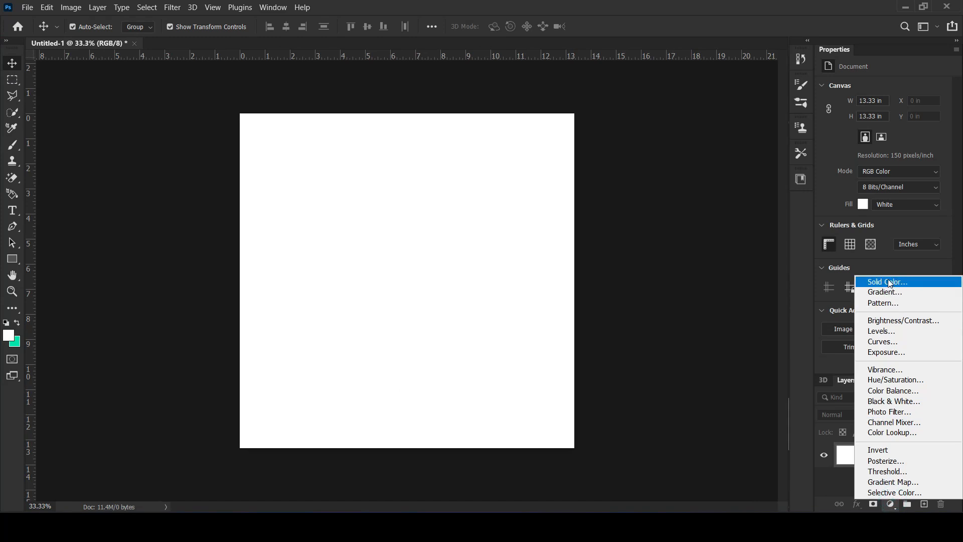
Add a dark brown (#55350b) solid color fill layer above the background
click(805, 296)
drag(772, 237, 770, 257)
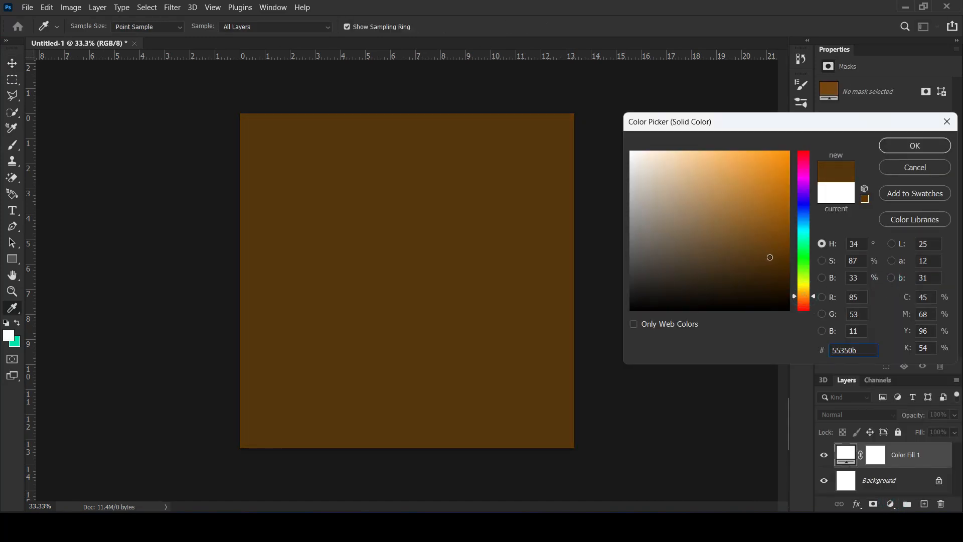
click(913, 147)
click(641, 315)
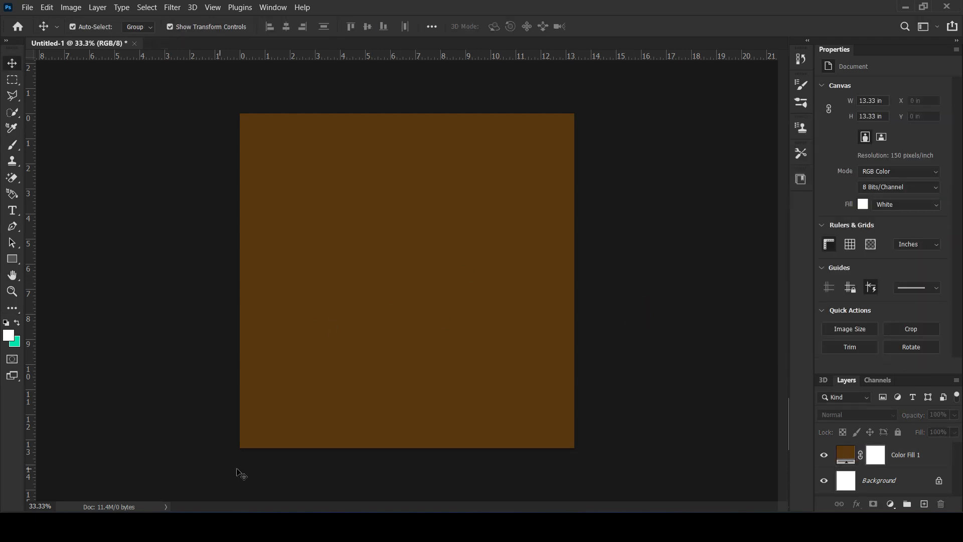
Place the paper0 image rotated -90°, scaled to about 14.85 × 11.3 in, with its torn edge crossing the lower canvas
key(alt+Tab)
drag(502, 288, 108, 281)
drag(537, 436, 533, 200)
drag(472, 287, 513, 374)
drag(534, 313, 608, 279)
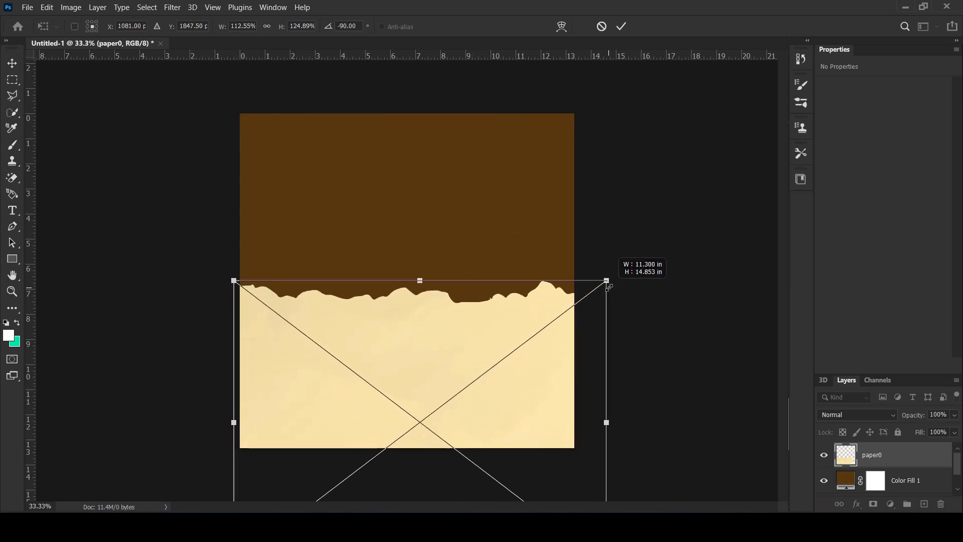
drag(531, 365, 514, 388)
key(Return)
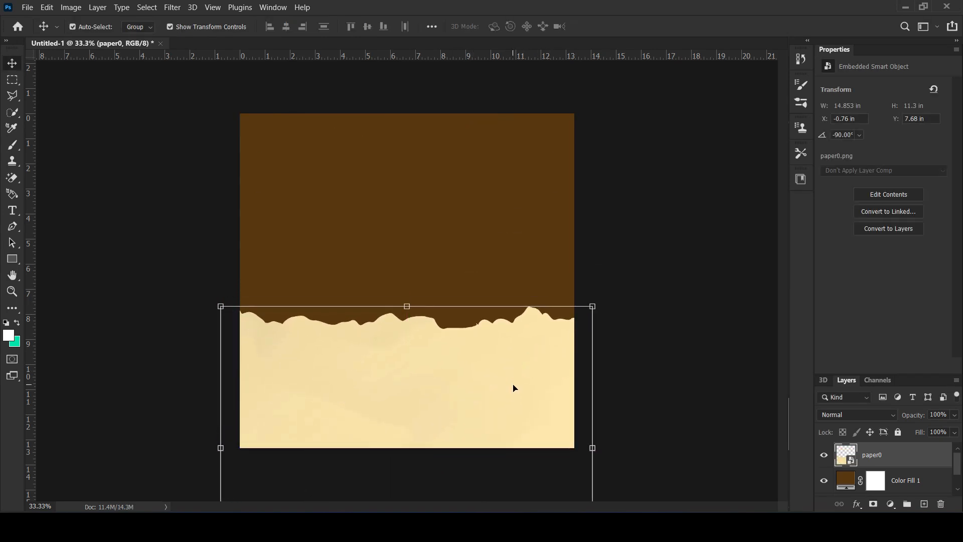
Add a white solid color fill layer and clip it to the paper0 layer
click(891, 504)
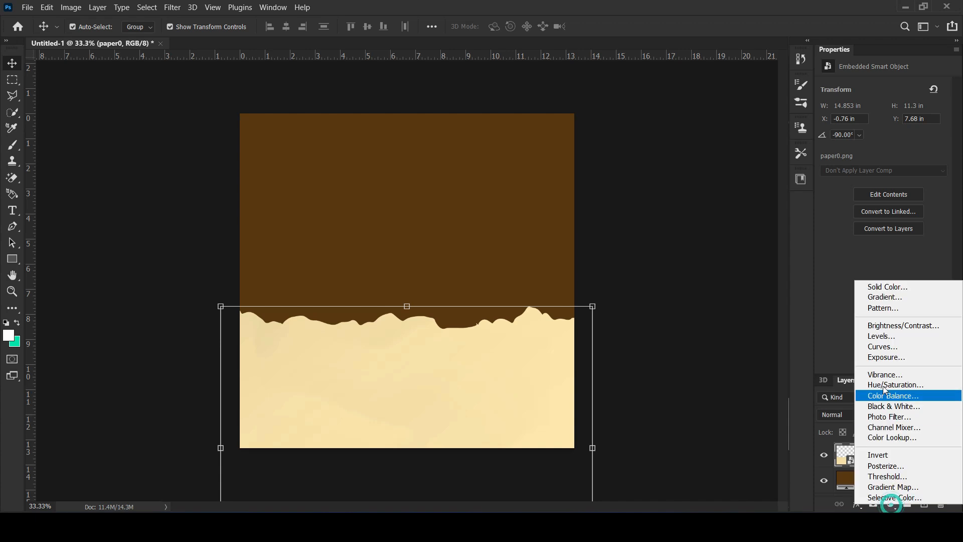
click(882, 290)
click(915, 146)
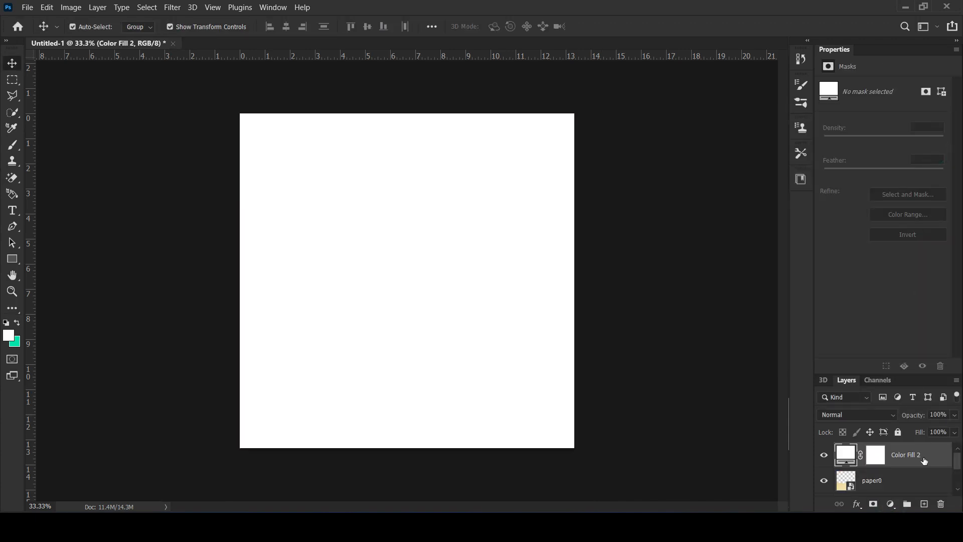
right_click(922, 455)
click(795, 228)
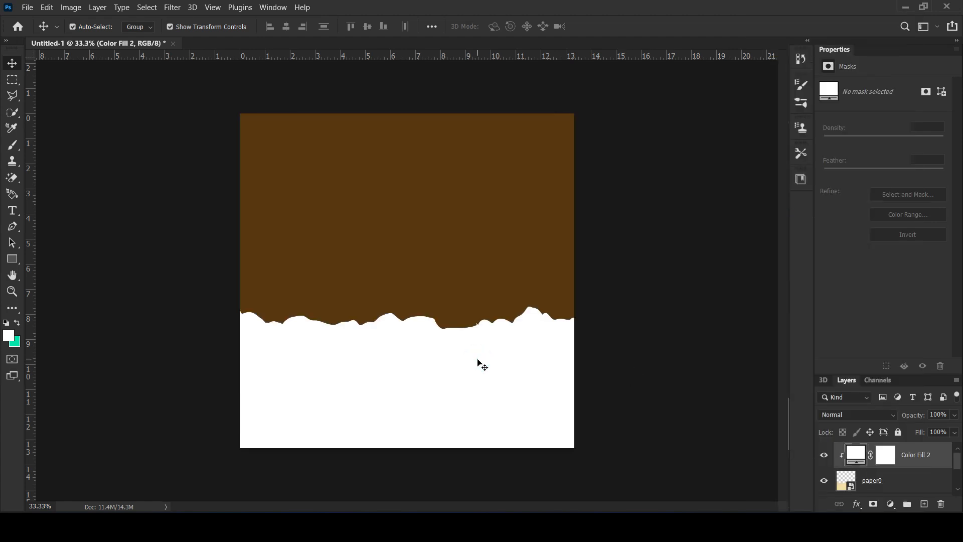
Place the crumpled white paper texture rotated -90° and position it over the torn paper in the lower canvas
click(326, 526)
drag(610, 252, 136, 322)
drag(537, 411, 570, 180)
drag(527, 294, 531, 424)
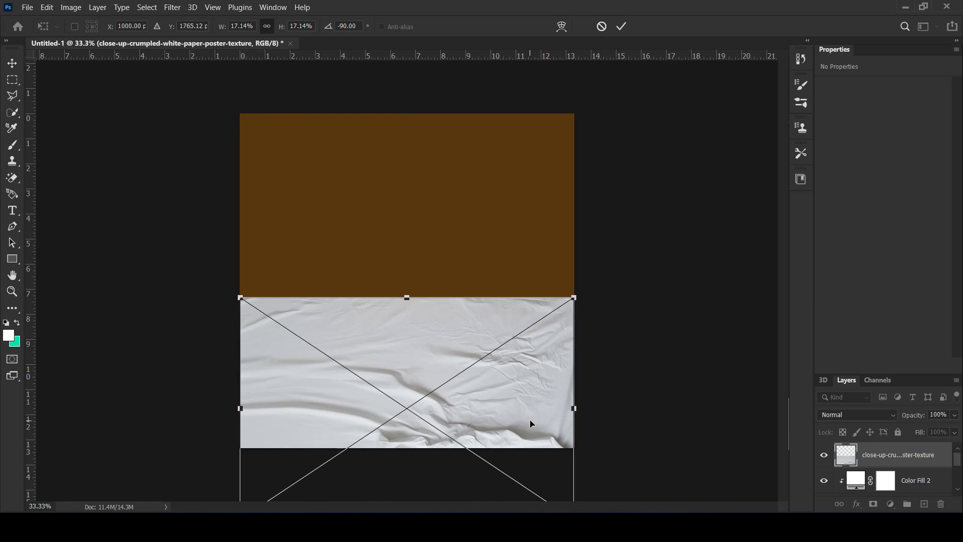
key(Return)
Clip the crumpled texture to the torn paper and set it to Multiply at 51% opacity
right_click(895, 455)
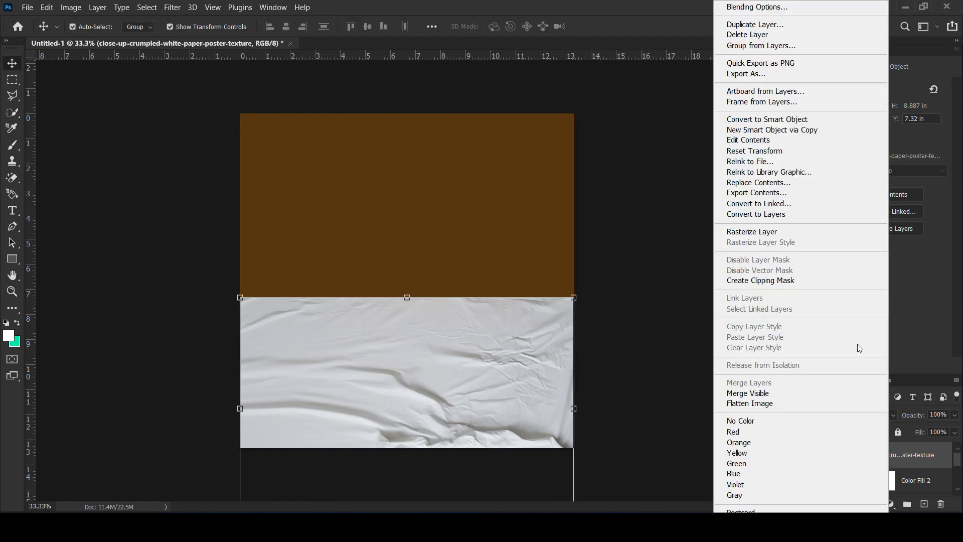
click(809, 283)
click(856, 415)
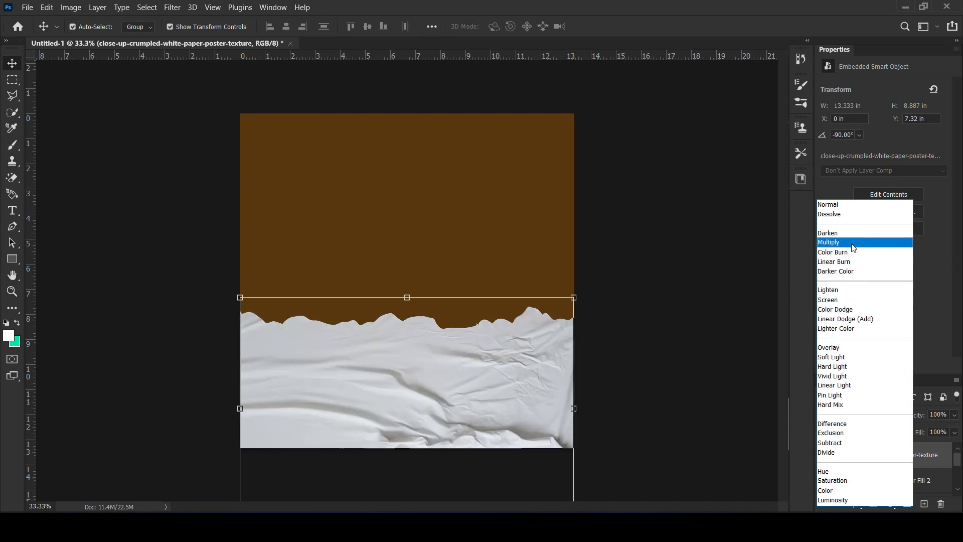
click(851, 242)
drag(913, 416, 915, 420)
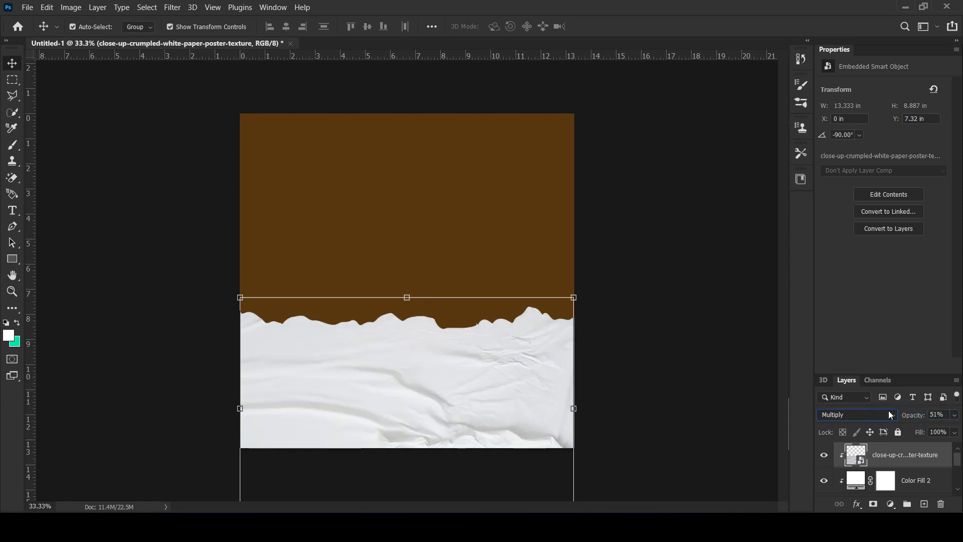
click(653, 311)
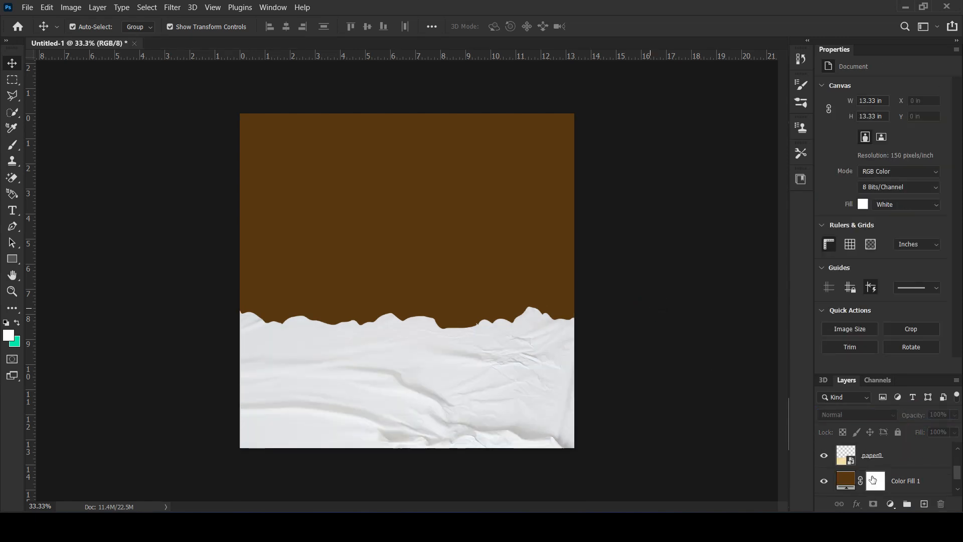
Duplicate the paper0 layer and enlarge the lower copy to about 15.35 × 11.67 in so its edge extends past the top paper
click(887, 457)
key(ctrl+j)
scroll(888, 459, down, 1)
click(886, 452)
drag(596, 304, 605, 300)
key(Return)
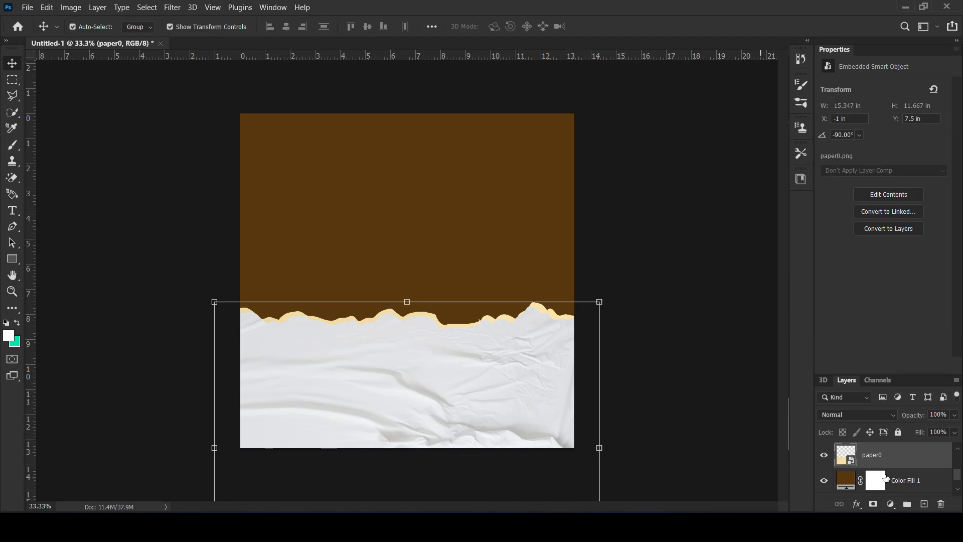
Apply a white (#ffffff) Color Overlay to the enlarged paper0 layer
double_click(942, 462)
click(437, 327)
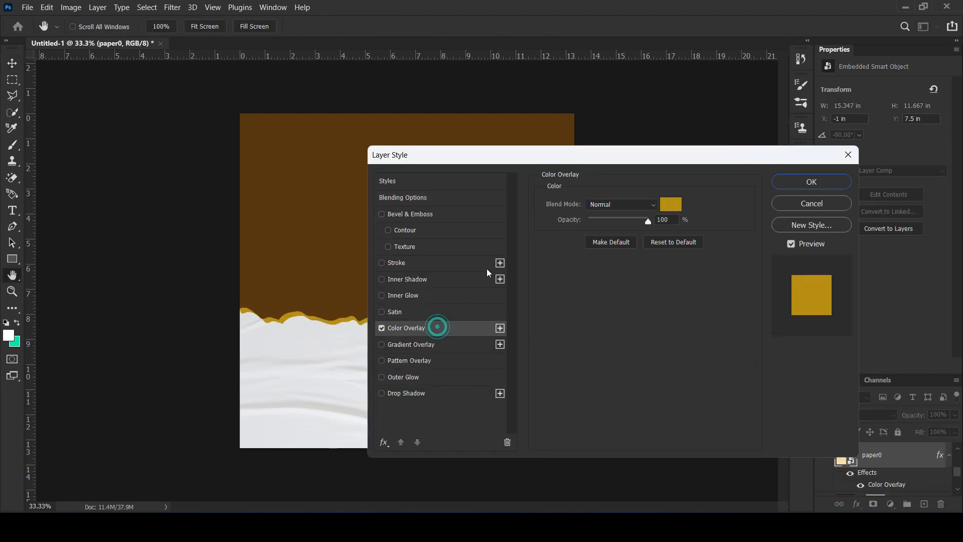
click(669, 203)
text(ffffff)
click(915, 146)
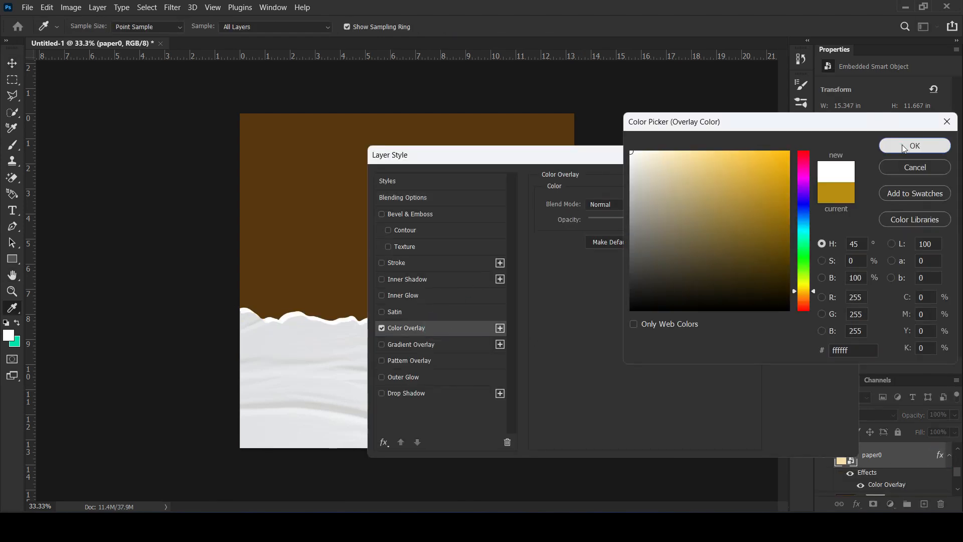
click(837, 179)
click(664, 195)
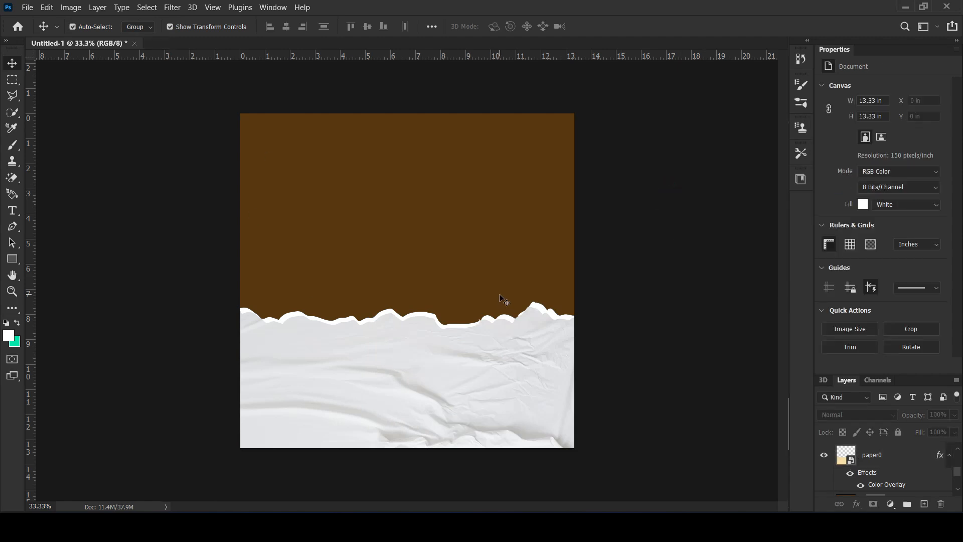
Place the juicy-cheeseburger-rustic-wooden-board image in the middle of the canvas, overlapping the torn paper edge
key(alt+Tab)
drag(390, 298, 414, 302)
key(Return)
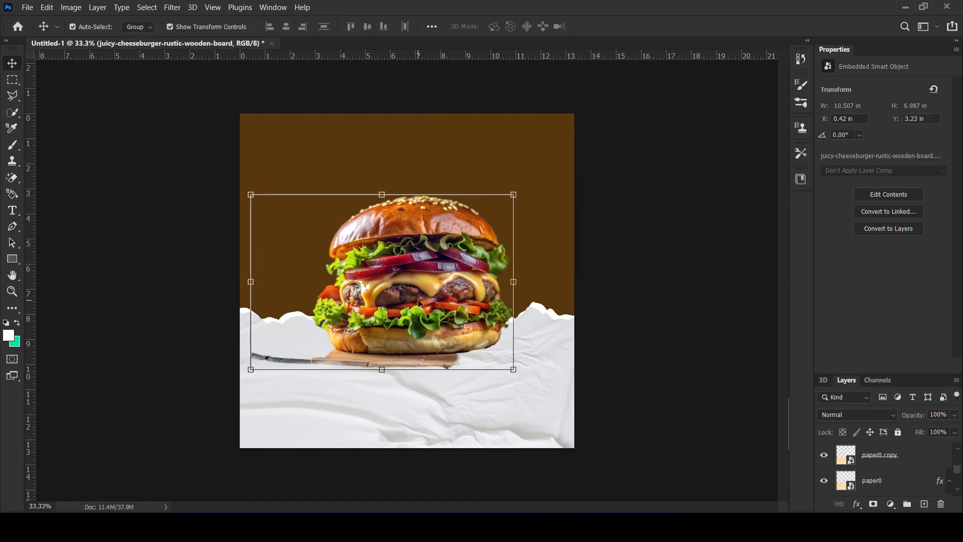
Draw a closed Pen tool outline around the knife and wooden board beneath the burger
click(15, 227)
drag(356, 354, 435, 360)
click(471, 366)
click(435, 385)
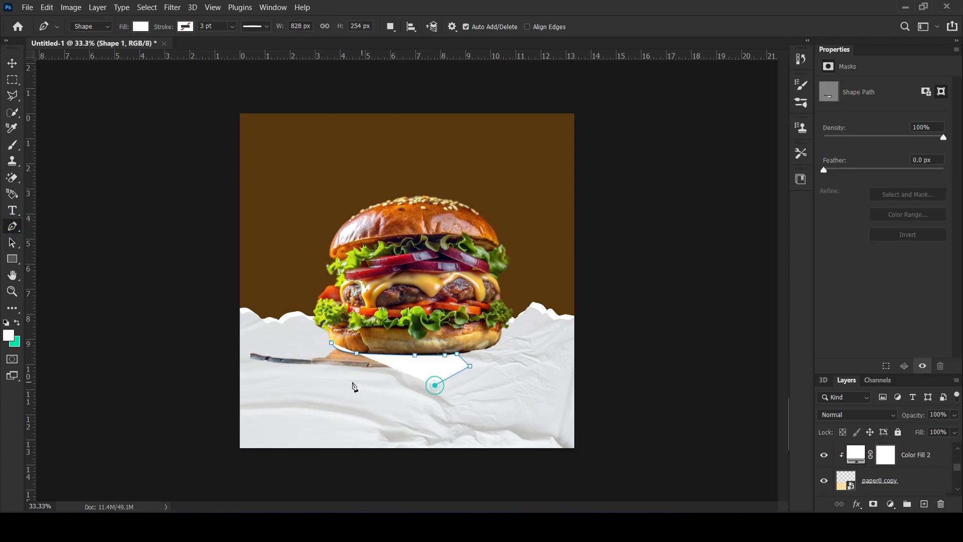
click(350, 382)
drag(281, 383, 267, 378)
click(262, 375)
click(248, 361)
click(251, 344)
drag(282, 333, 302, 338)
Remove the fill from the drawn shape and convert its path to a selection
click(140, 27)
click(57, 45)
right_click(396, 374)
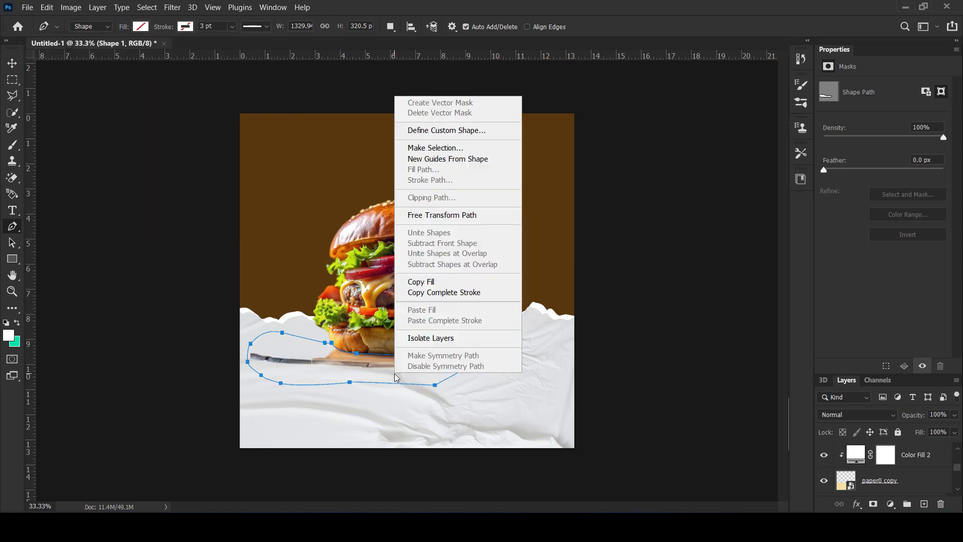
click(430, 148)
click(548, 129)
Rasterize the burger layer and delete the selected knife and wooden board from it
scroll(888, 471, down, 2)
click(889, 481)
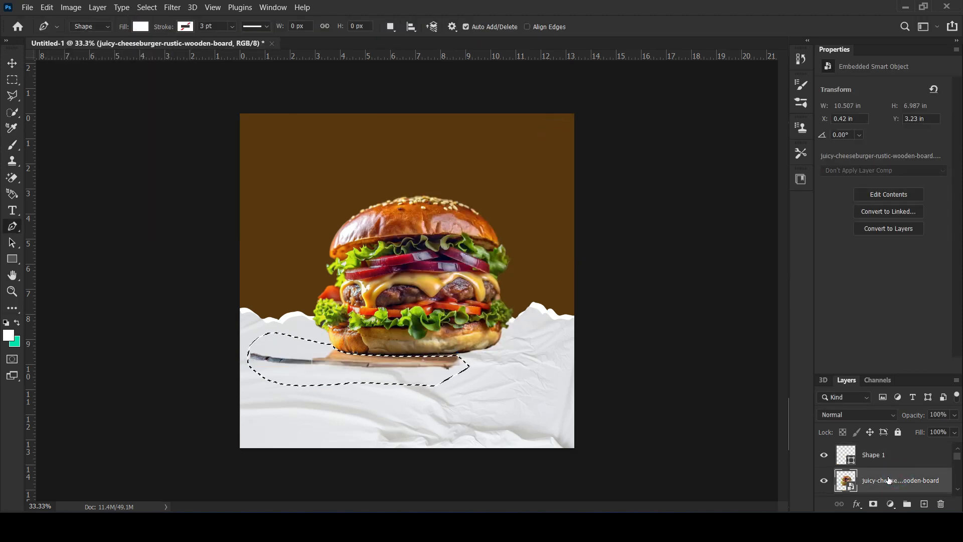
key(Delete)
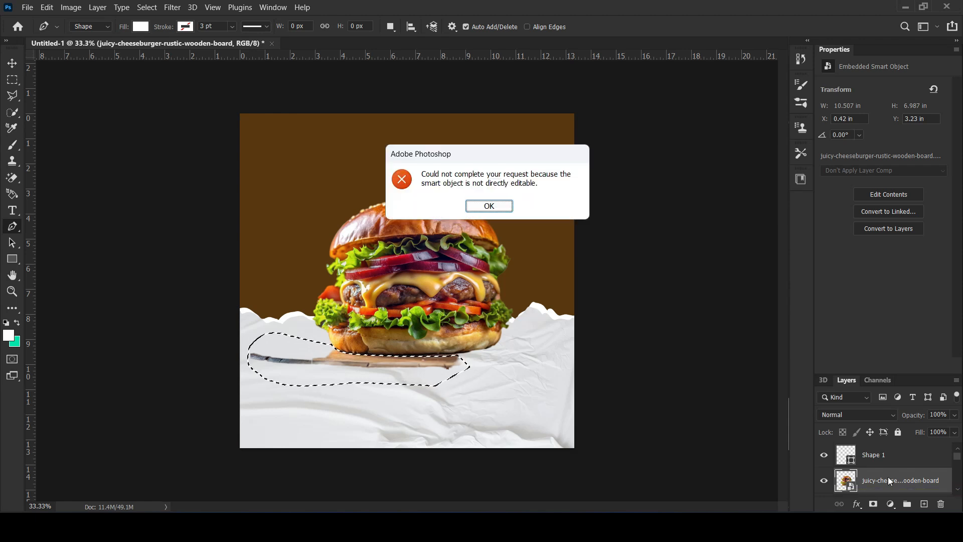
click(490, 206)
right_click(932, 481)
click(786, 235)
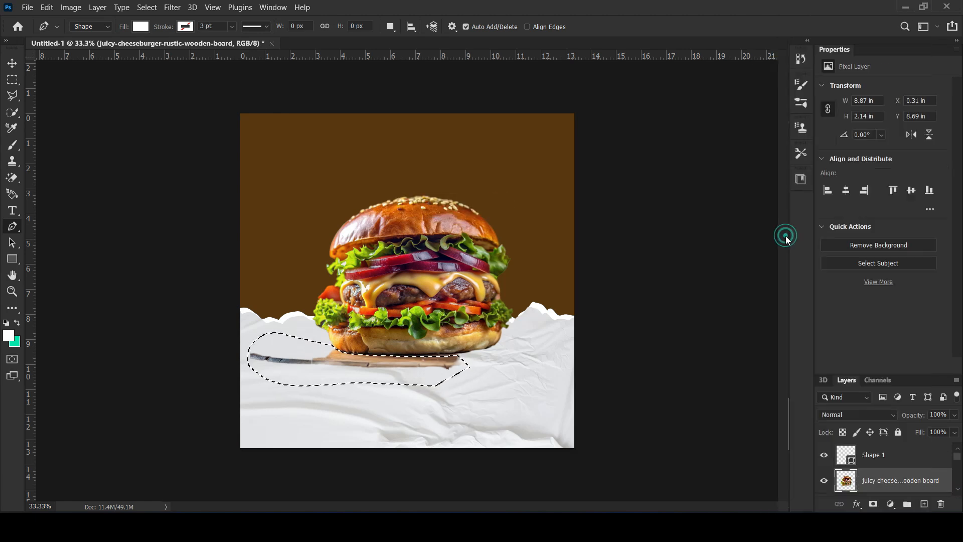
key(Delete)
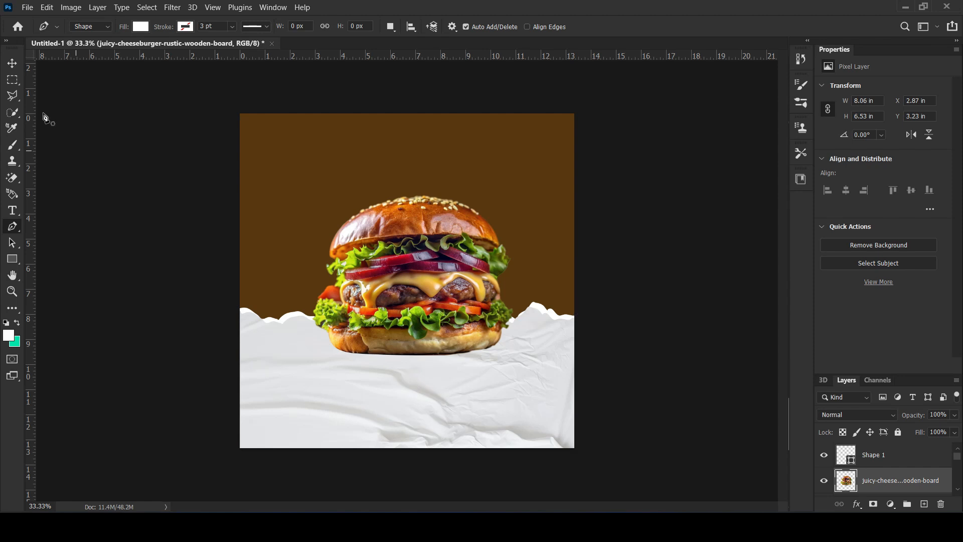
Center the burger over the torn paper edge and scale it down to about 91.9%
click(12, 63)
drag(459, 336, 453, 341)
drag(445, 304, 444, 309)
key(ctrl+t)
drag(508, 206, 501, 211)
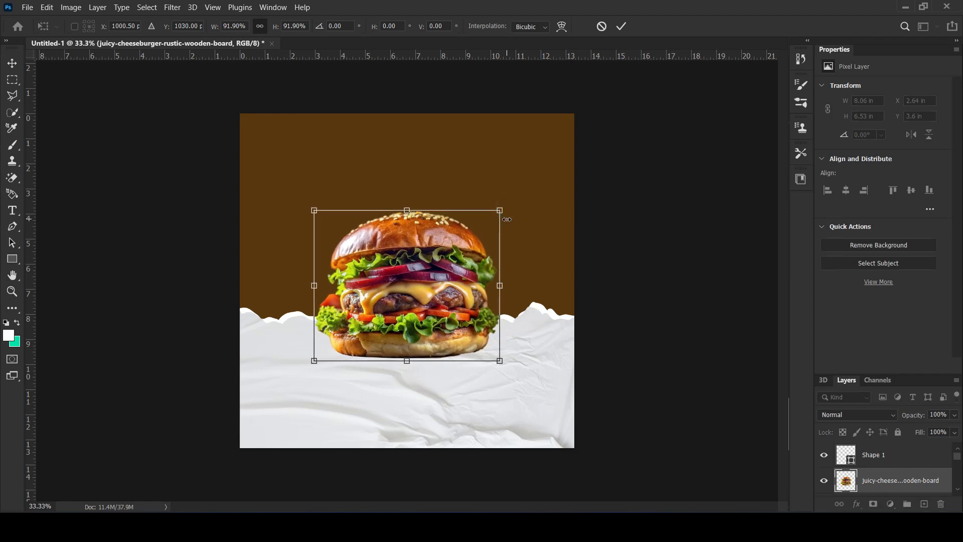
key(Return)
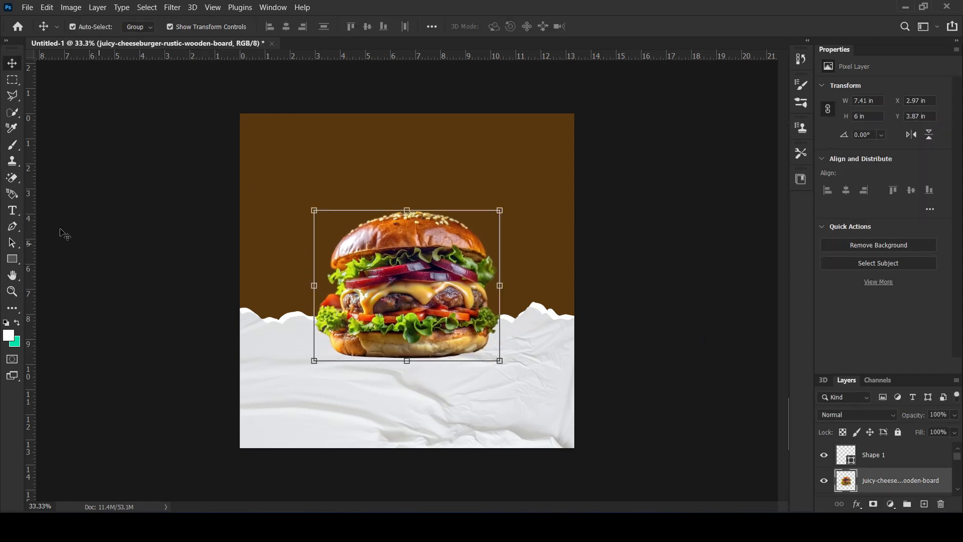
Add the headline text "Delicious" above the burger and enlarge it to about 95 pt
click(13, 210)
click(317, 186)
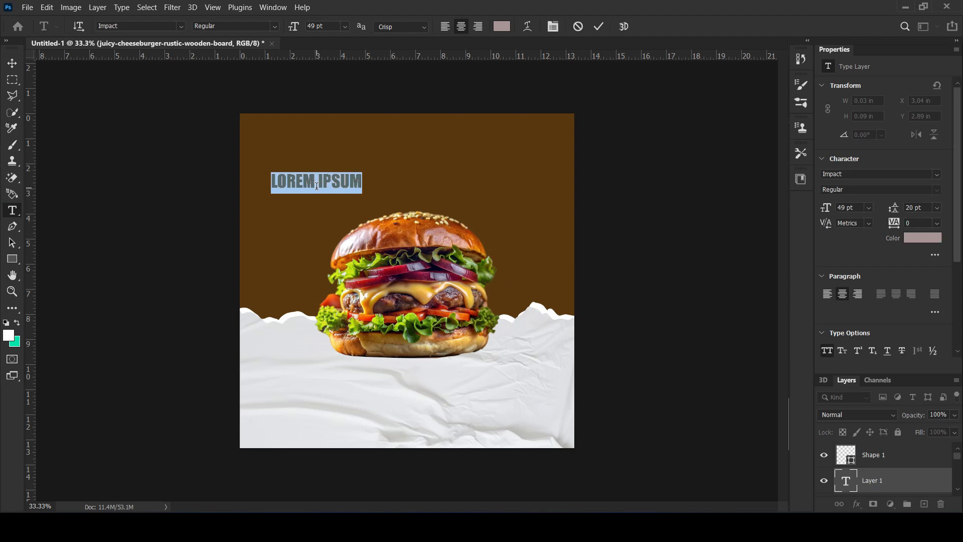
text(DELI)
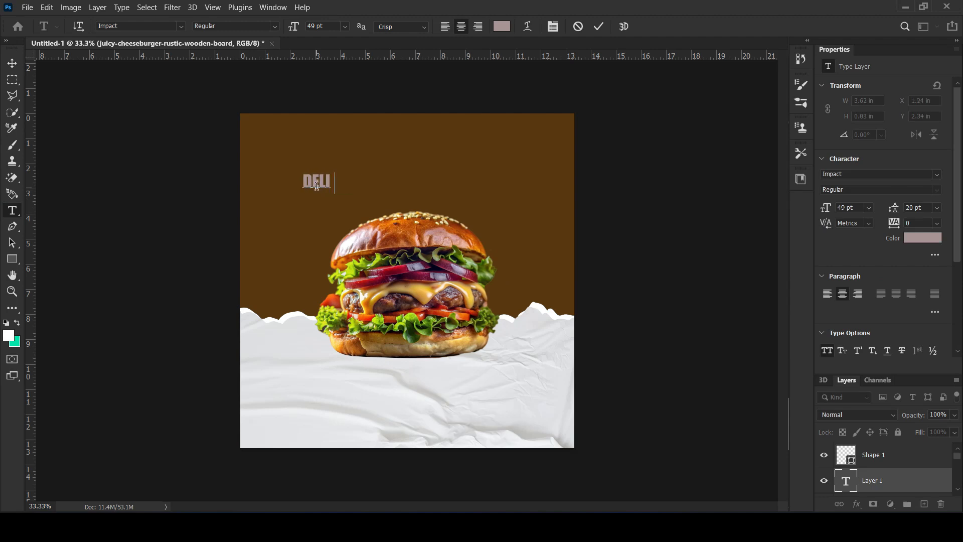
text(CIOUS)
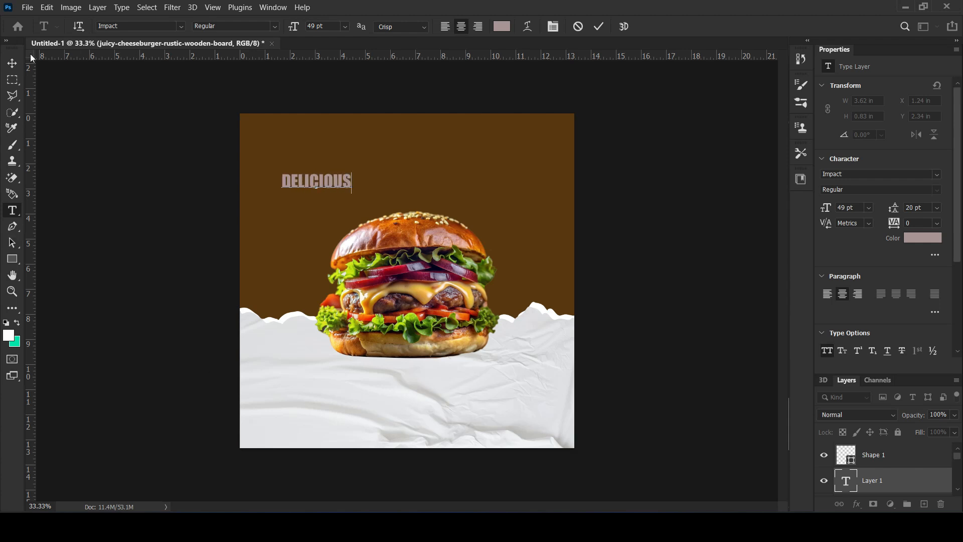
click(12, 63)
drag(352, 193, 417, 213)
key(Return)
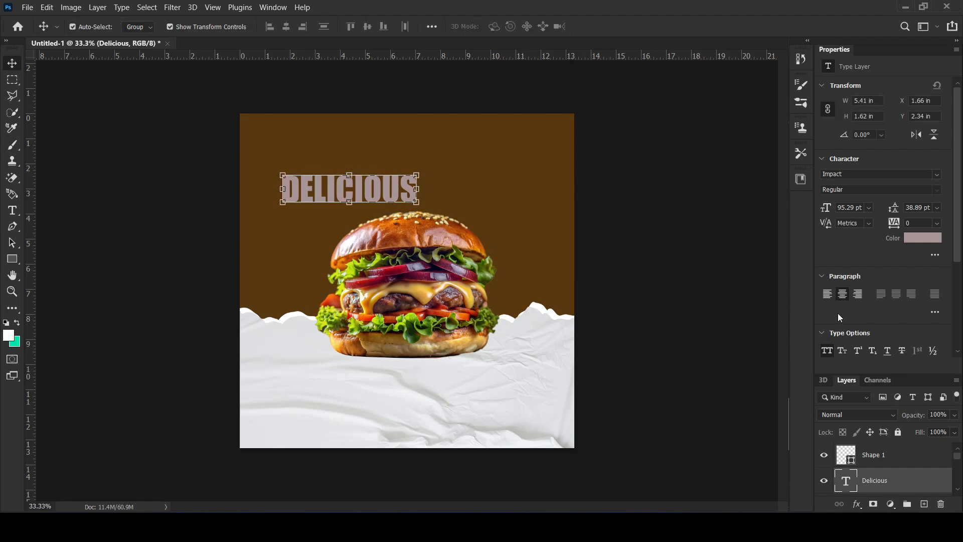
Turn off All Caps for the headline and set its font to Dancing Script OT
click(827, 351)
click(858, 176)
text(danc)
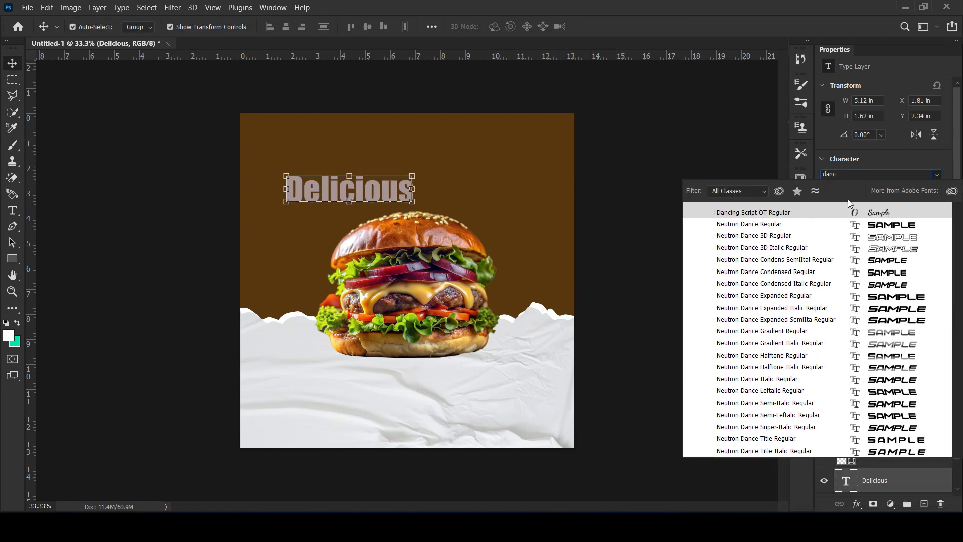
key(Return)
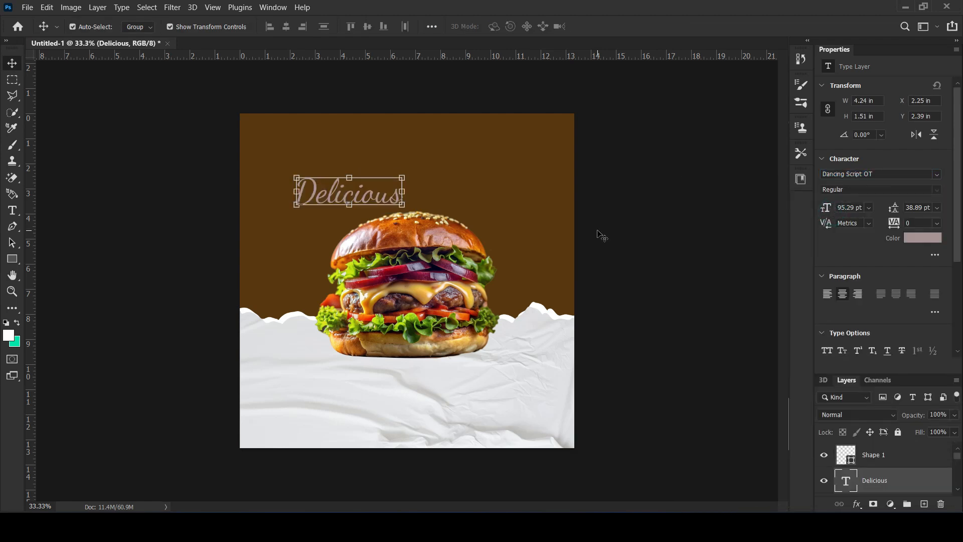
Enlarge the "Delicious" headline to about 107 pt and move it near the top center of the canvas
drag(402, 177, 438, 159)
drag(399, 195, 426, 169)
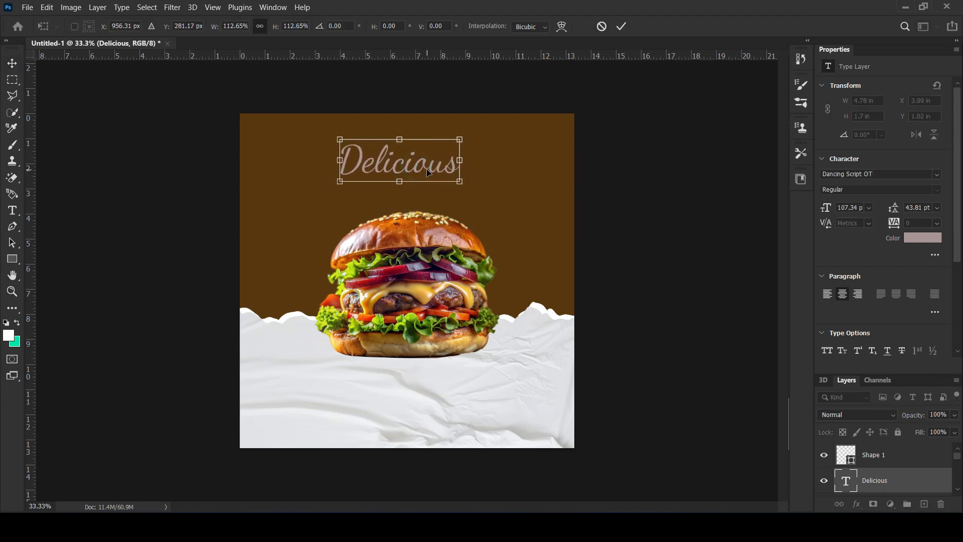
key(Return)
Add the text "burger" below the "Delicious" headline, setting it in Impact with All Caps turned on
click(14, 213)
click(292, 202)
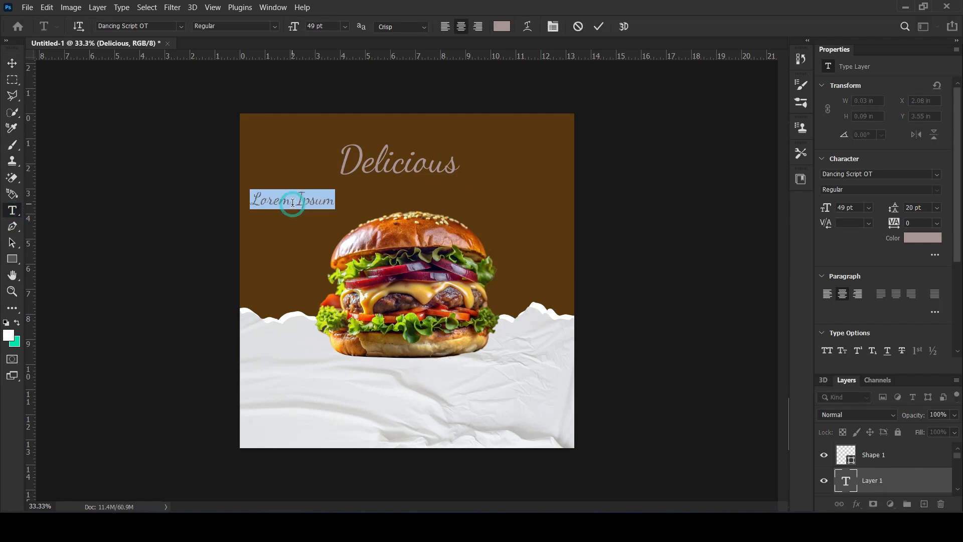
text(bu)
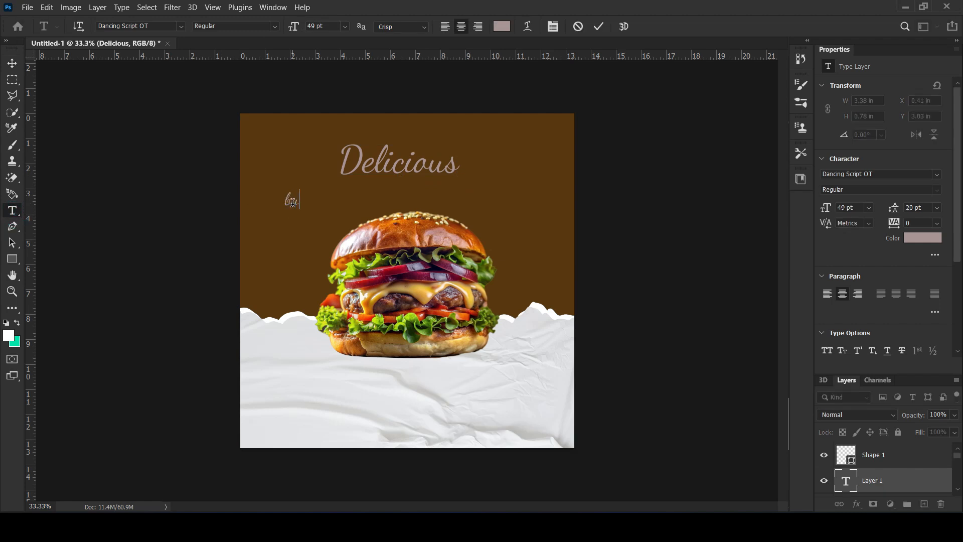
text(rger.)
key(ctrl+a)
text(Impact)
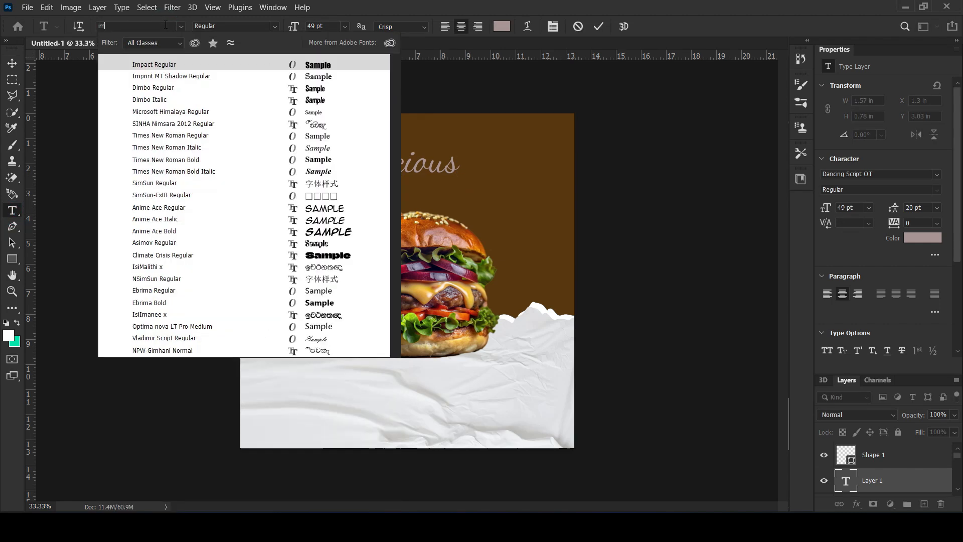
click(311, 60)
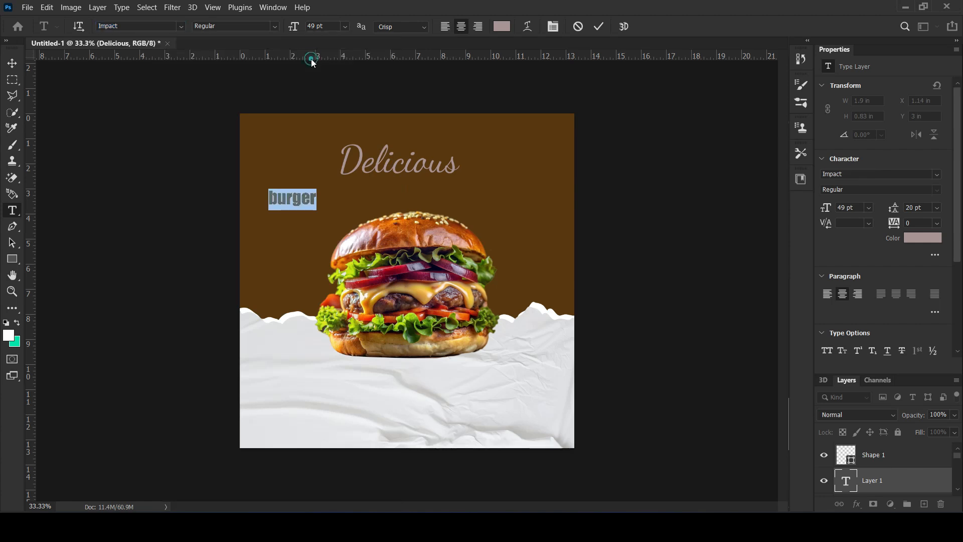
click(828, 353)
click(12, 63)
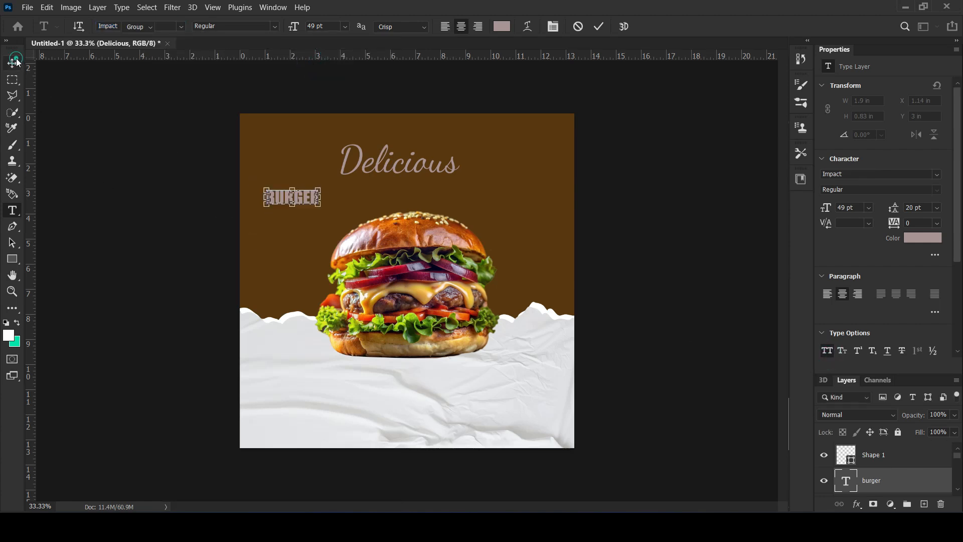
Enlarge the "BURGER" text to about 191 pt and center it horizontally under the "Delicious" headline
drag(320, 207, 481, 209)
drag(498, 174, 521, 163)
drag(451, 209, 439, 215)
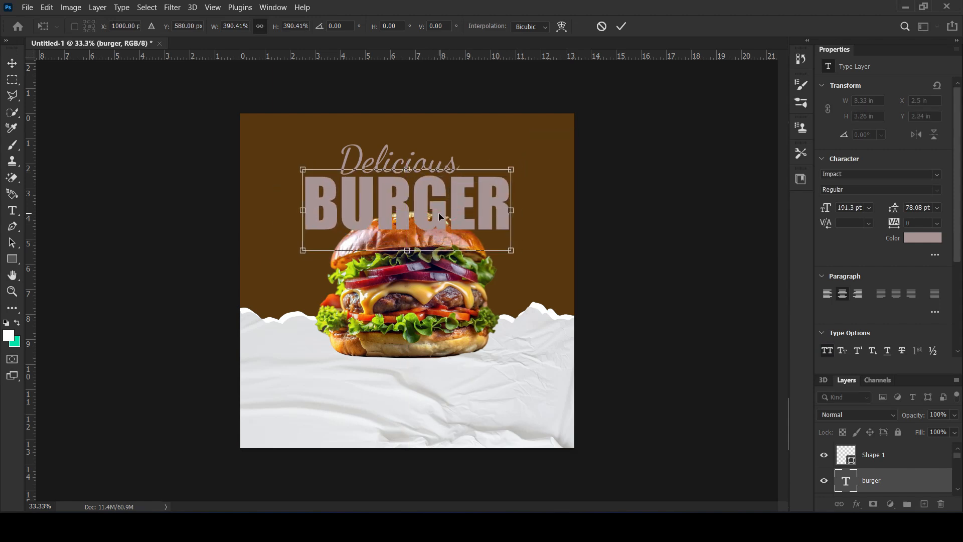
Skew the "BURGER" text vertically by about -9.5° so that it slants upward to the right
right_click(440, 217)
key(Escape)
mouse_move(512, 171)
mouse_down()
mouse_move(508, 134)
mouse_move(506, 163)
mouse_up()
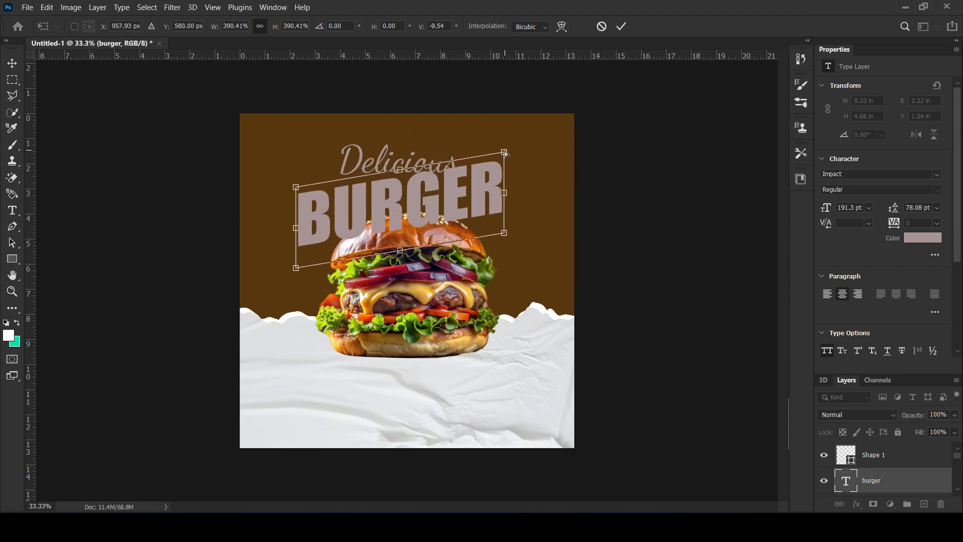
click(14, 66)
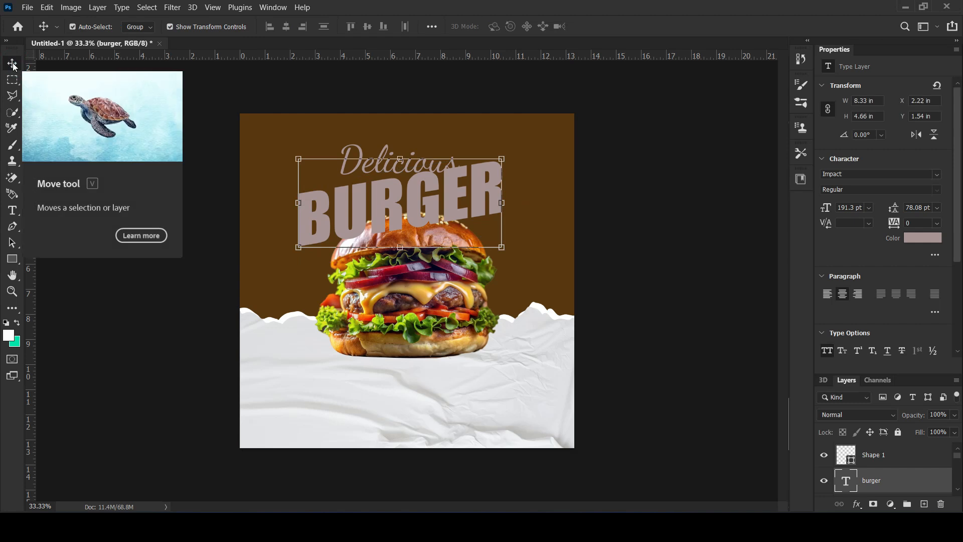
Scale the cheeseburger image down to about 95.5%
click(485, 356)
drag(499, 359, 493, 354)
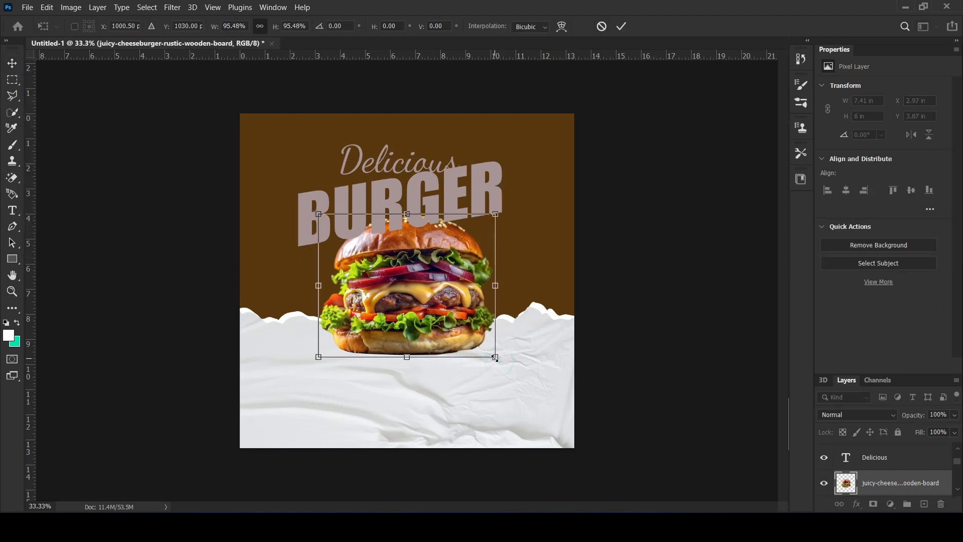
click(684, 322)
Enlarge the slanted "BURGER" text to about 207 pt
click(476, 208)
drag(494, 161, 509, 153)
key(Return)
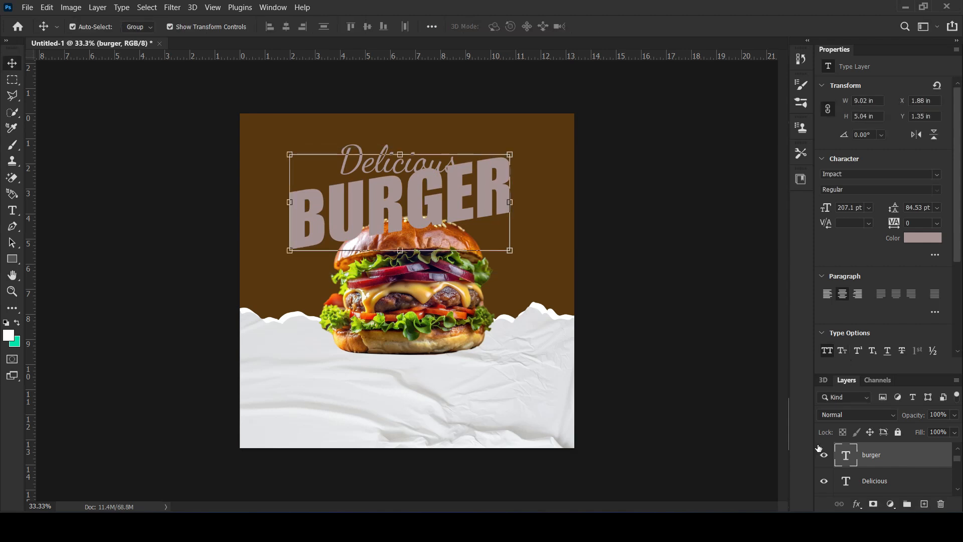
Set the "BURGER" text color to white (ffffff) and move its layer beneath the cheeseburger layer
click(914, 240)
drag(751, 237, 609, 126)
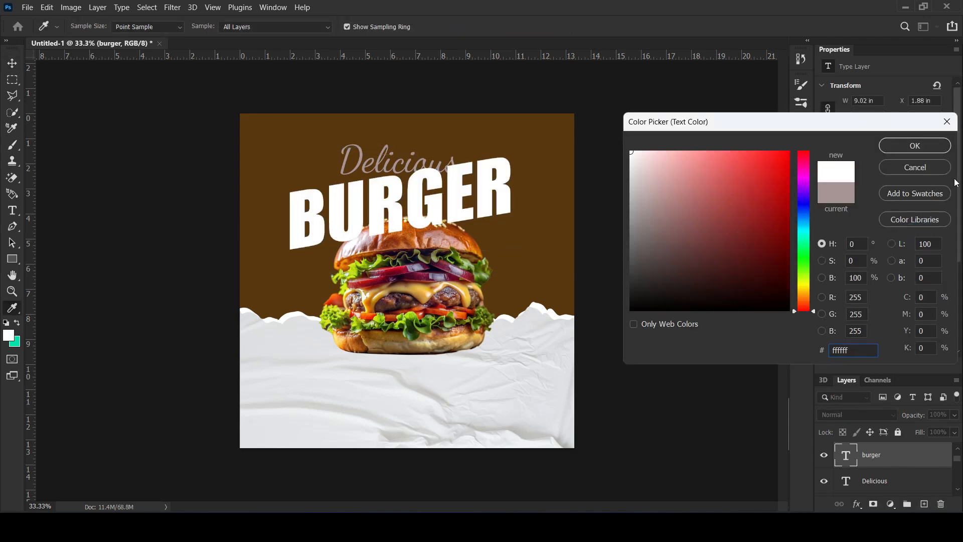
click(918, 145)
drag(901, 449, 900, 504)
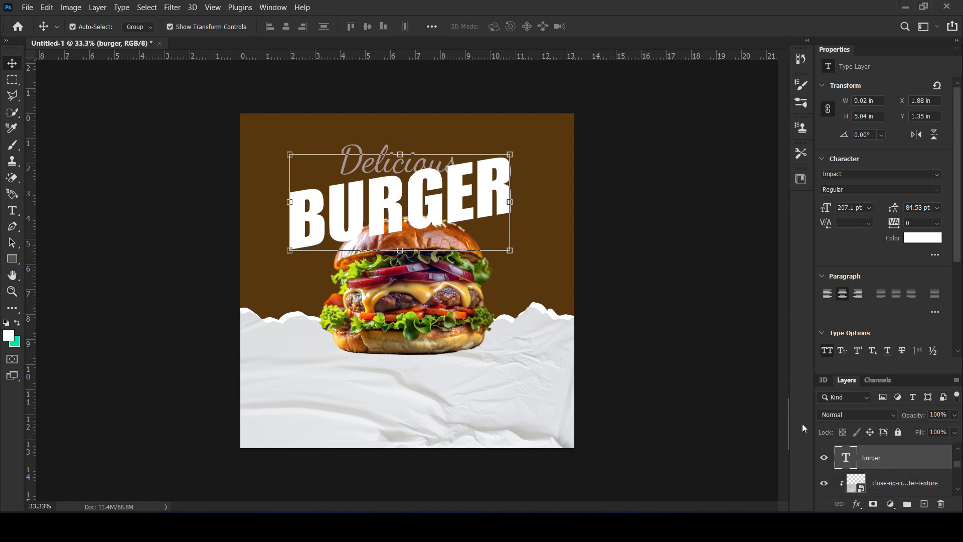
click(673, 324)
Group the torn crumpled paper layers and move the group slightly down on the canvas
click(503, 370)
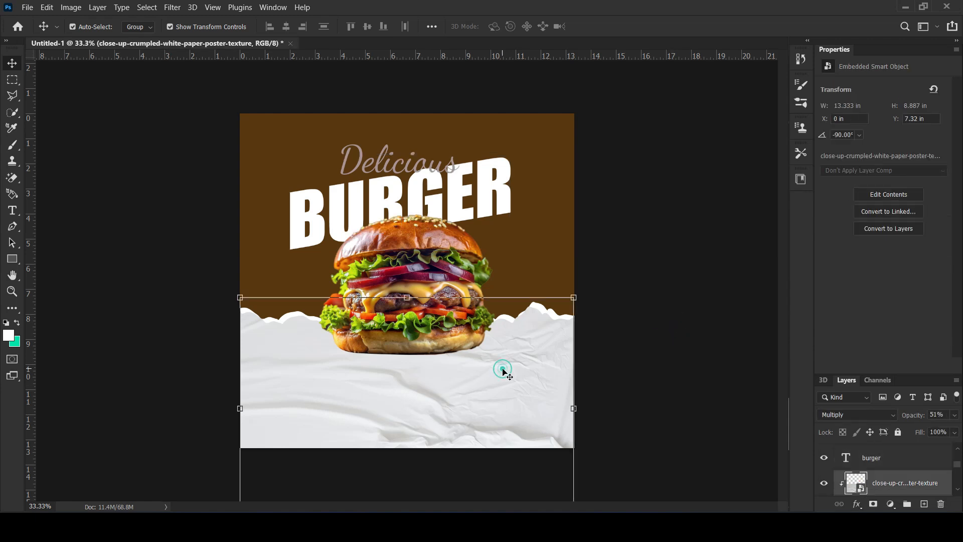
scroll(909, 483, down, 2)
shift+click(909, 484)
scroll(907, 484, down, 1)
drag(903, 460, 908, 504)
drag(522, 390, 521, 397)
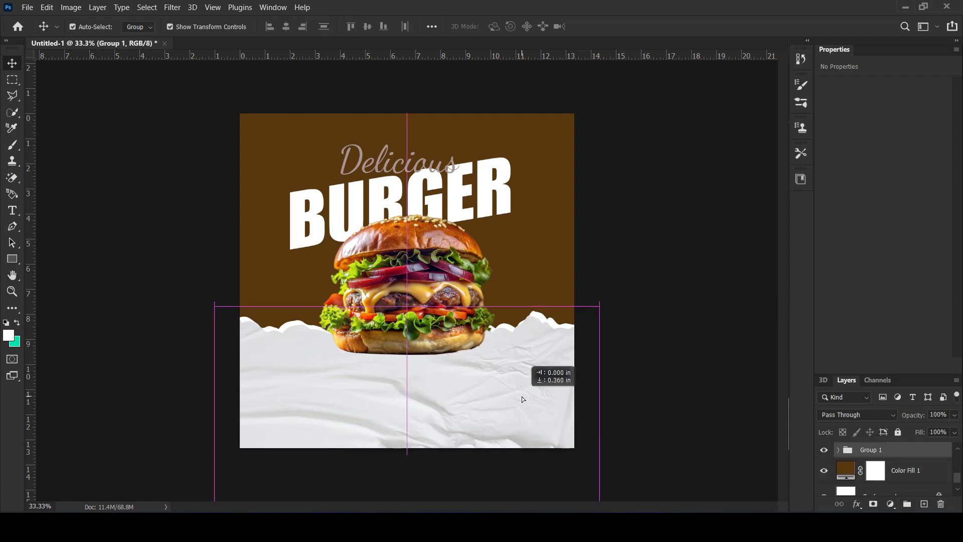
click(666, 318)
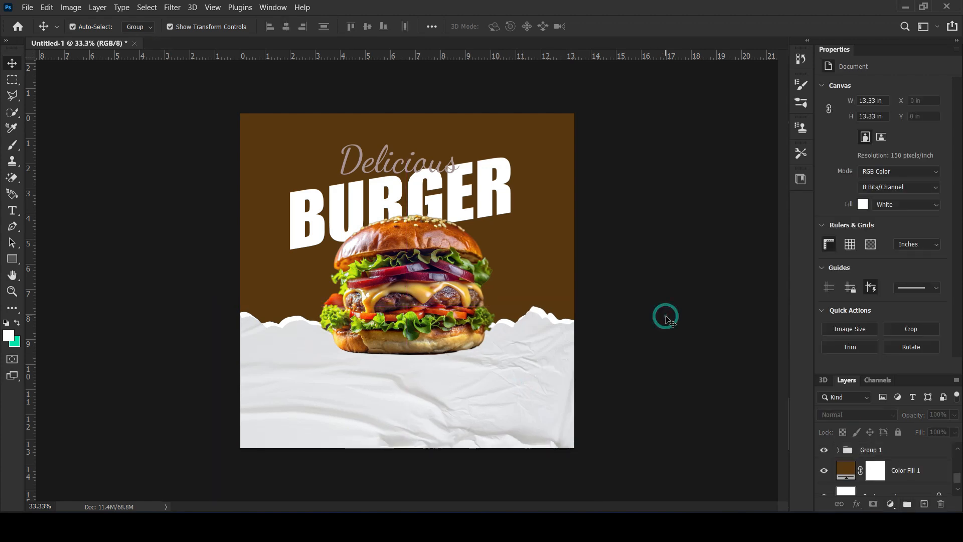
Paint soft yellow glows at both sides of the background with the Brush on a new layer above Color Fill 1
click(531, 243)
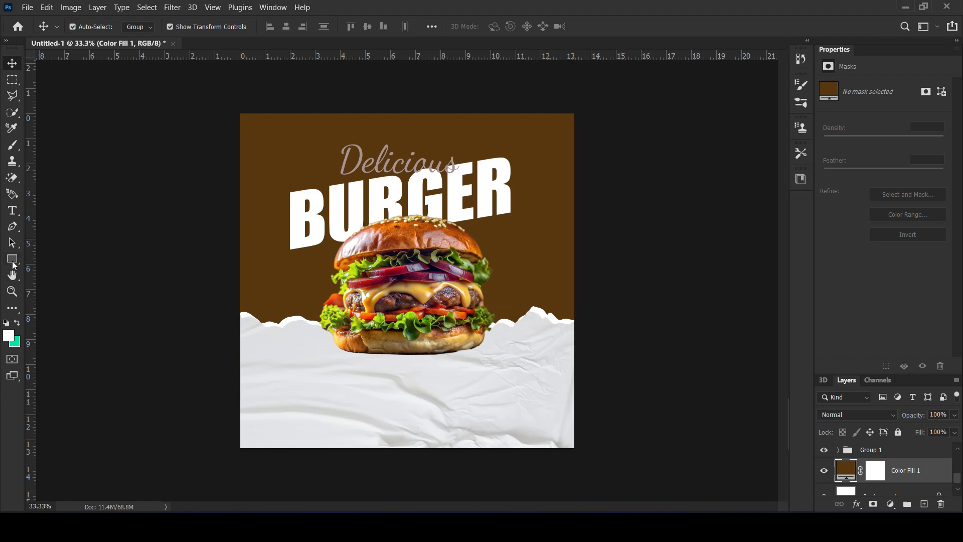
click(12, 144)
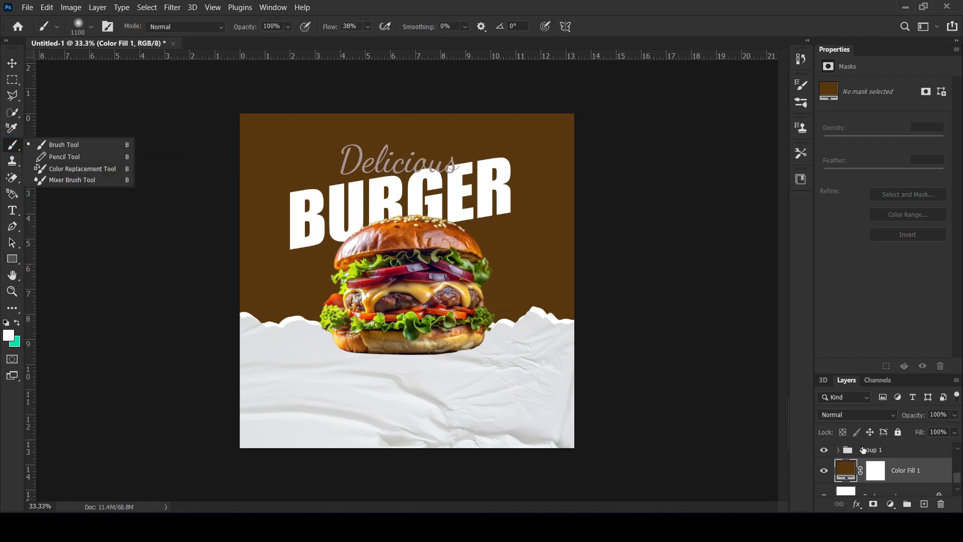
click(924, 504)
click(9, 335)
key(ctrl+v)
click(915, 146)
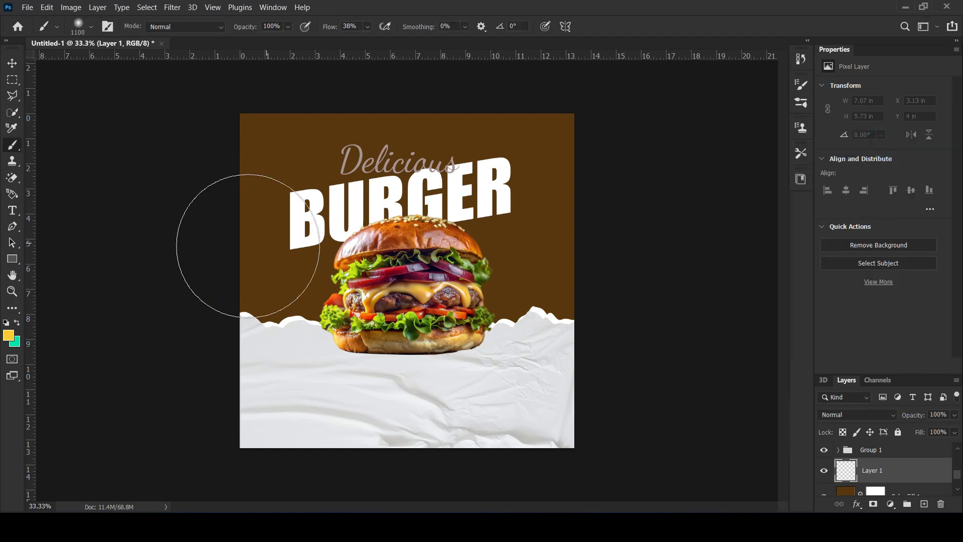
key(v)
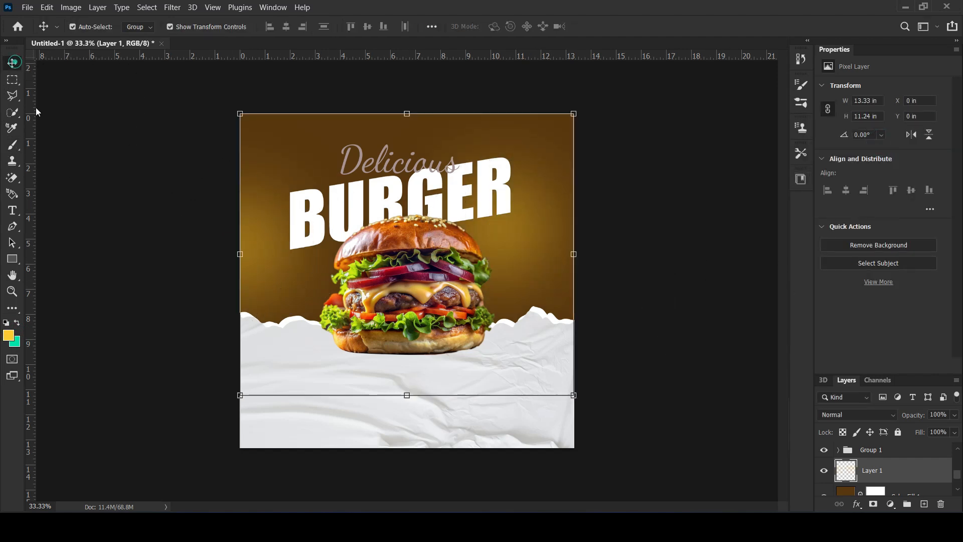
click(103, 204)
Add another layer directly above Color Fill 1 and brush a soft yellow glow behind the burger
click(898, 493)
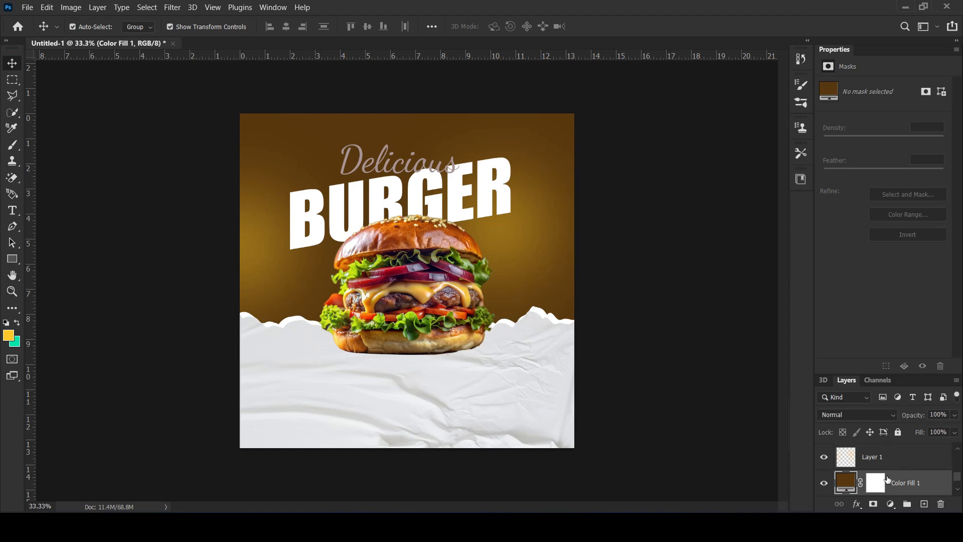
click(924, 504)
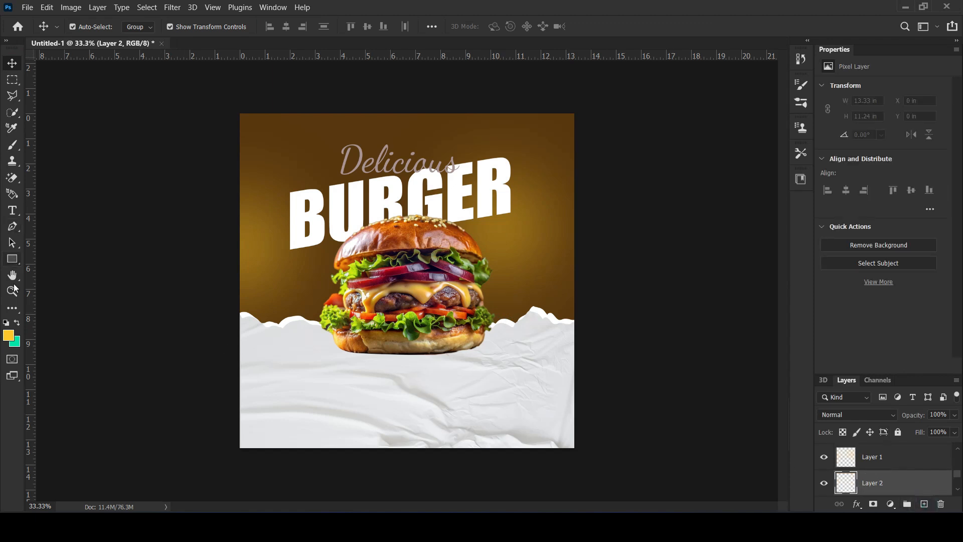
click(12, 146)
click(385, 262)
click(406, 246)
click(413, 303)
click(12, 62)
Change the "Delicious" headline color to yellow ffc000
click(384, 159)
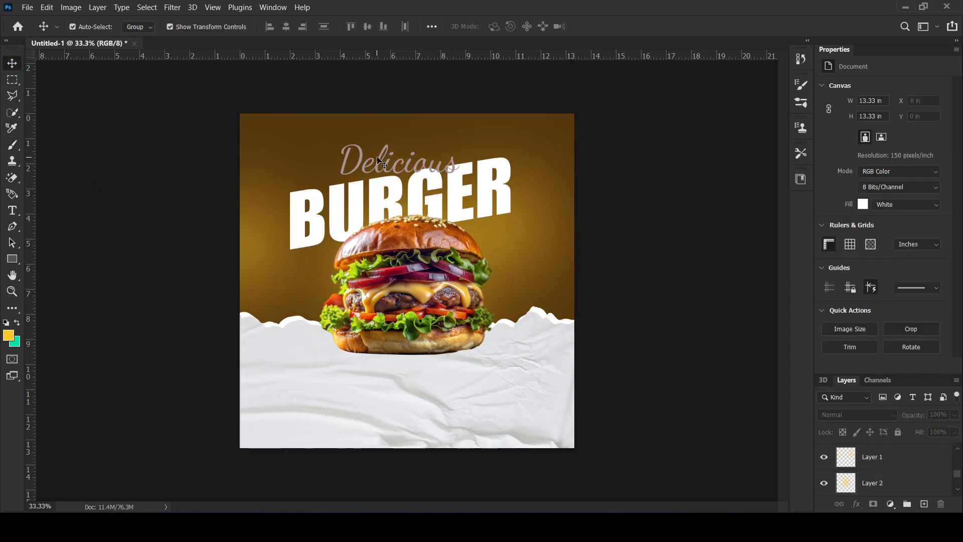
click(920, 239)
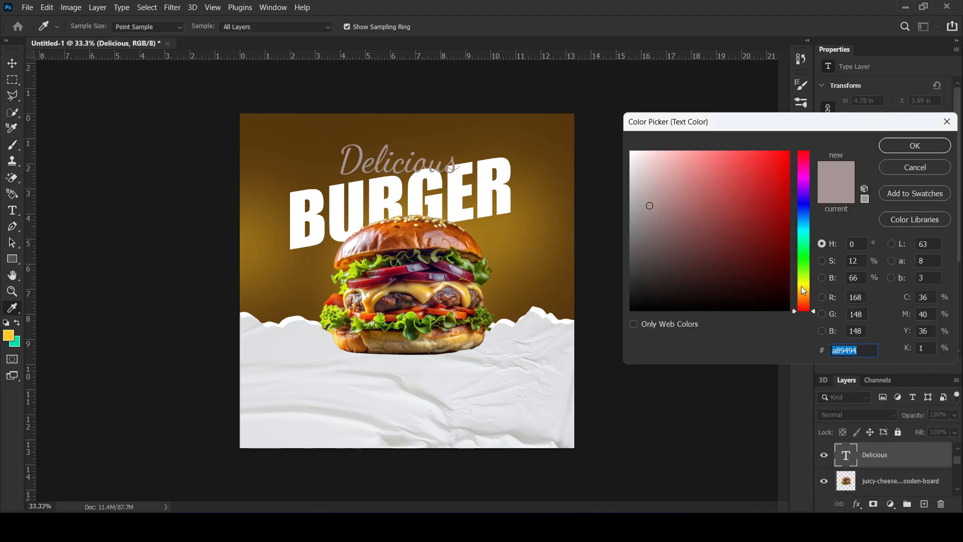
click(806, 293)
text(ffc000)
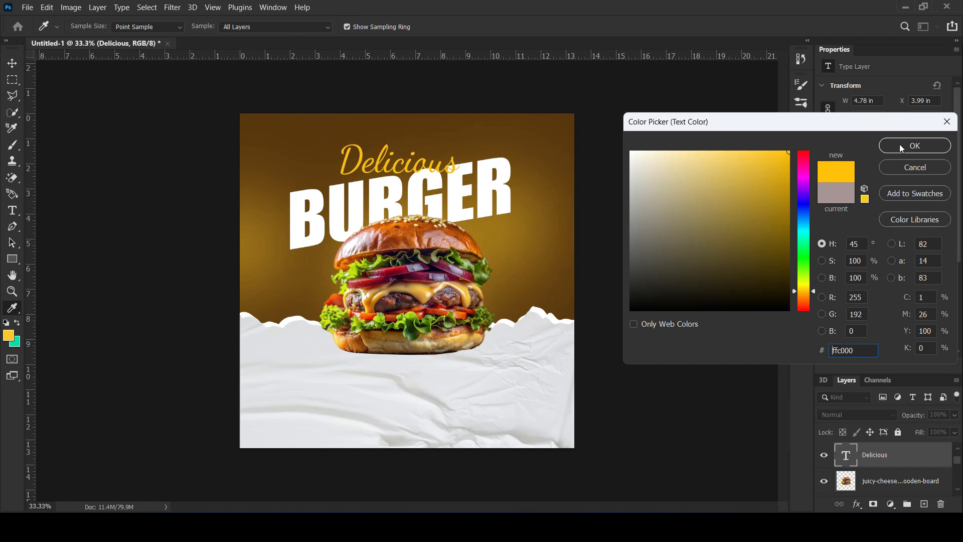
click(885, 151)
Skew the "Delicious" headline vertically by about -8.5° and position it along the slanted "BURGER" text
right_click(406, 158)
click(368, 158)
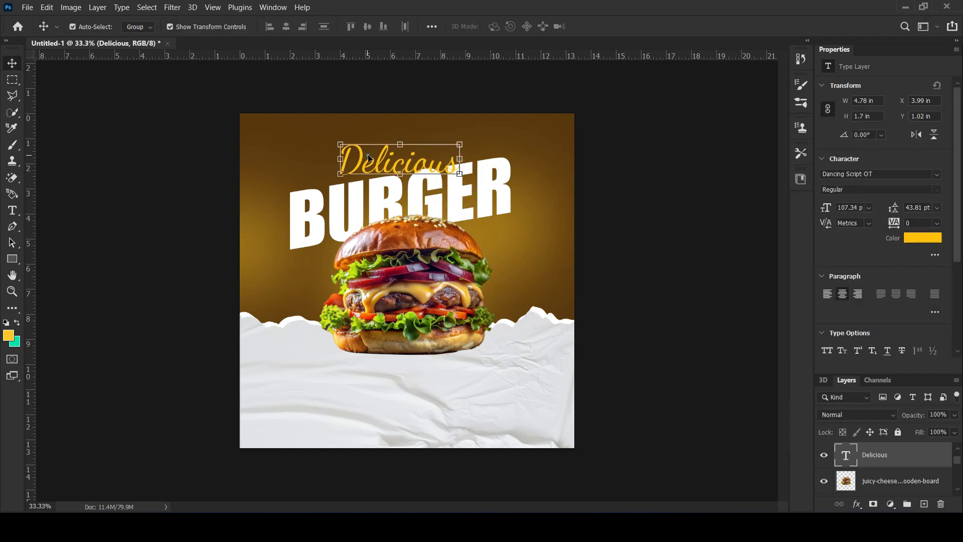
mouse_move(462, 147)
mouse_down()
mouse_move(459, 120)
mouse_move(460, 129)
mouse_up()
drag(416, 151, 422, 159)
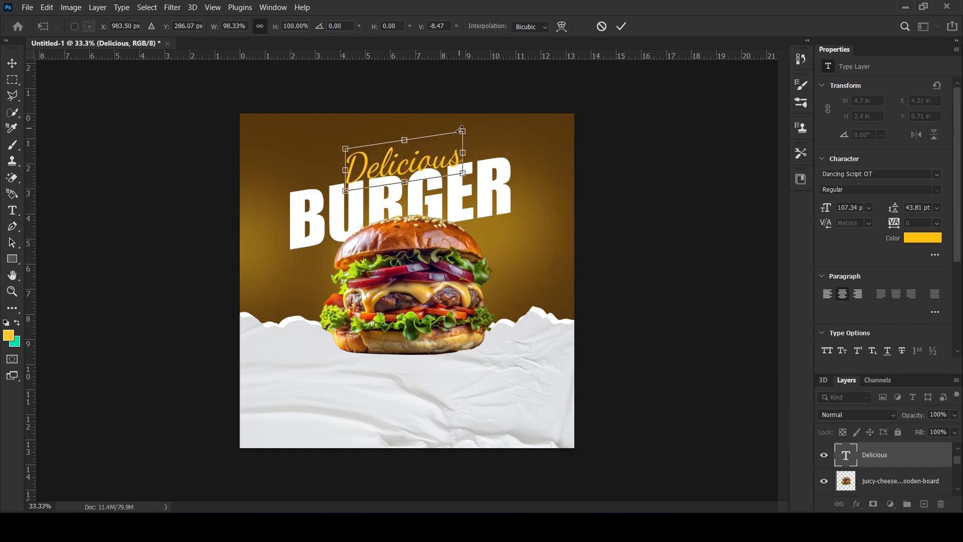
key(Return)
click(160, 248)
Add a vertical guide at the canvas center and center the "Delicious" and "BURGER" texts on it
drag(28, 320, 407, 290)
drag(435, 185, 431, 164)
drag(453, 215, 456, 211)
key(Right)
key(Right)
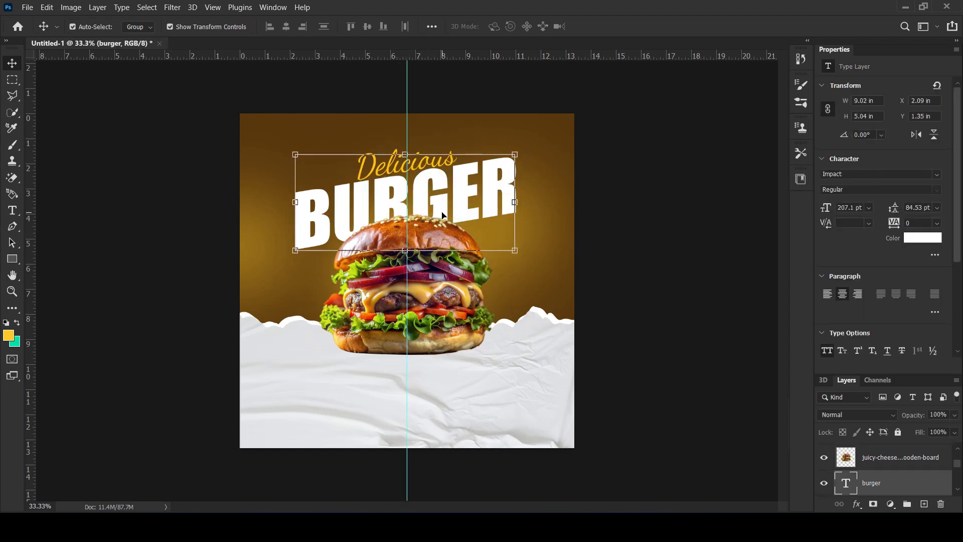
click(703, 228)
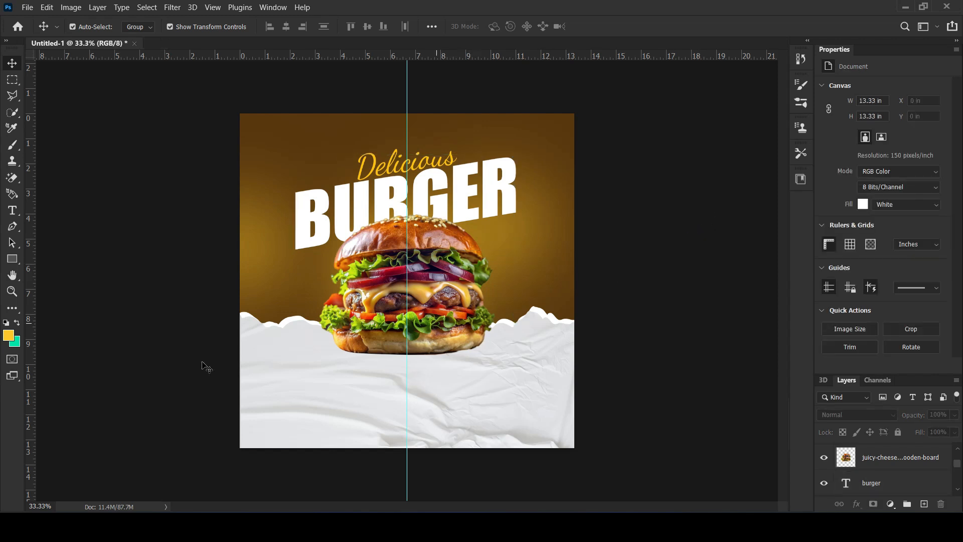
Open the hanging light bulbs image pngwing.com (4).png from the Downloads subfolder as a separate document
click(244, 527)
scroll(574, 273, down, 1)
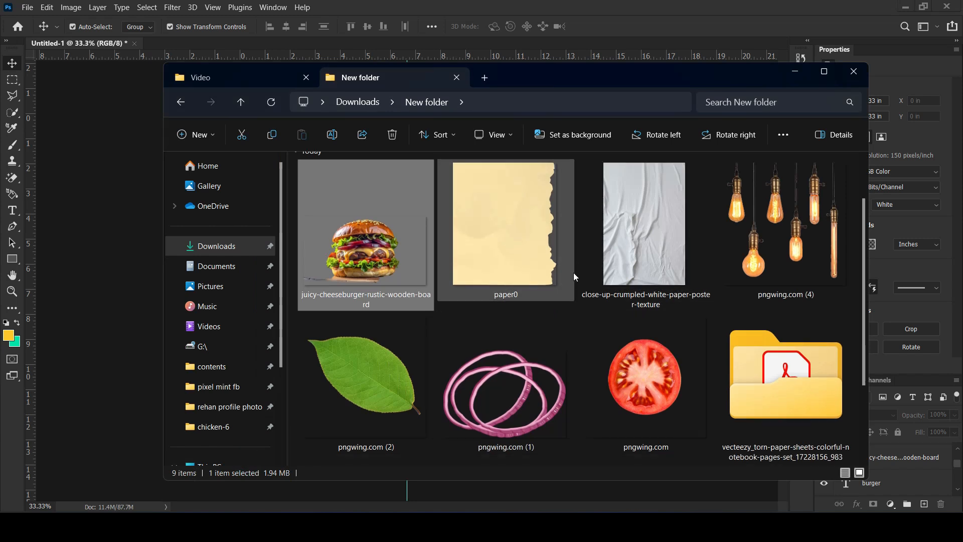
drag(772, 231, 479, 4)
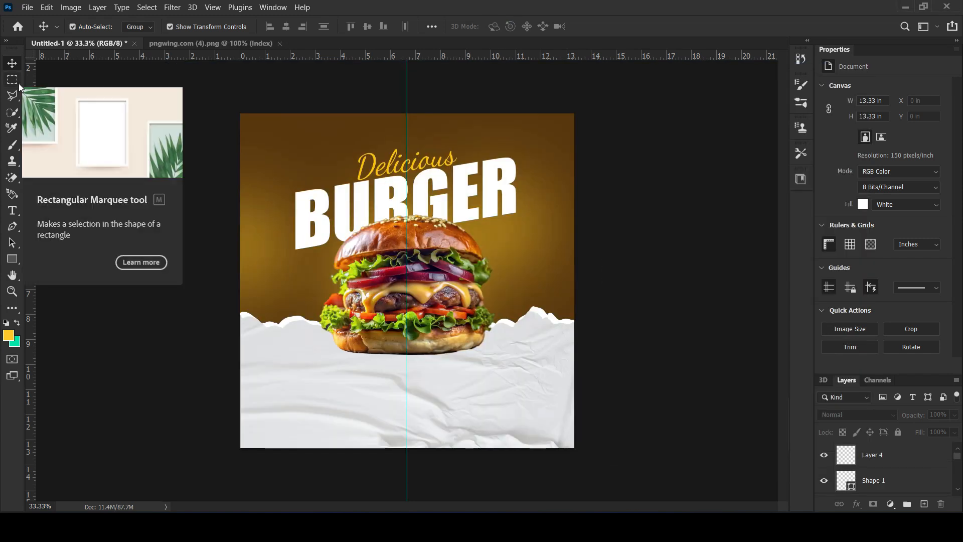
Place the Glowing-Lens-Flare-PNG-vjdfv image from the assets folder into the poster over the burger's upper right
click(244, 527)
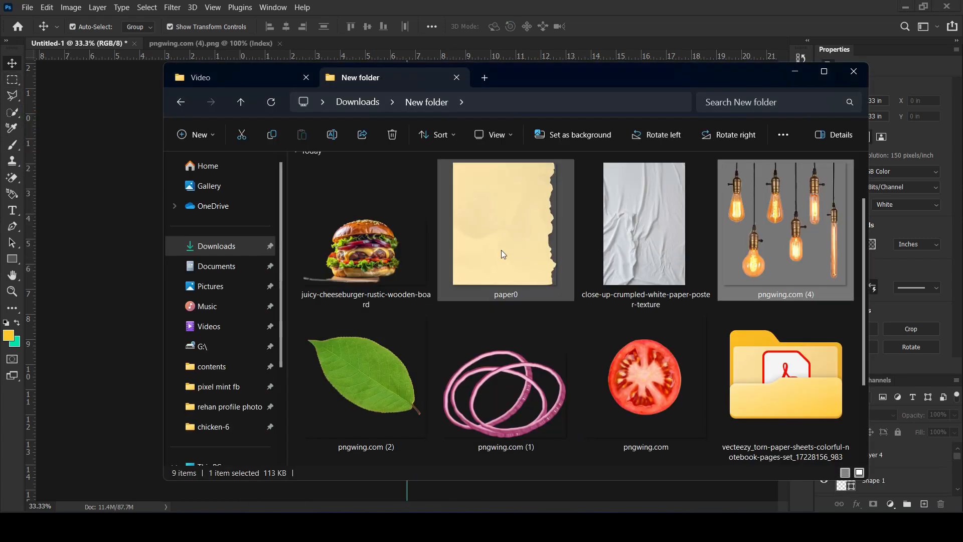
scroll(685, 296, down, 3)
drag(341, 394, 109, 246)
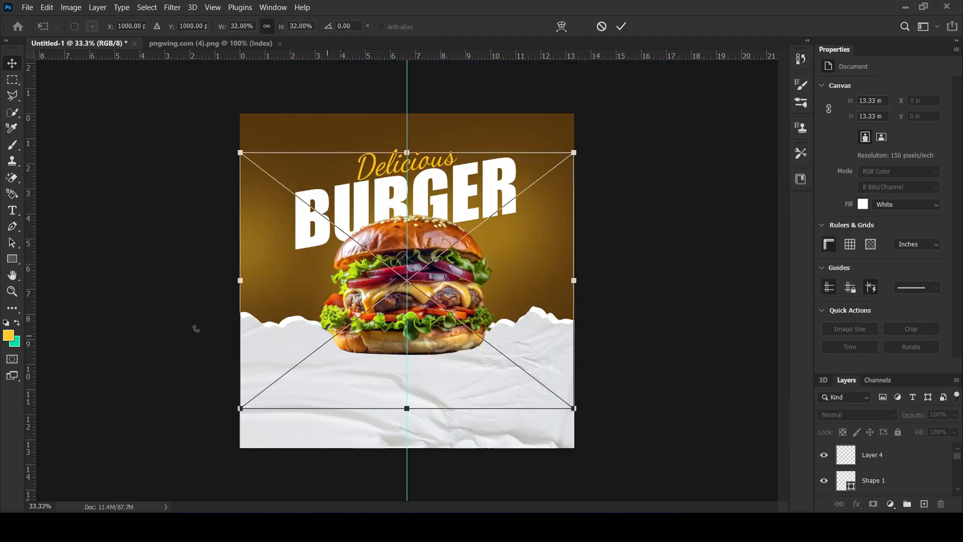
drag(445, 281, 509, 258)
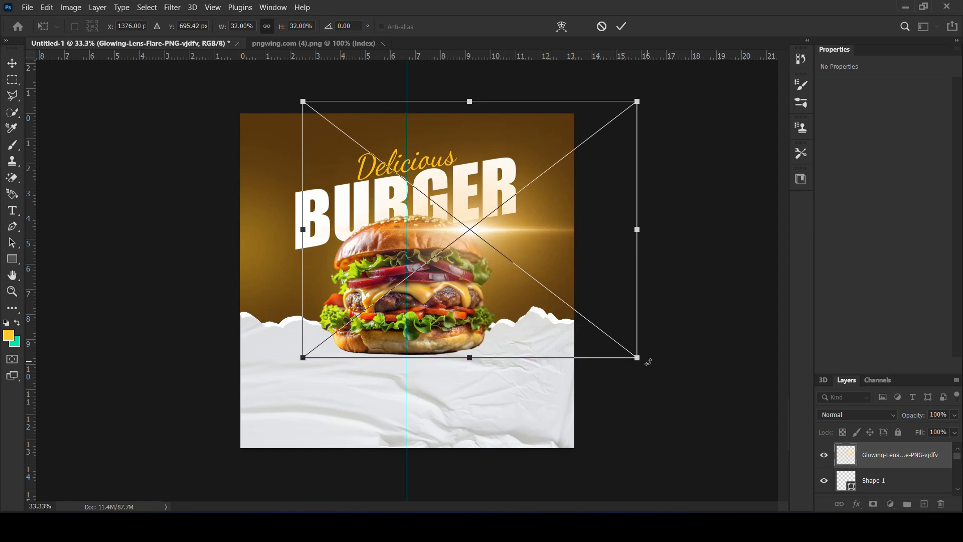
Rotate the lens flare to -9.88° and enlarge it to about 18 in wide, centered over the top of the burger
drag(646, 361, 648, 318)
drag(453, 229, 443, 222)
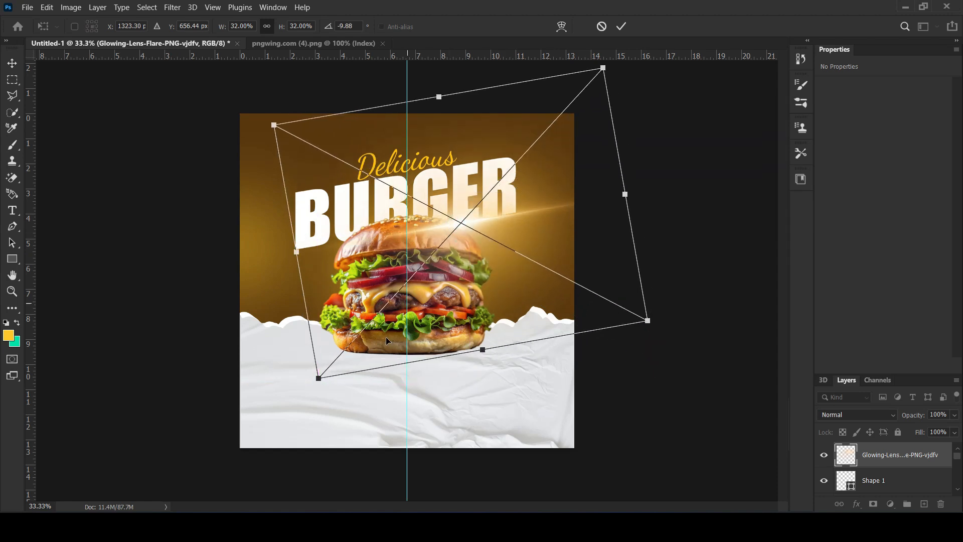
drag(329, 385, 224, 443)
key(Return)
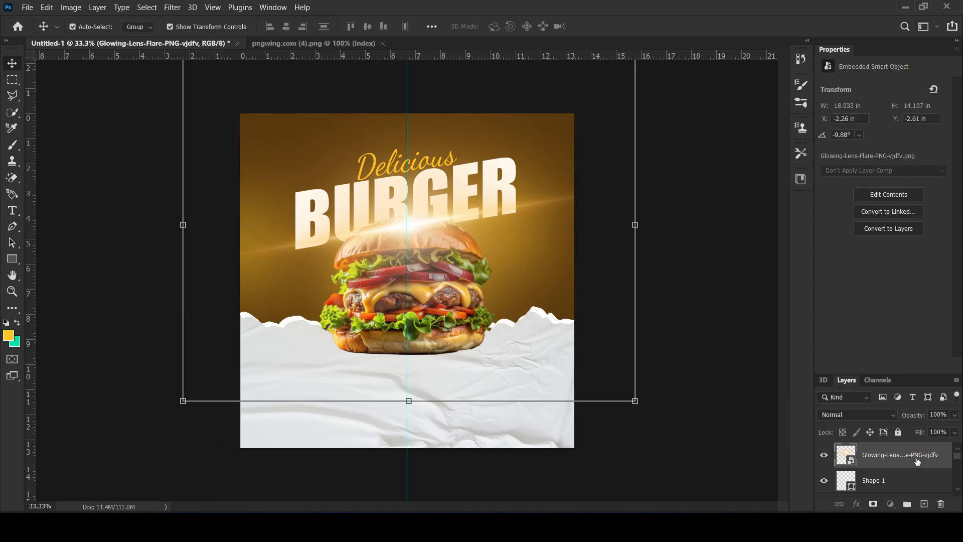
Move the lens flare layer behind the burger cutout, set its blend mode to Screen and shift it slightly down
drag(917, 462, 890, 460)
click(843, 418)
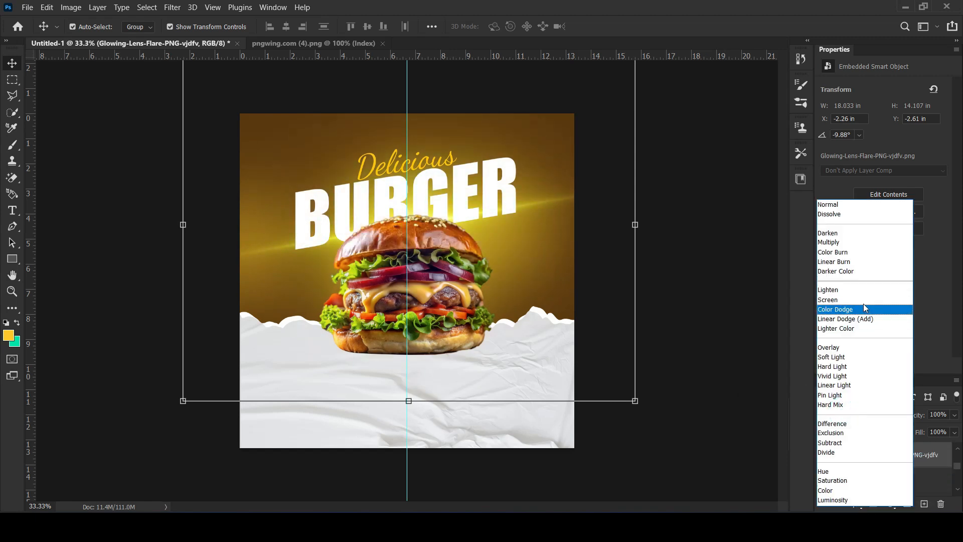
click(863, 300)
drag(537, 205, 539, 209)
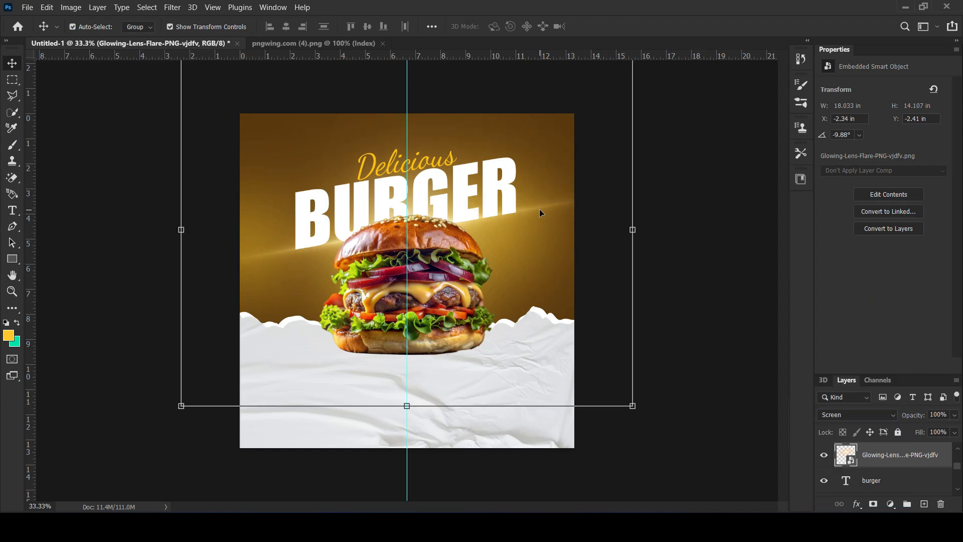
click(702, 261)
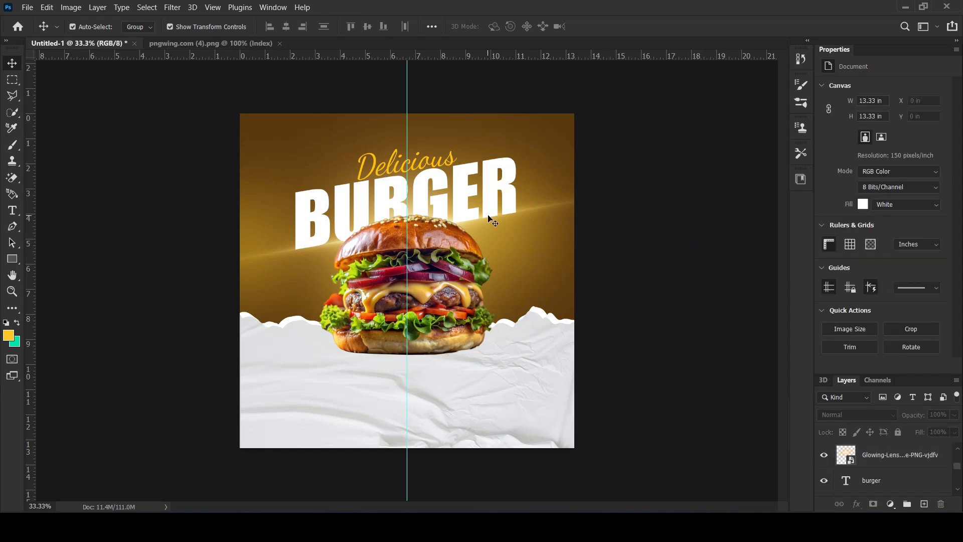
Change the background's solid color fill to a darker brown
click(367, 123)
double_click(843, 485)
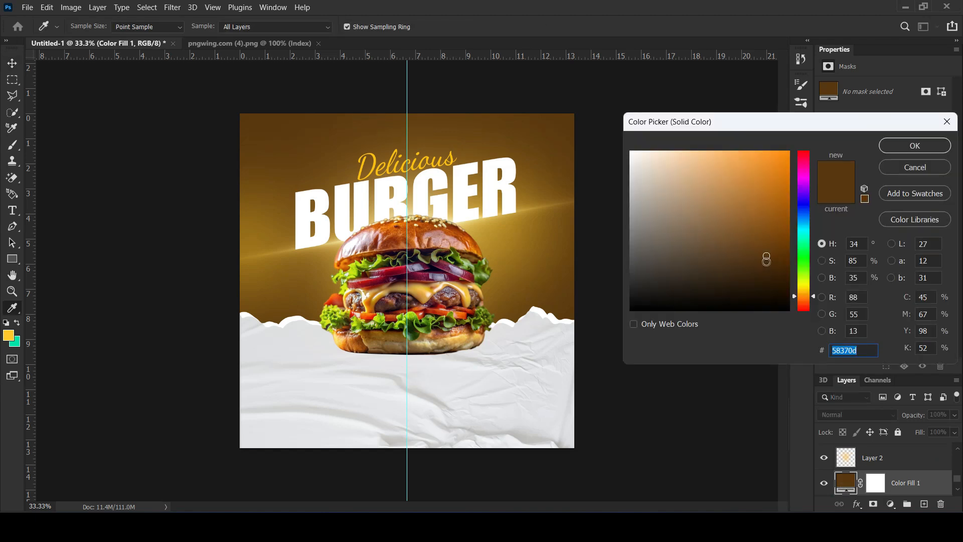
click(915, 145)
click(697, 299)
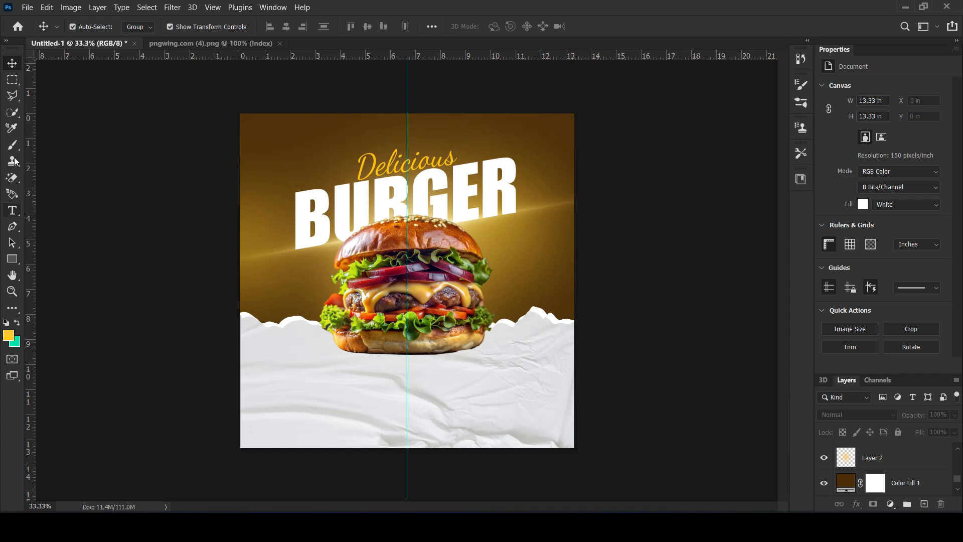
Add a new layer above the background glow and paint soft yellow glows over the poster's upper corners with the 1100 px brush
click(12, 145)
click(924, 503)
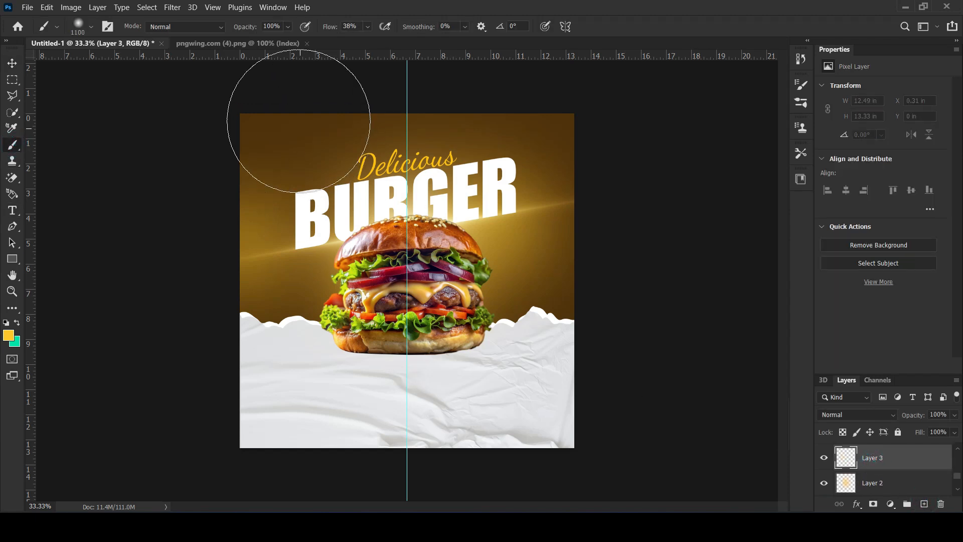
click(296, 116)
click(434, 341)
click(555, 82)
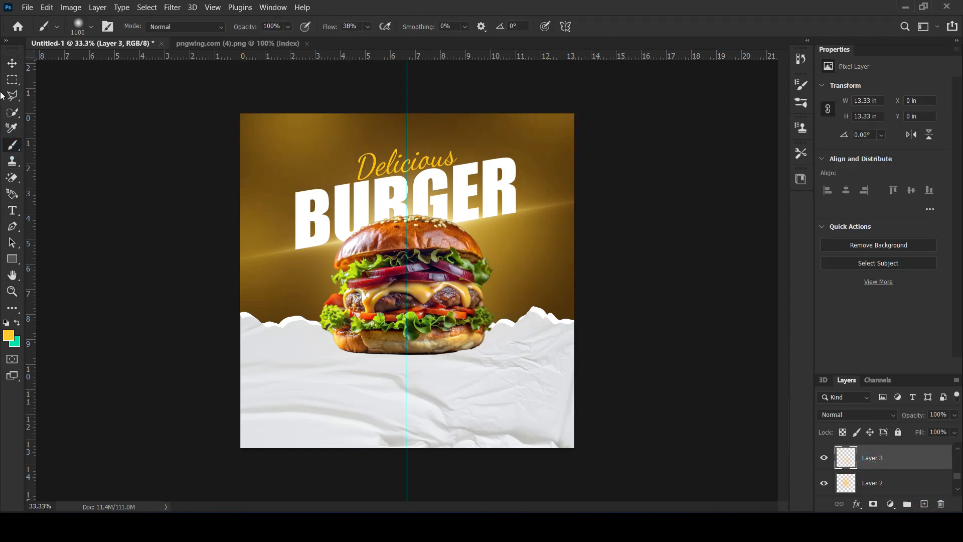
key(v)
click(91, 181)
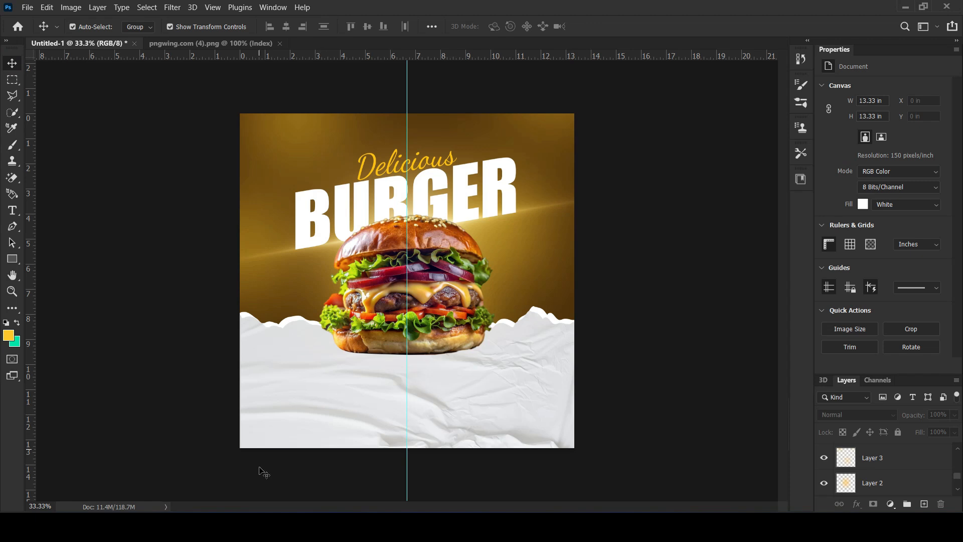
Place the tomato slice image pngwing.com into the poster, scaled to about 2.8 in wide and partly off the poster's left edge
key(alt+Tab)
scroll(607, 292, up, 3)
click(634, 398)
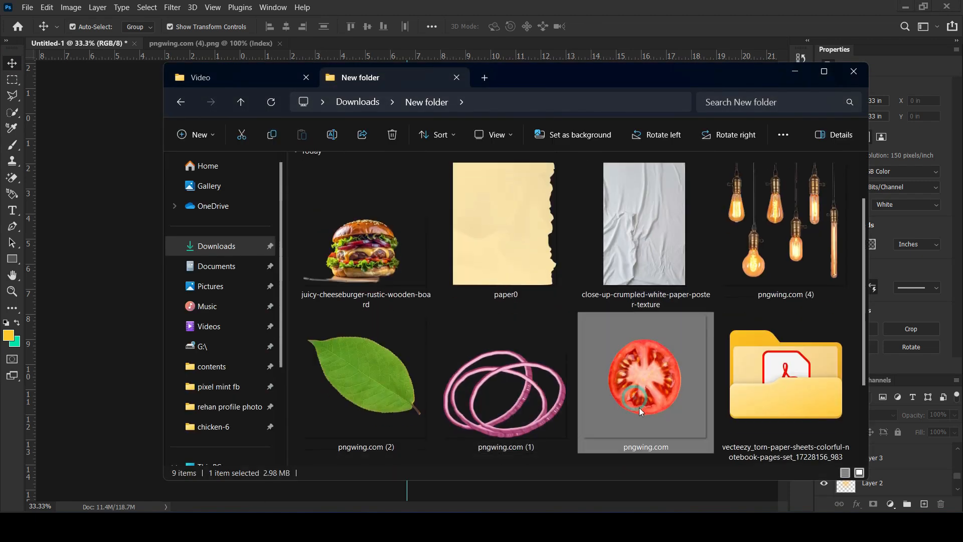
drag(639, 408, 115, 279)
drag(505, 380, 645, 380)
drag(552, 316, 247, 336)
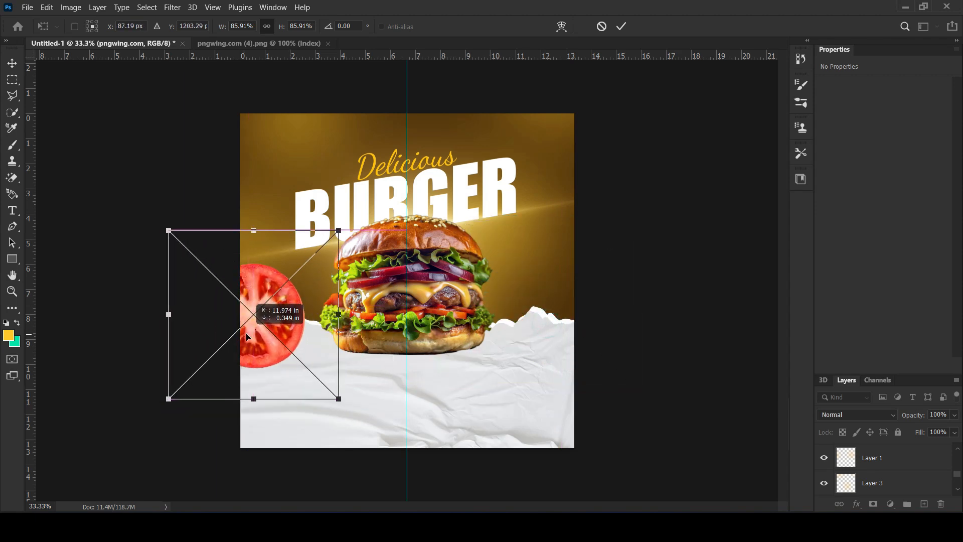
drag(169, 231, 224, 282)
drag(265, 356, 247, 326)
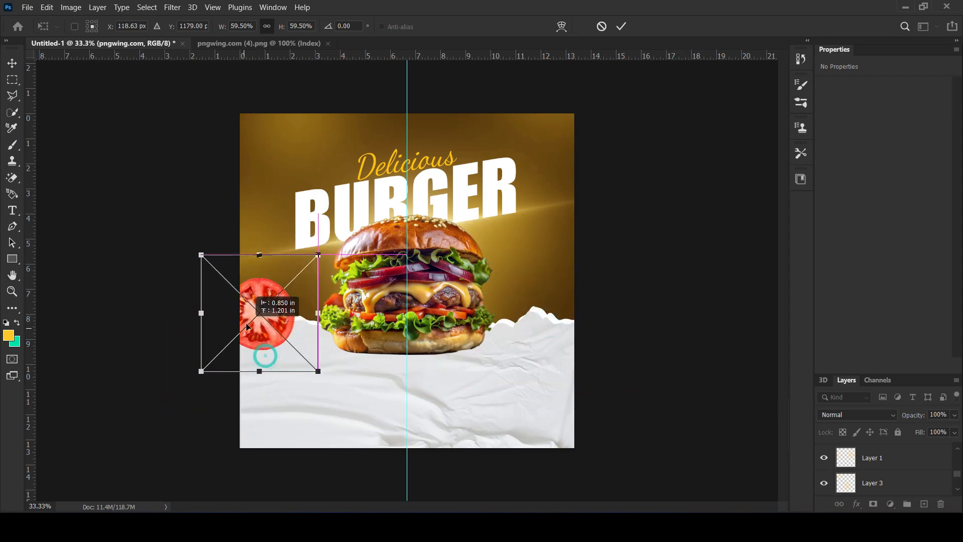
key(Return)
Apply a Gaussian Blur of 19.4 pixels to the tomato slice
click(172, 7)
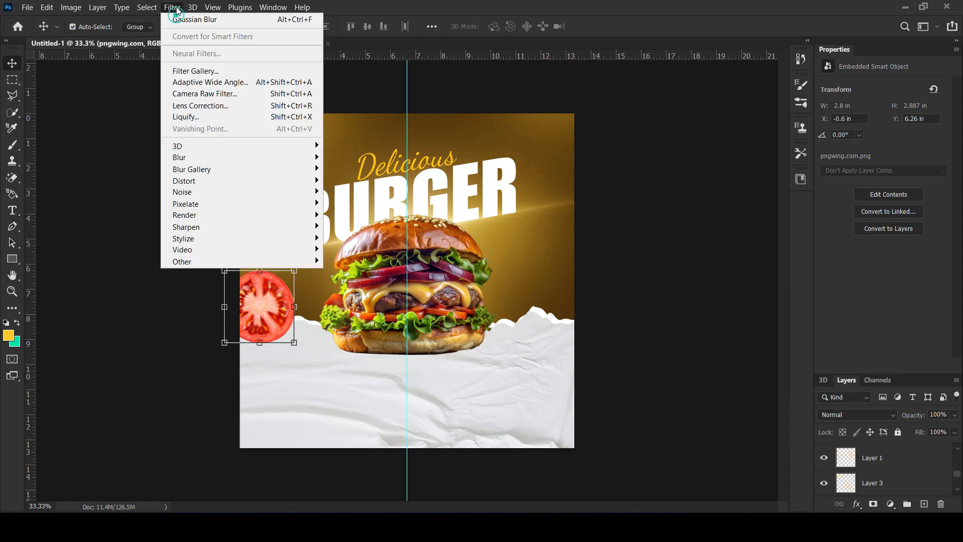
mouse_move(216, 155)
click(377, 205)
drag(712, 333, 706, 337)
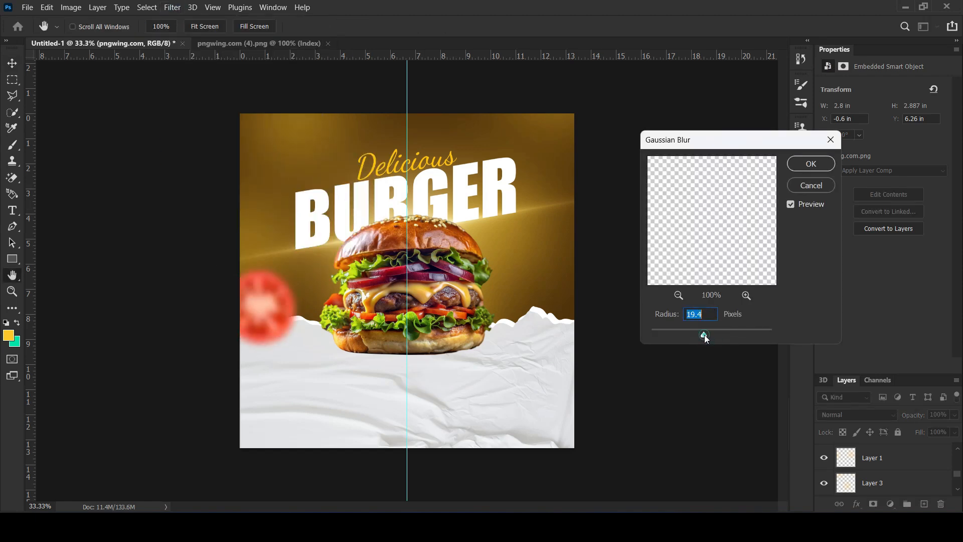
click(805, 166)
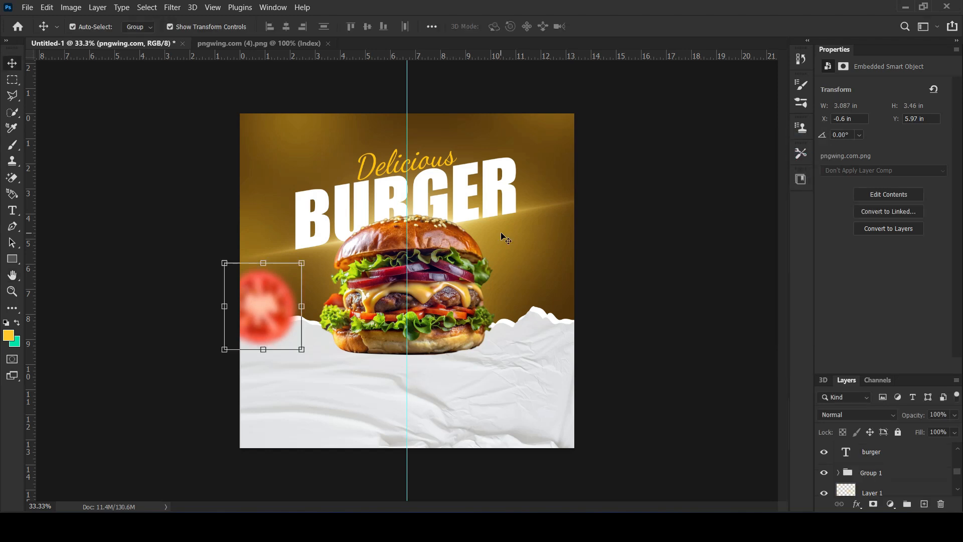
Place the onion rings image pngwing.com (1), rotated 48.45° and about 2.7 in wide, to the right of the burger's bun
key(alt+Tab)
drag(494, 392, 602, 285)
drag(366, 383, 484, 296)
drag(644, 208, 535, 290)
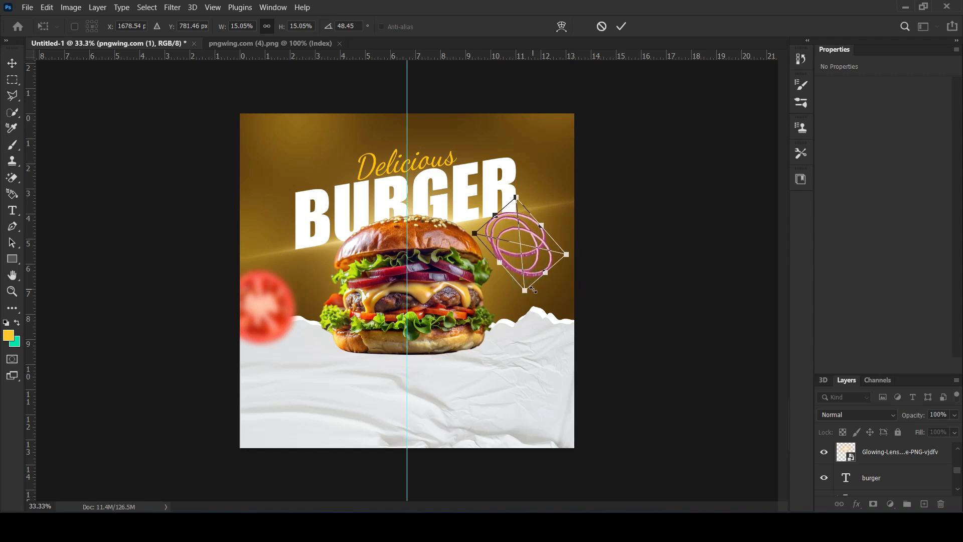
key(Return)
Apply a Gaussian Blur of 8.0 pixels to the onion rings and move them down closer to the burger's right side
click(172, 7)
mouse_move(211, 159)
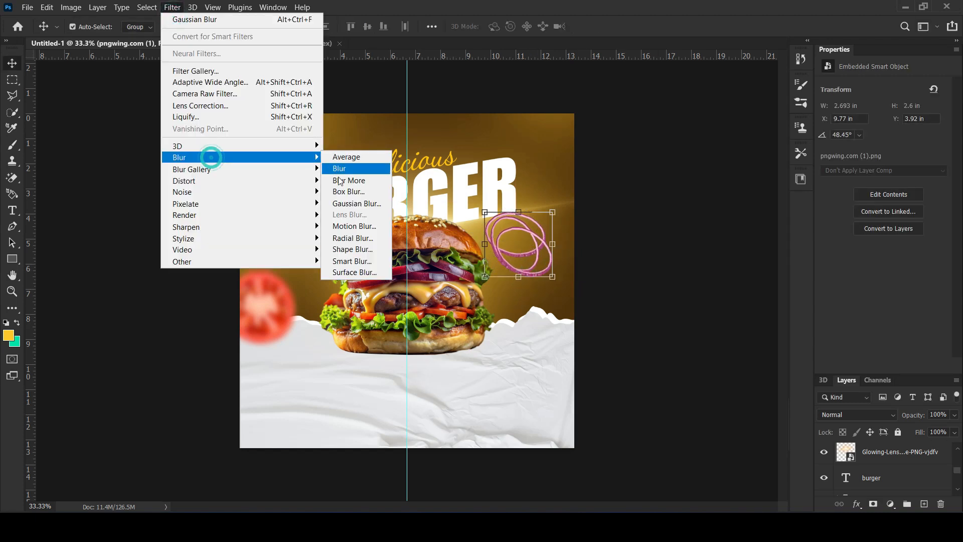
click(351, 203)
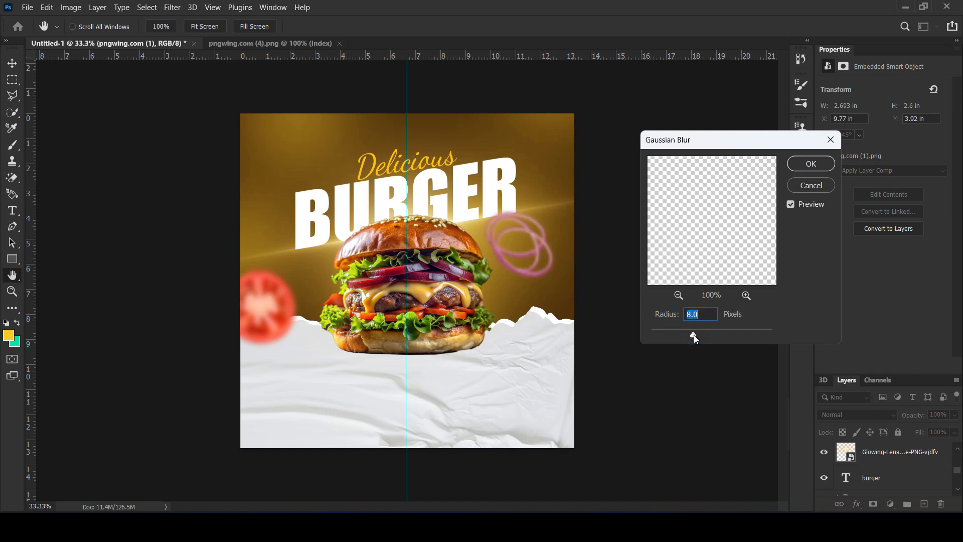
click(812, 166)
drag(544, 242, 532, 261)
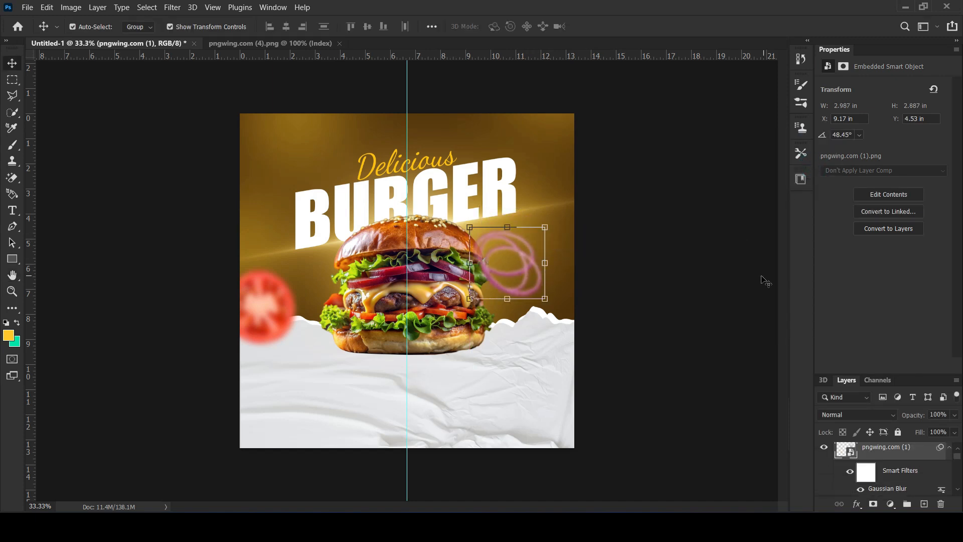
Place the green leaf image pngwing.com (2), rotated 162.80° and about 2.6 in wide, on the paper near the poster's right edge
key(alt+Tab)
drag(372, 394, 115, 347)
drag(574, 113, 495, 348)
drag(533, 315, 455, 406)
drag(526, 350, 545, 373)
drag(368, 392, 581, 345)
key(Return)
Apply a Gaussian Blur of 12.5 pixels to the leaf and lower its opacity to 94%
click(172, 7)
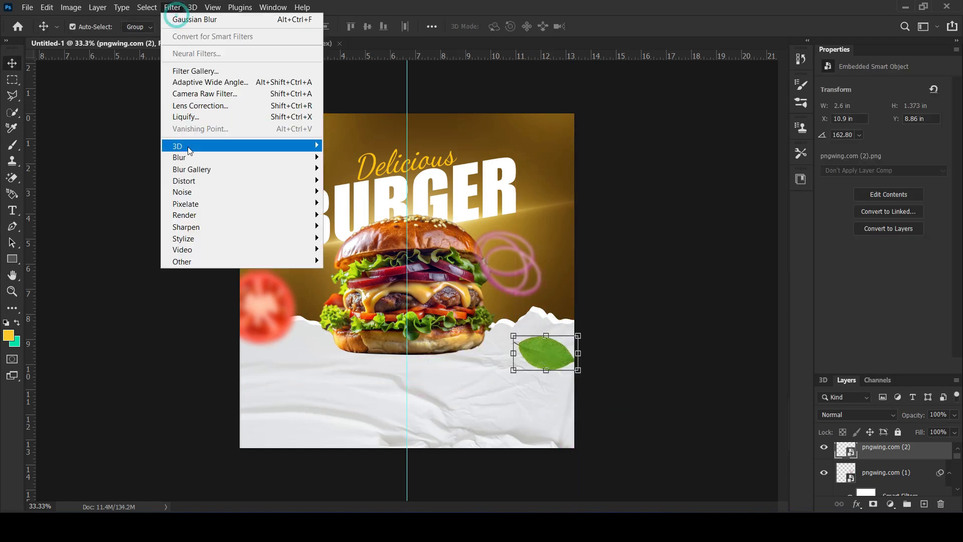
mouse_move(193, 155)
click(351, 203)
drag(695, 335, 702, 336)
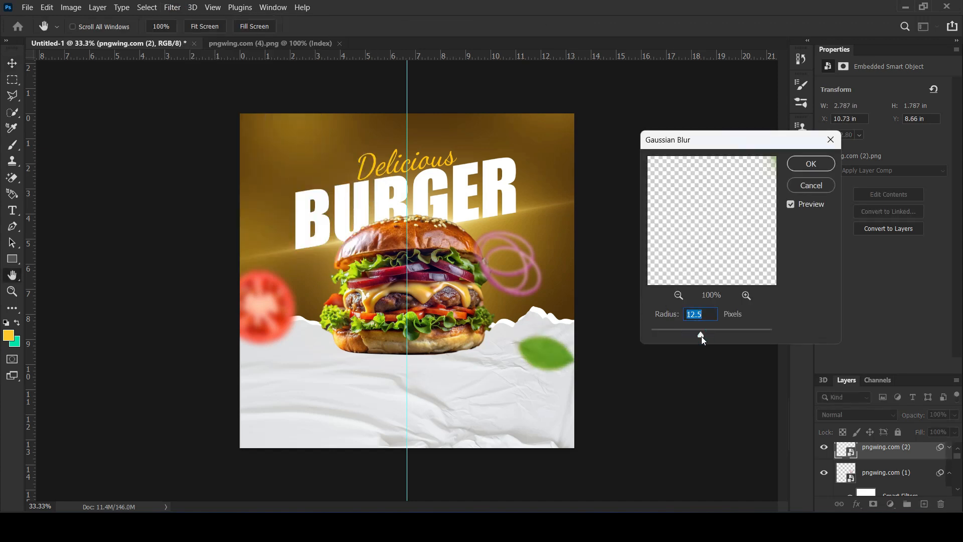
click(813, 164)
drag(916, 416, 914, 416)
Shift the leaf partly off the poster's right edge and place a copy rotated to -41.19° at the burger's lower left
drag(563, 370, 499, 405)
click(531, 371)
click(517, 216)
key(Return)
click(539, 337)
click(525, 218)
drag(465, 354, 326, 351)
key(Return)
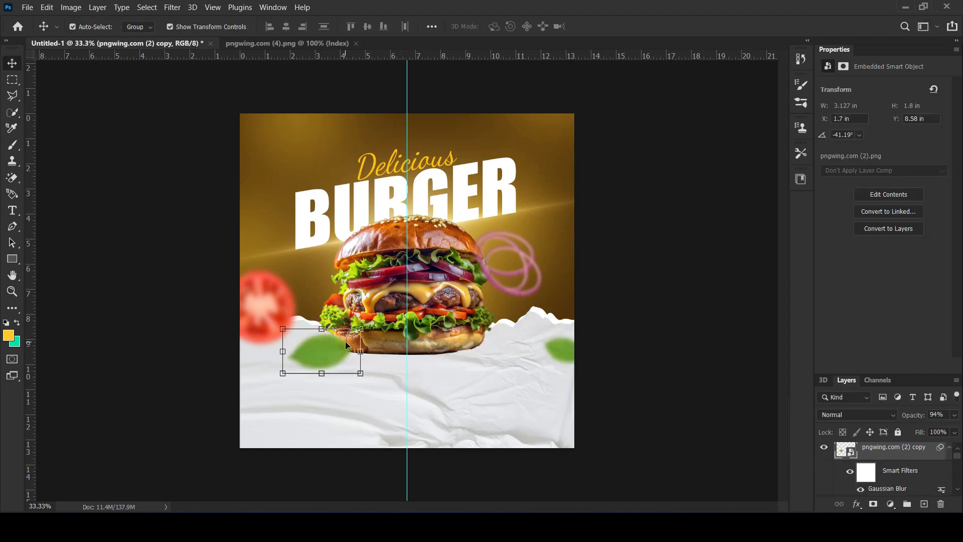
Scale the leaf copy down to about 2.3 in wide and position it just left of the burger's base
click(666, 262)
click(323, 357)
key(ctrl+t)
key(Return)
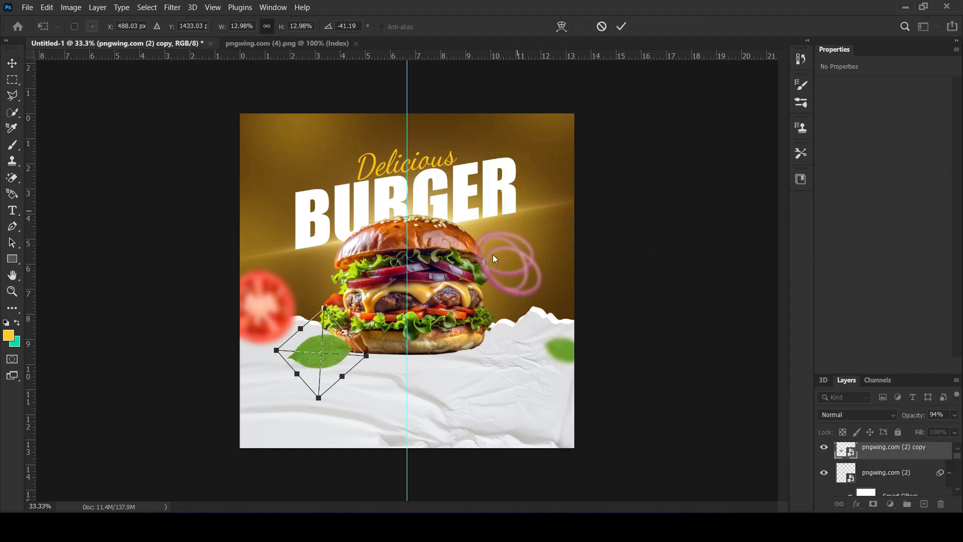
key(Return)
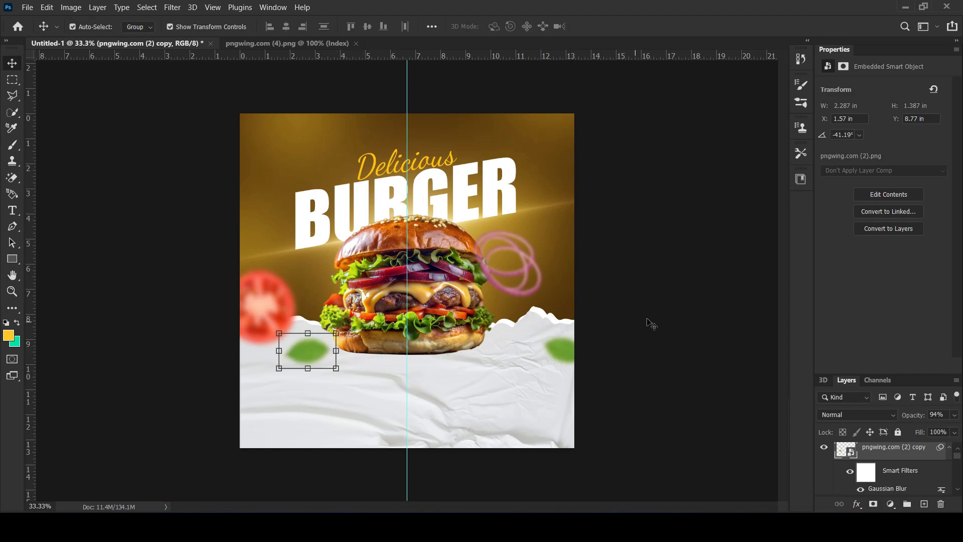
Enlarge the tomato slice slightly at the poster's left edge and nudge the leaf copy up beneath it
click(648, 321)
click(261, 307)
mouse_move(311, 354)
mouse_down()
mouse_move(326, 318)
mouse_move(324, 345)
mouse_move(315, 347)
mouse_up()
click(182, 337)
click(268, 318)
Enlarge the blurred onion rings to about 3.8 in wide and shift them right, beside the burger
click(532, 274)
click(537, 276)
key(ctrl+t)
key(Return)
drag(515, 310, 516, 333)
key(Return)
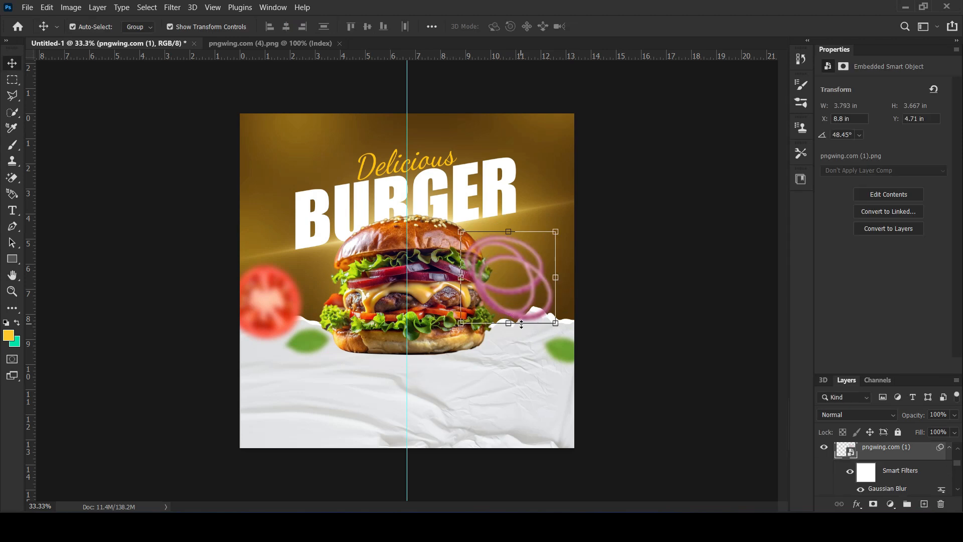
click(650, 303)
drag(532, 290, 543, 288)
click(637, 363)
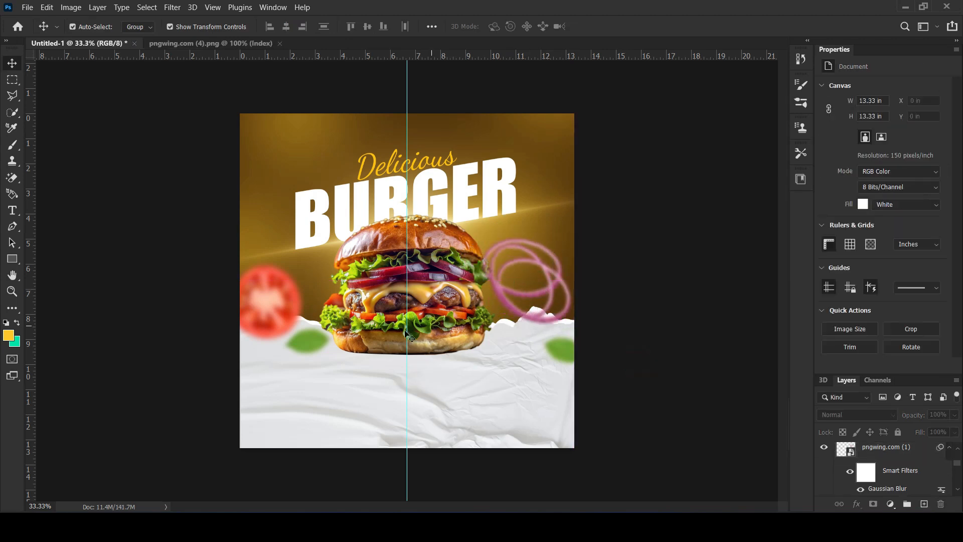
Draw a flat ellipse about 6.36 in wide and 0.15 in high along the burger's base and fill it with black
click(16, 260)
click(55, 269)
drag(327, 349, 486, 352)
click(137, 29)
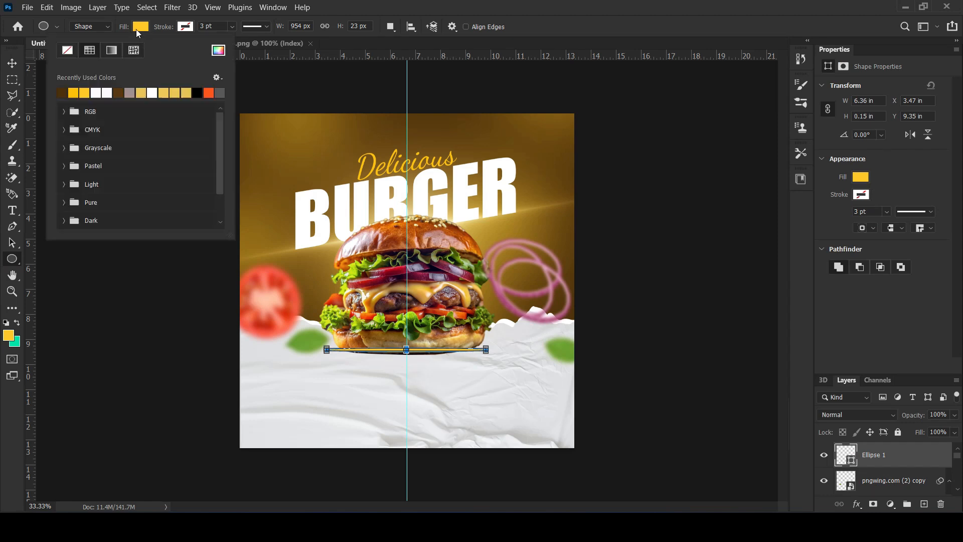
click(197, 93)
Move the ellipse layer behind the burger, directly above the lens flare layer, and nudge the ellipse down
drag(895, 466, 895, 483)
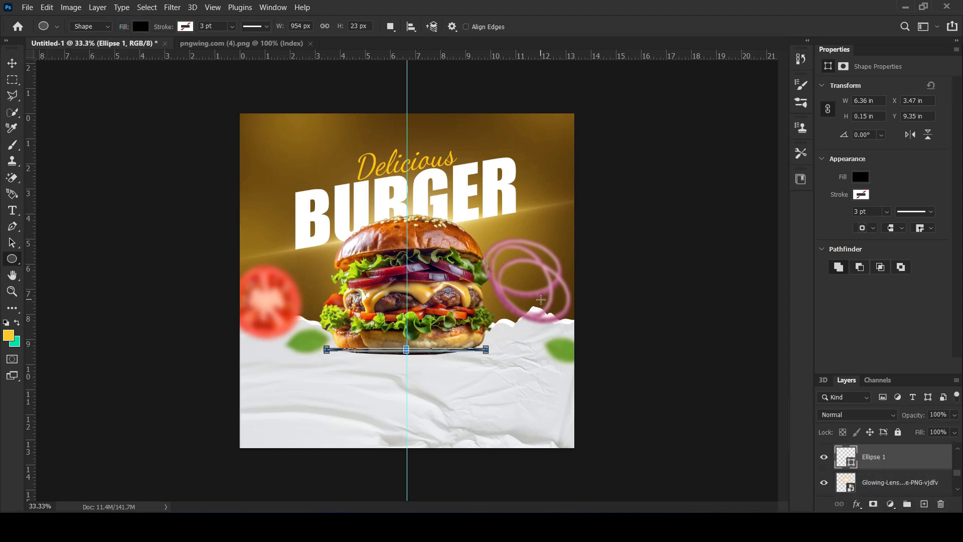
click(14, 64)
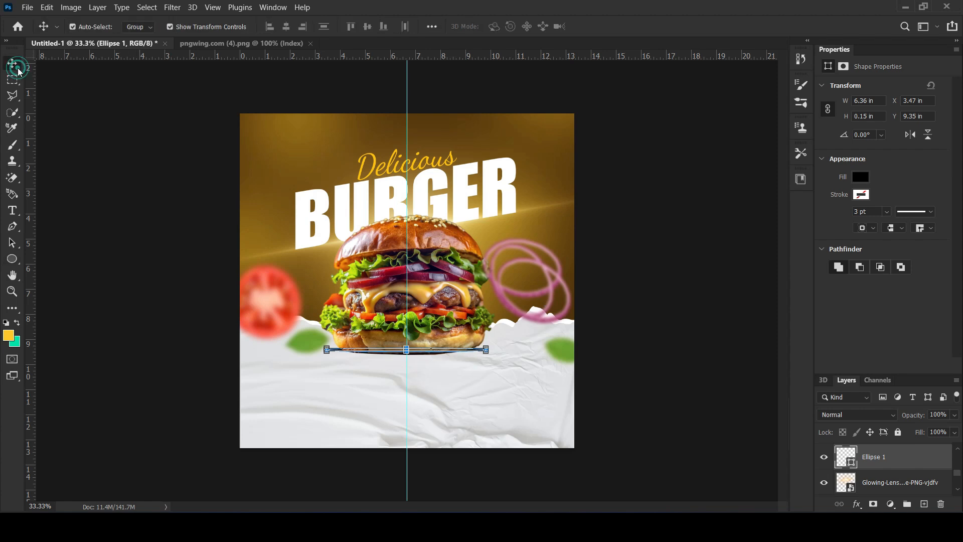
key(shift+Down)
key(shift+Down)
key(shift+Down)
Convert the ellipse to a smart object and apply a Gaussian Blur of 8.8 pixels to it
click(172, 7)
mouse_move(197, 155)
click(350, 201)
click(504, 205)
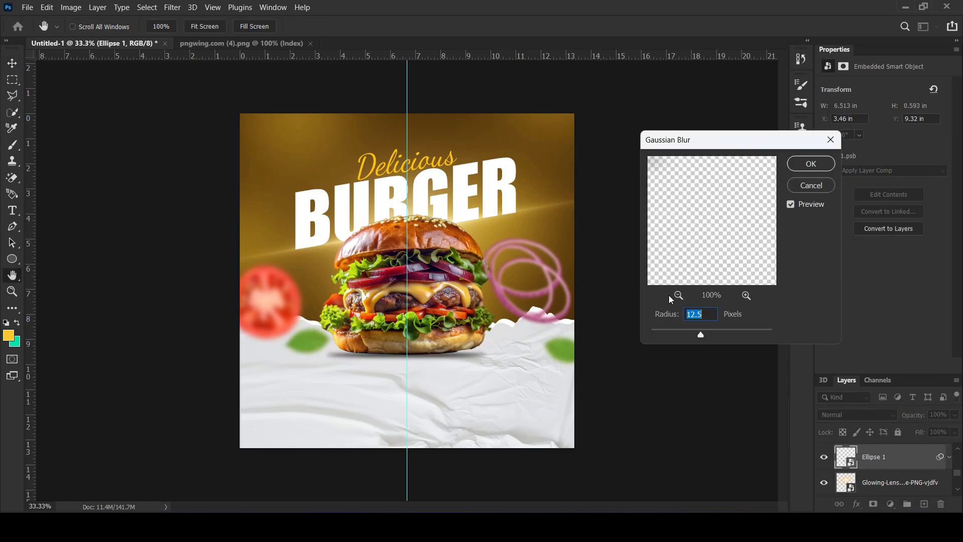
drag(701, 337, 694, 335)
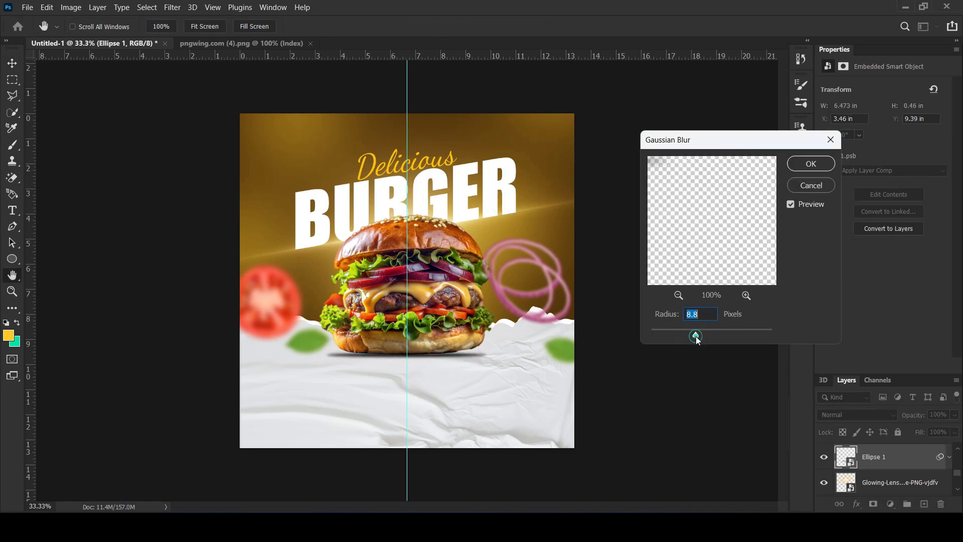
click(811, 164)
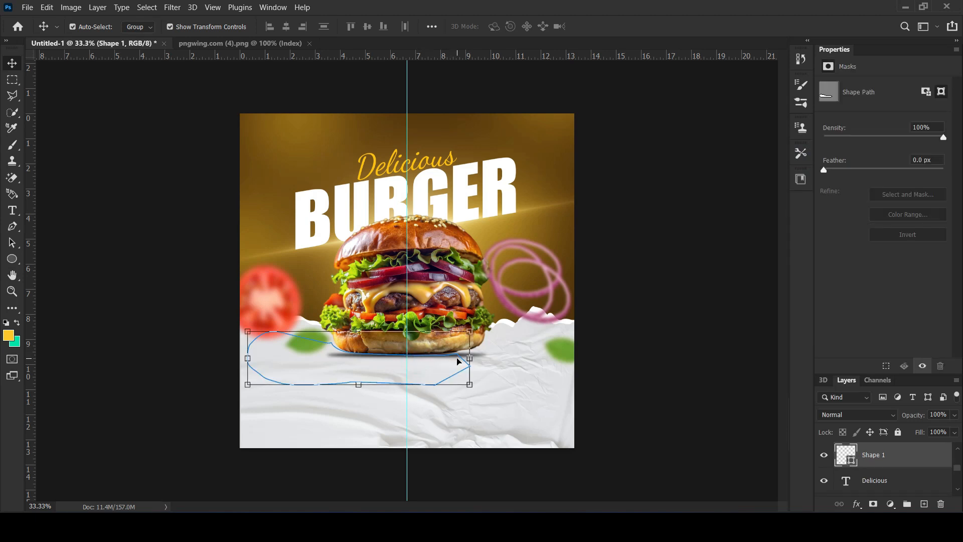
Delete the Shape 1 layer under the burger and resize the blurred ellipse shadow to about 6.6 by 0.52 in
key(Delete)
click(481, 355)
click(411, 366)
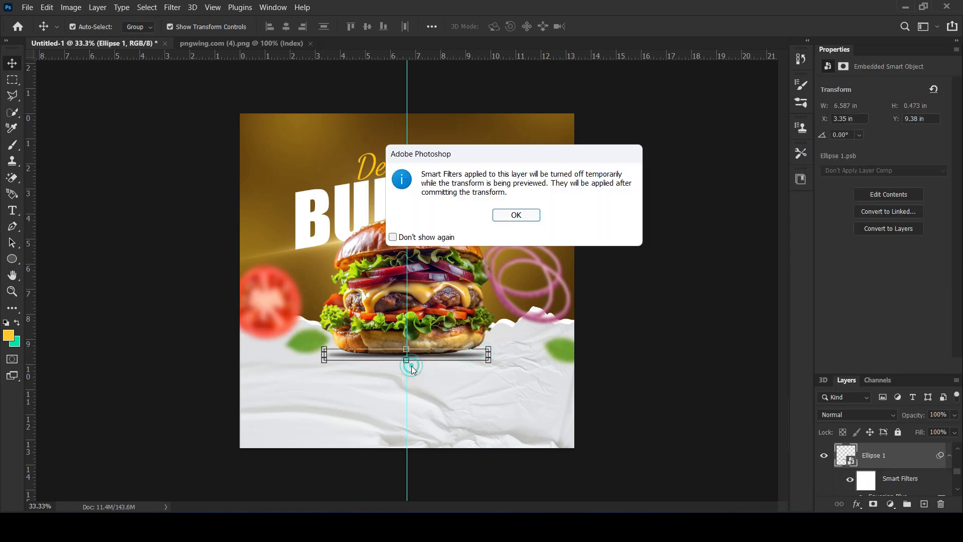
click(516, 215)
drag(412, 360, 423, 364)
key(Return)
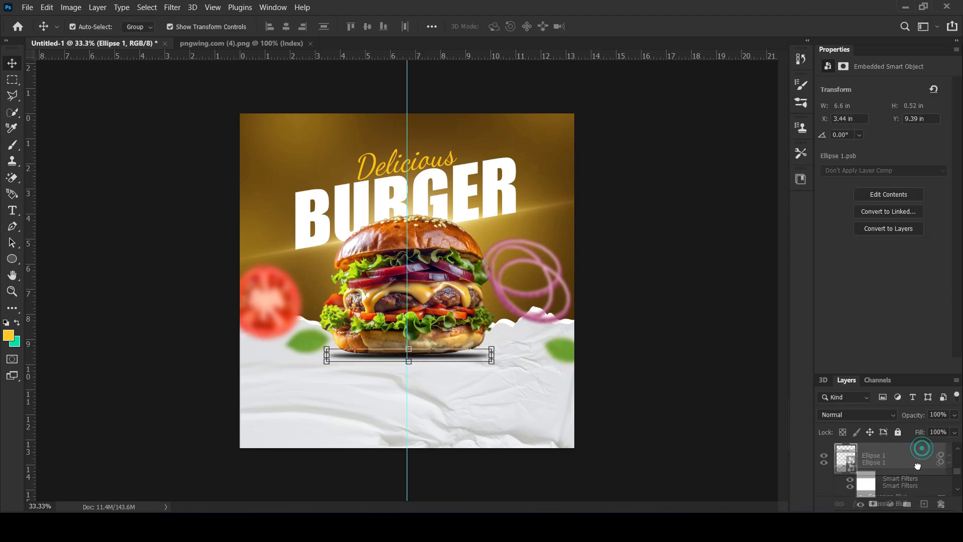
Widen the ellipse shadow to about 7.05 in and reduce its opacity to 65%
click(494, 366)
click(524, 213)
drag(491, 361, 494, 365)
mouse_move(914, 416)
mouse_down()
mouse_move(909, 424)
mouse_move(920, 420)
mouse_up()
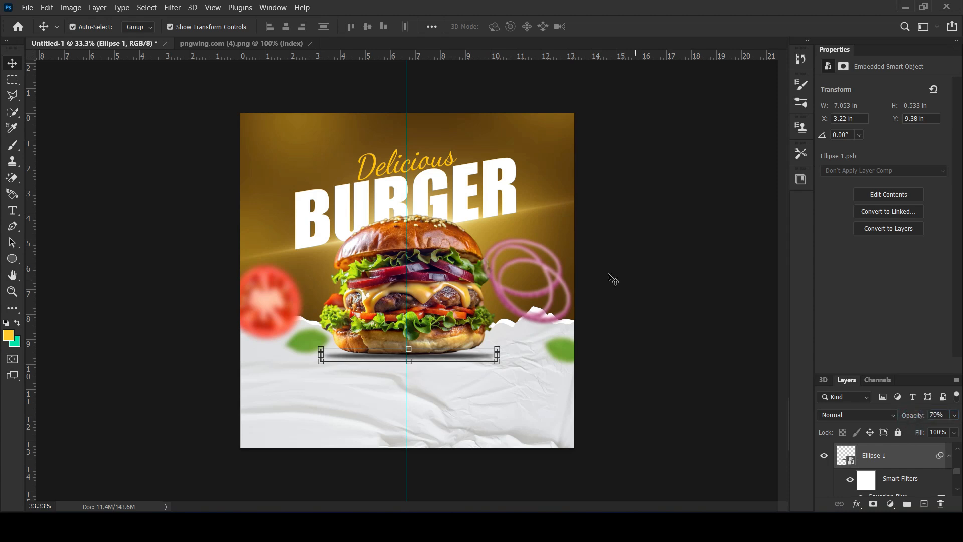
click(685, 284)
click(494, 356)
drag(914, 422, 907, 420)
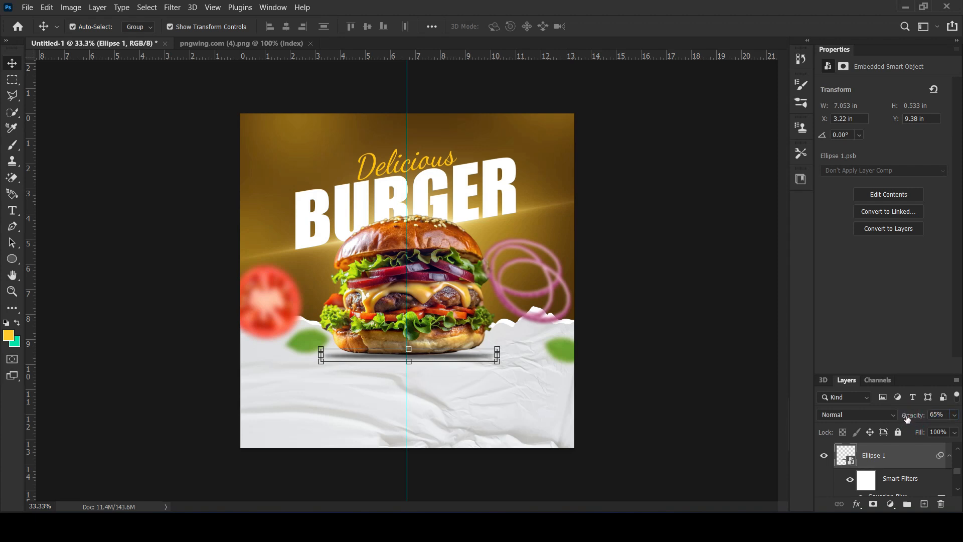
Add a layer mask to the burger and paint out the leftover edge beneath its bun with a 45-pixel black brush
click(456, 300)
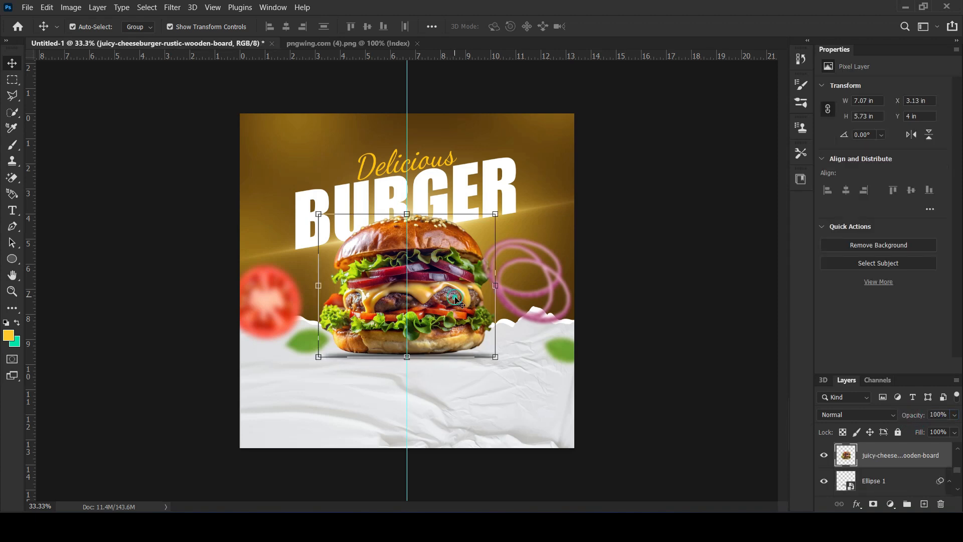
click(874, 504)
key(b)
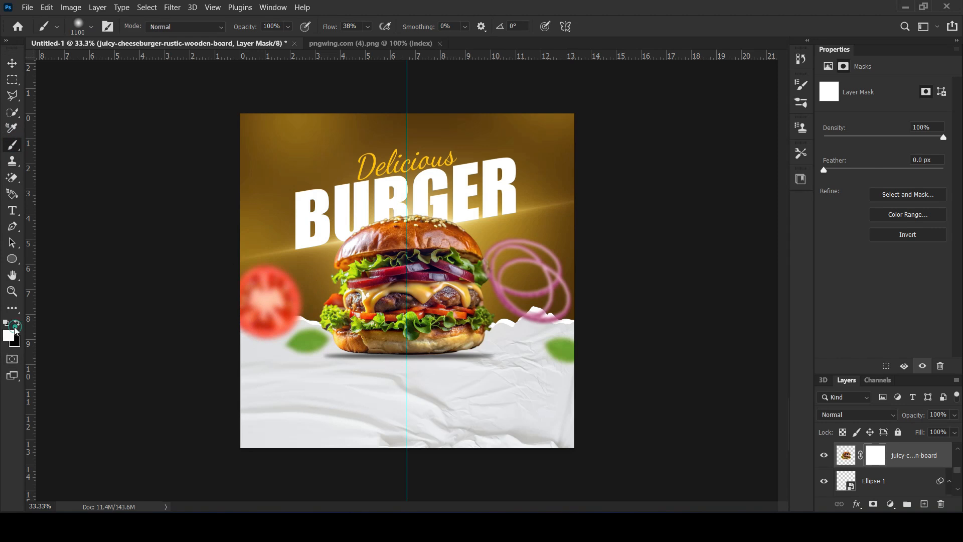
key(bracketleft)
key(bracketleft)
key(bracketleft)
key(bracketleft)
key(bracketleft)
key(bracketleft)
key(bracketleft)
key(bracketleft)
scroll(366, 363, up, 5)
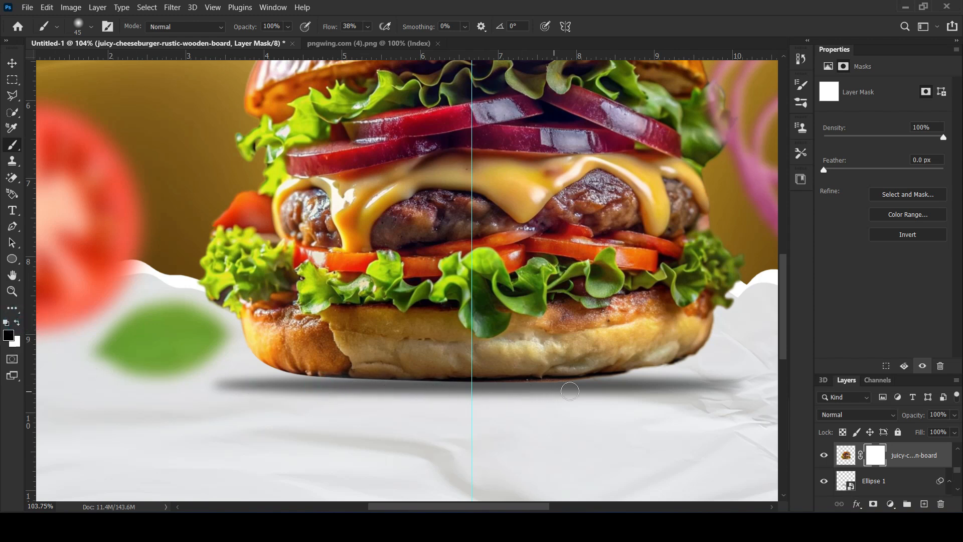
click(20, 64)
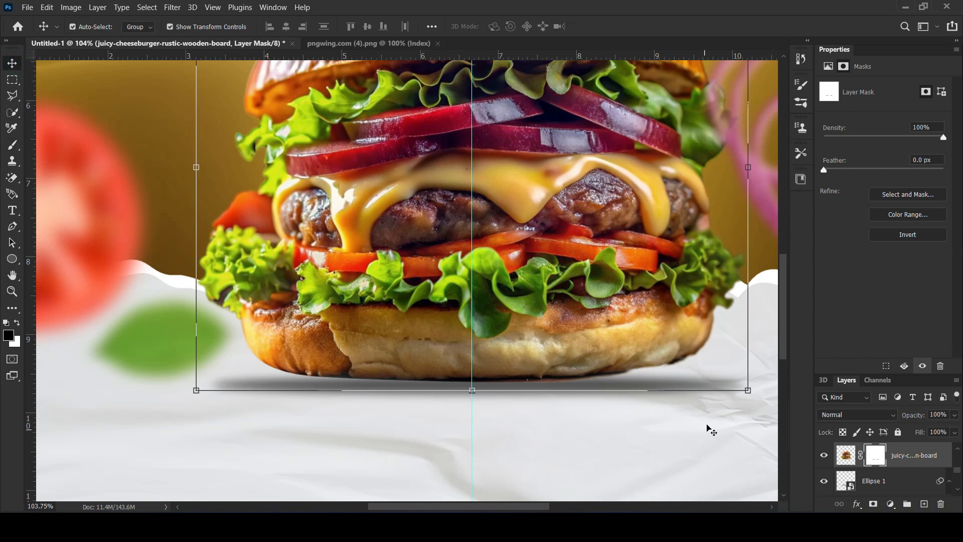
Nudge the ellipse shadow under the burger slightly upward and set its opacity to 63%
click(714, 381)
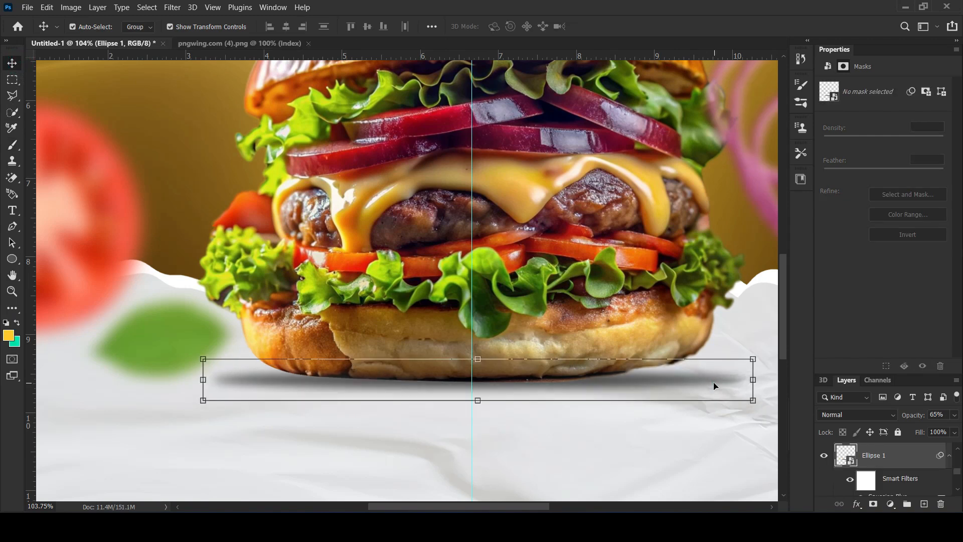
scroll(714, 382, down, 9)
click(701, 336)
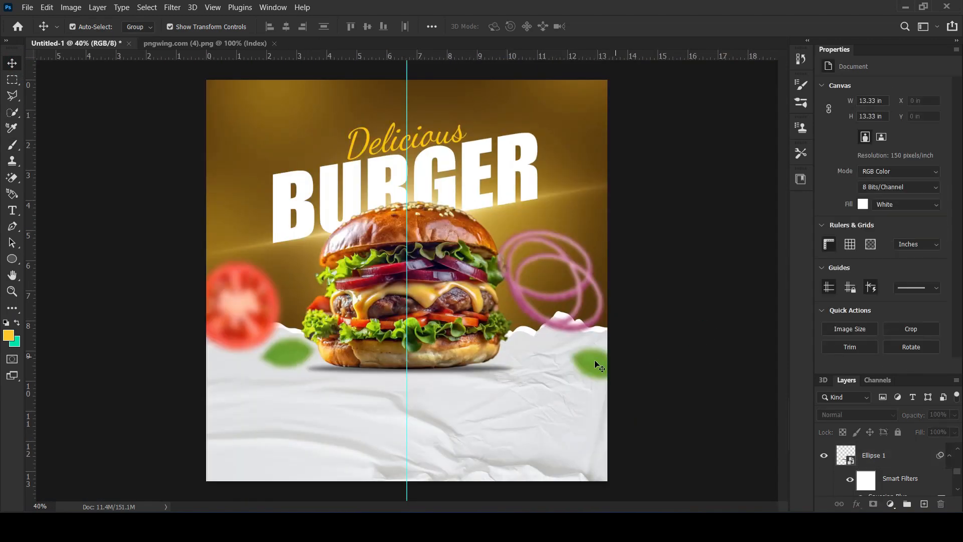
click(505, 370)
click(907, 414)
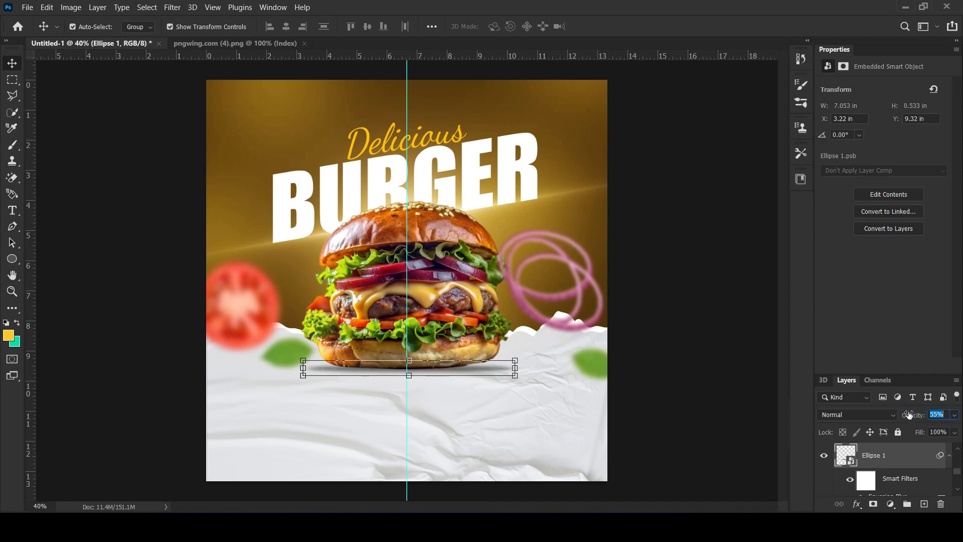
click(726, 401)
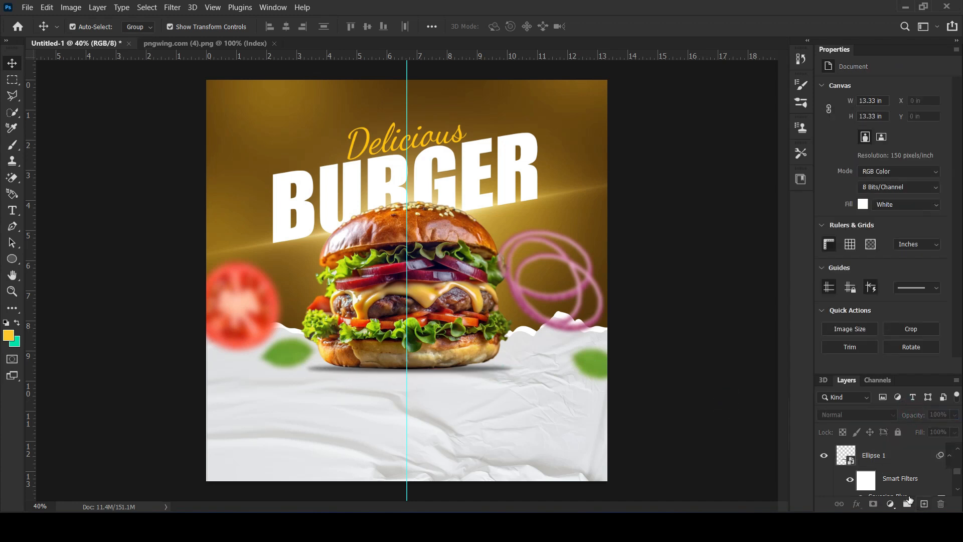
Set the ellipse shadow's Gaussian Blur radius to 18 pixels and its opacity to 100%
click(893, 495)
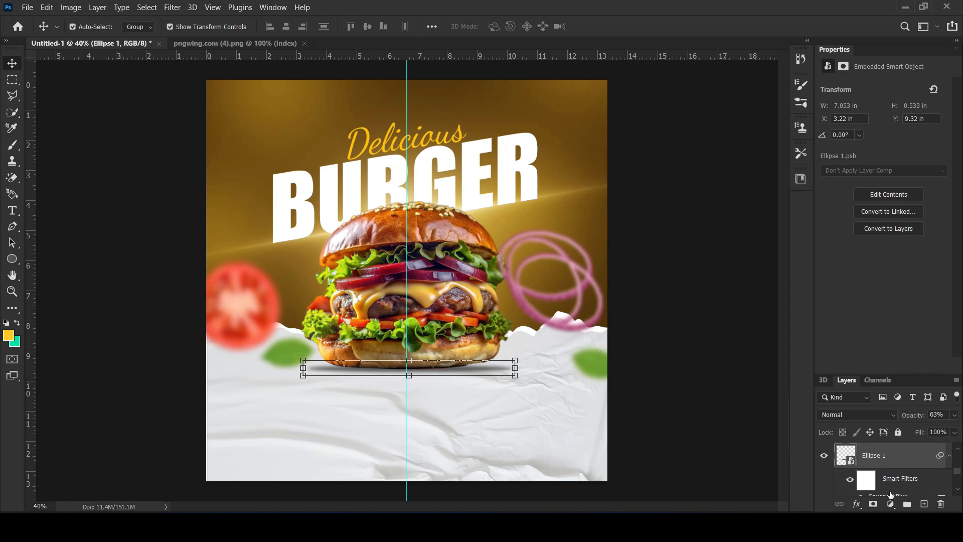
double_click(890, 496)
drag(703, 336, 708, 338)
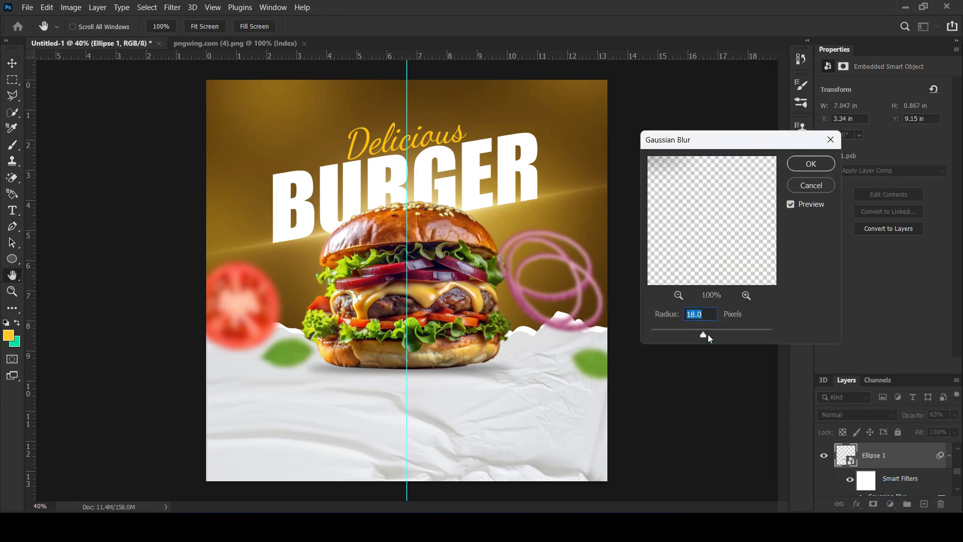
click(803, 166)
drag(923, 416, 944, 422)
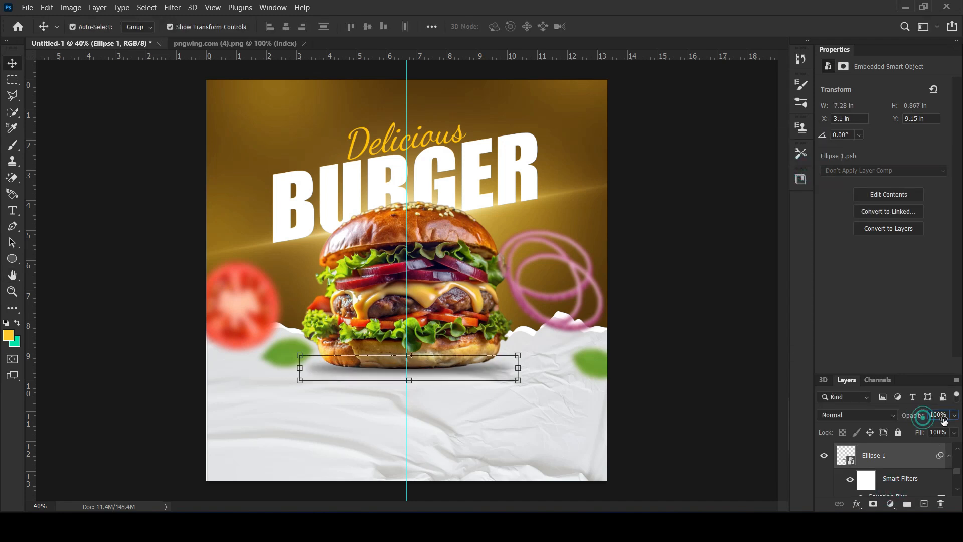
click(767, 345)
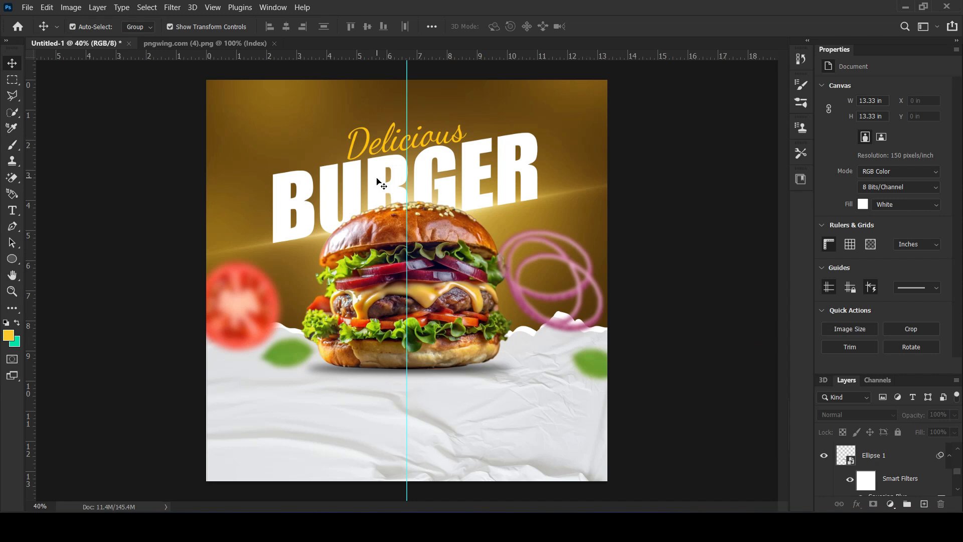
Lock the Glowing-Lens-Flare layer behind the burger
click(377, 179)
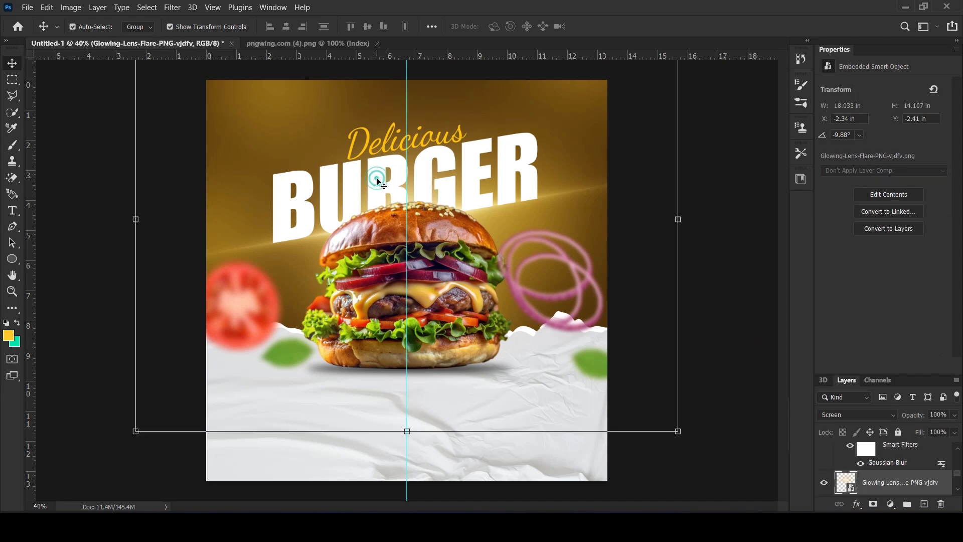
click(897, 432)
click(711, 252)
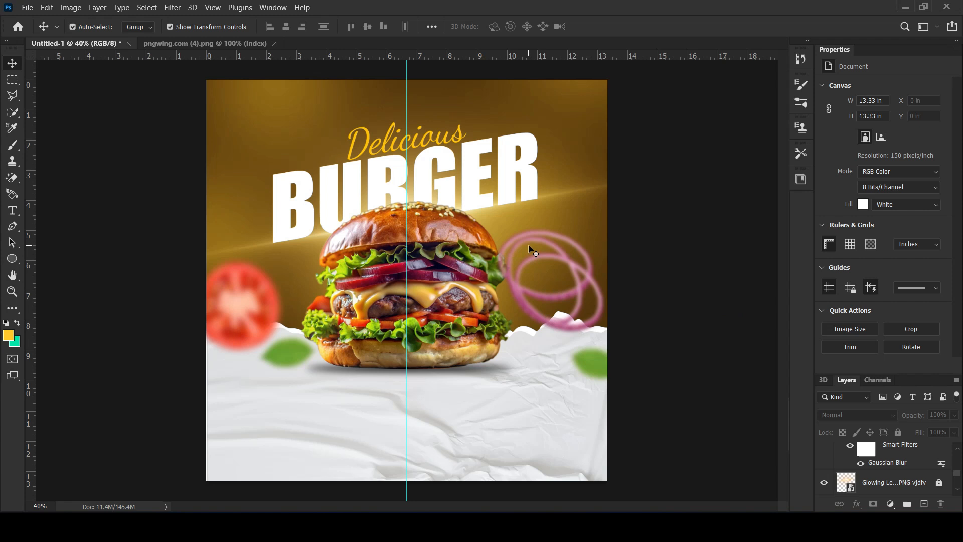
Duplicate the blurred onion rings into the poster's upper-left corner, enlarged to about 6.26 by 6.05 in and rotated to 48.45°
click(525, 304)
drag(519, 288, 162, 121)
click(253, 165)
click(533, 219)
drag(206, 183, 264, 281)
drag(276, 233, 270, 197)
key(Return)
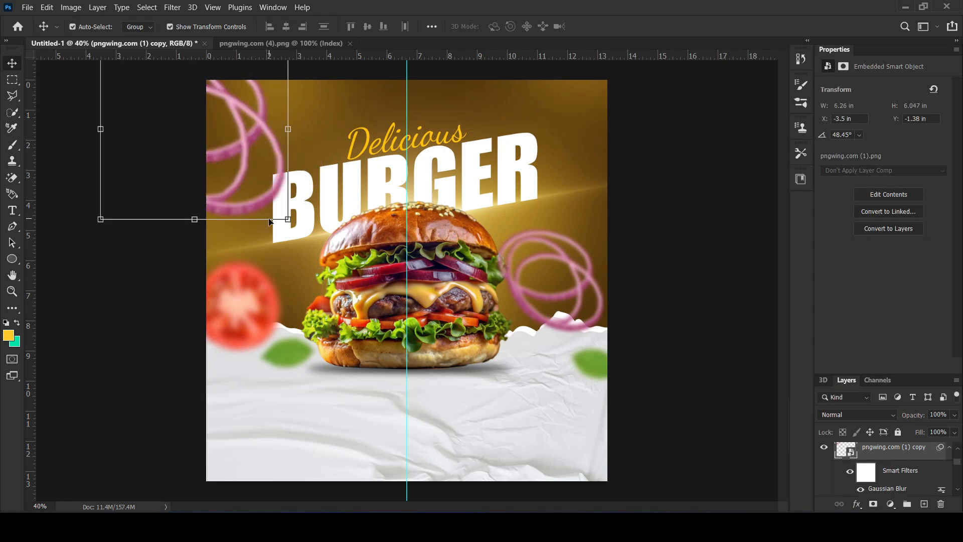
drag(253, 213, 252, 214)
click(655, 233)
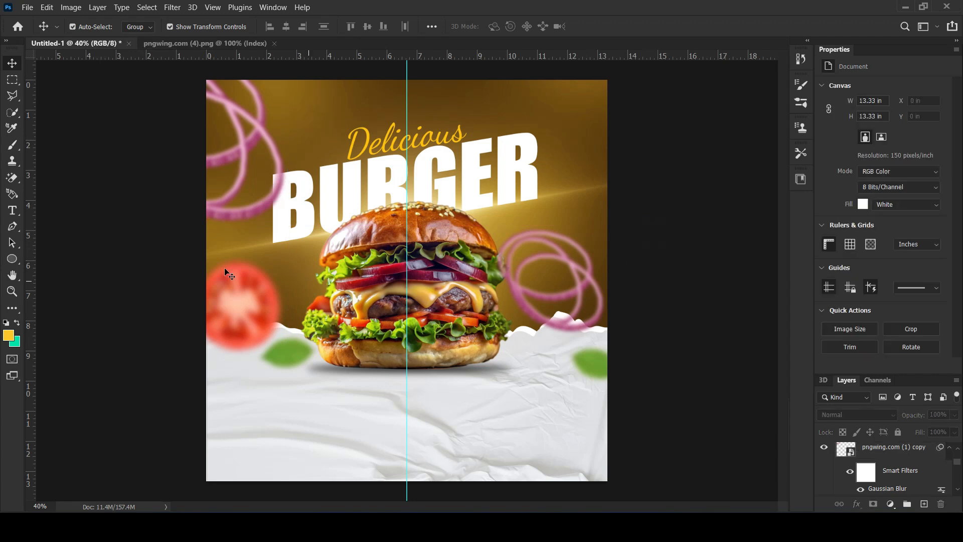
Enlarge the layer list and unlock the Glowing-Lens-Flare layer
click(248, 249)
scroll(851, 464, up, 5)
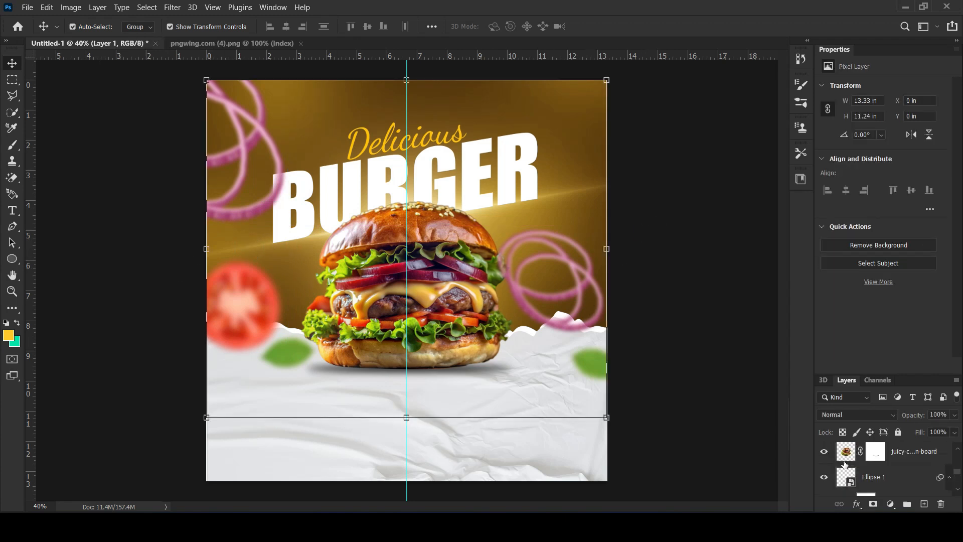
scroll(900, 462, down, 4)
scroll(899, 461, up, 4)
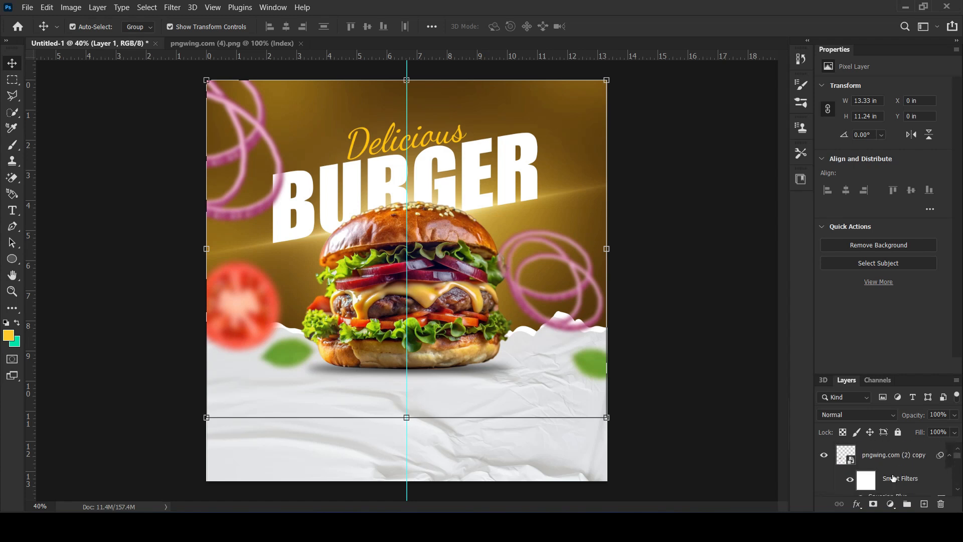
click(885, 454)
scroll(887, 462, down, 4)
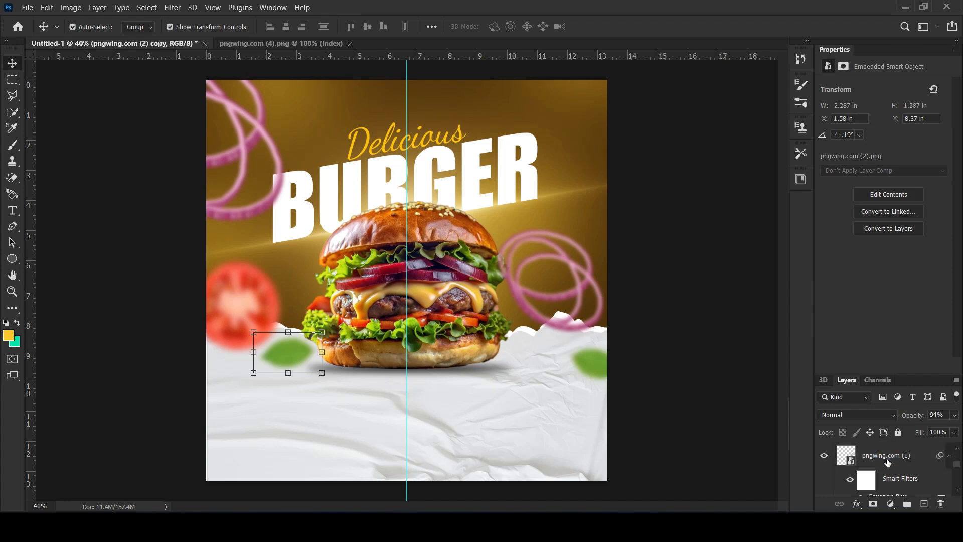
scroll(888, 461, up, 3)
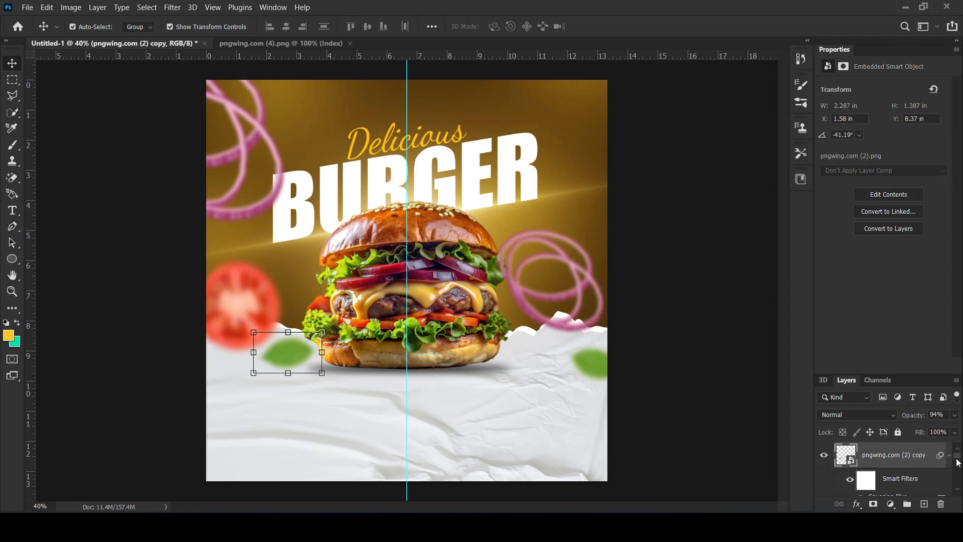
drag(889, 375, 888, 300)
scroll(897, 465, down, 2)
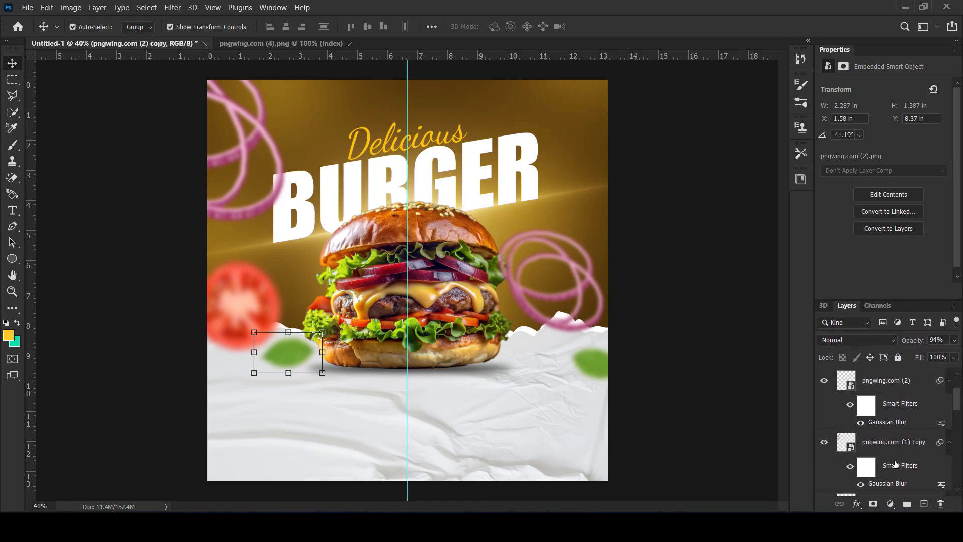
scroll(893, 457, down, 3)
scroll(887, 445, down, 4)
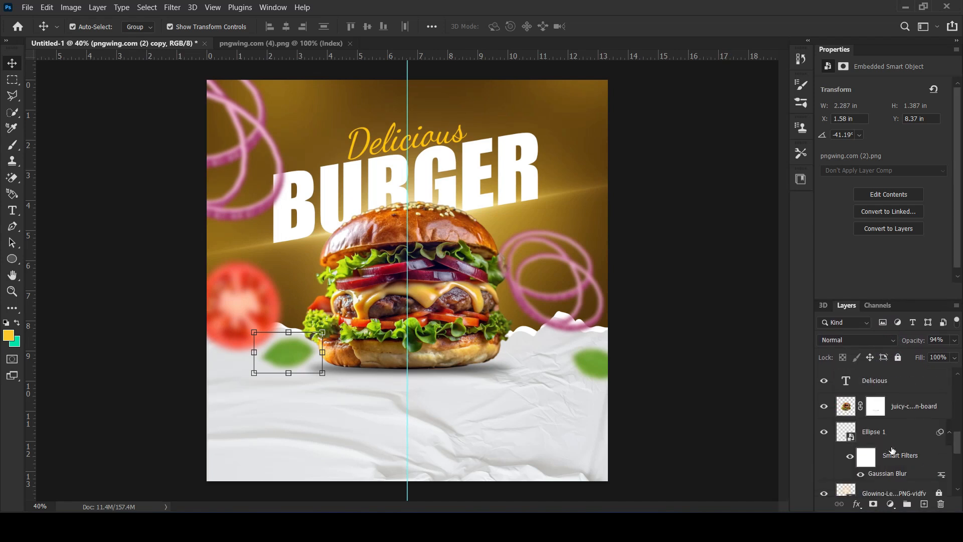
click(937, 433)
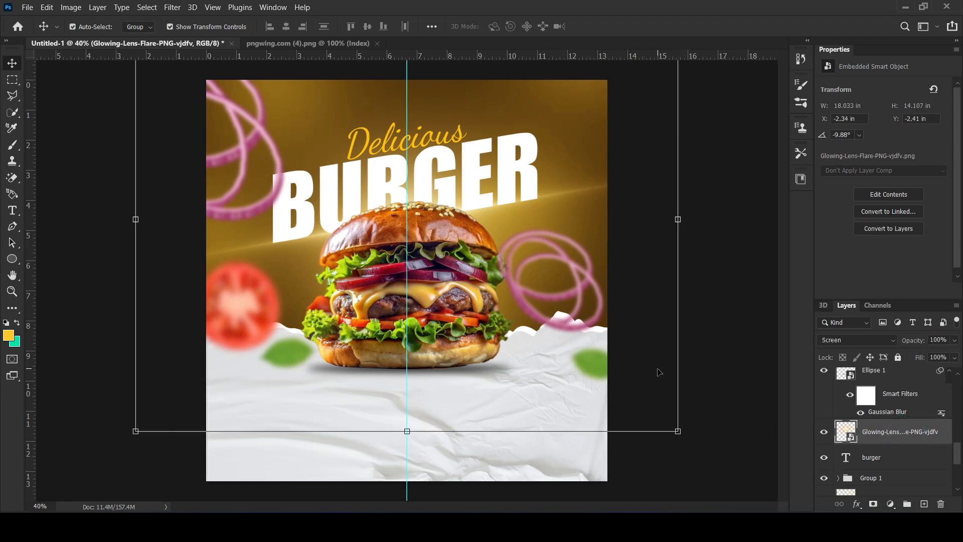
Duplicate the lens flare and reshape the copy to about 12.76 by 22.85 in over the upper-left onion rings
key(ctrl+j)
drag(678, 219, 365, 258)
drag(249, 256, 234, 164)
drag(379, 343, 488, 456)
key(Return)
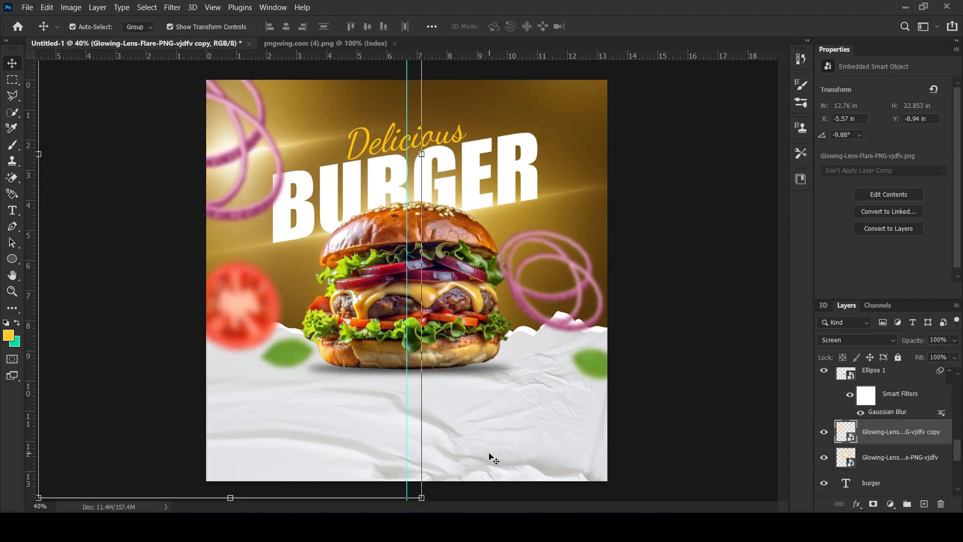
Set the lens flare copy's blend mode to Hard Light and rotate it to about -46°
click(834, 339)
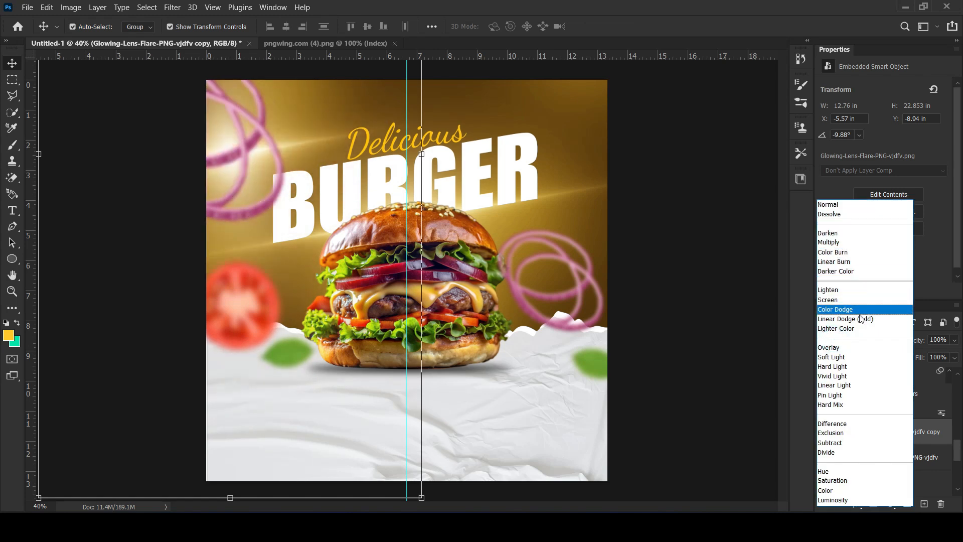
click(858, 369)
drag(430, 501, 487, 263)
key(Return)
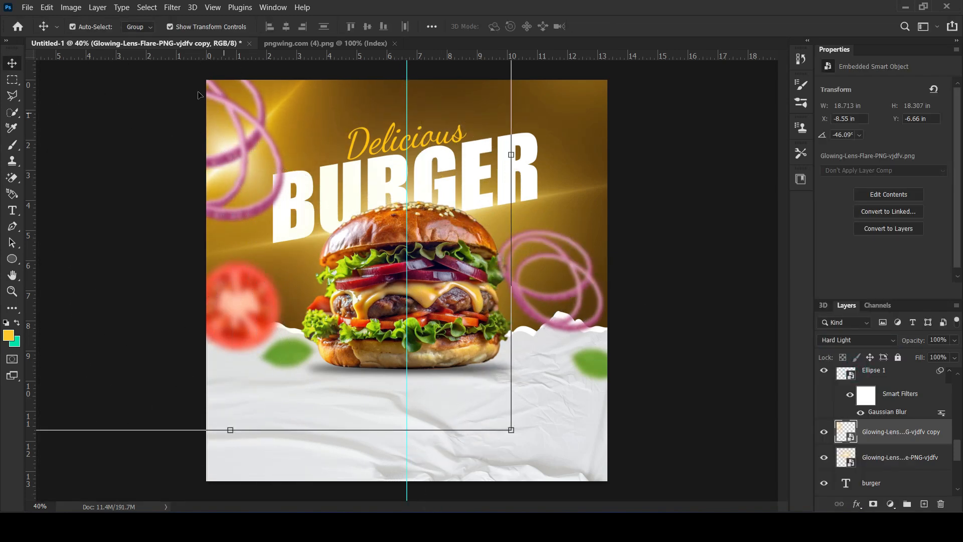
Place a second copy of the rotated flare over the onion rings right of the burger and apply a Gaussian Blur to it
drag(284, 107, 615, 242)
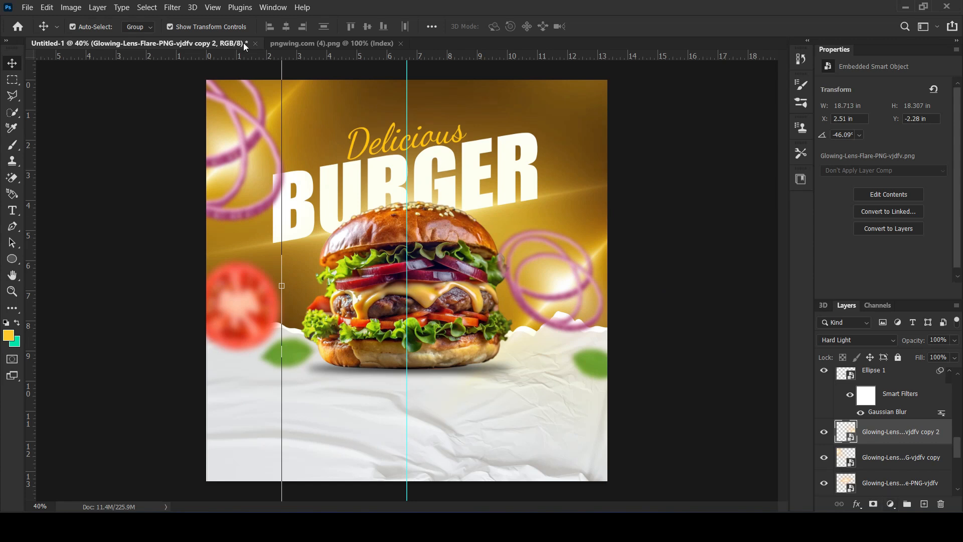
click(172, 7)
mouse_move(201, 157)
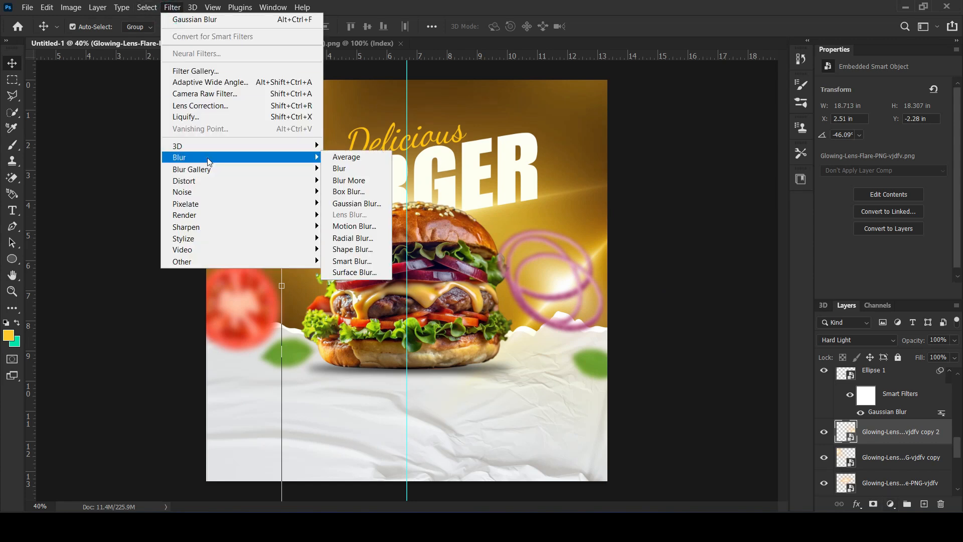
click(369, 206)
drag(701, 332, 716, 335)
click(800, 164)
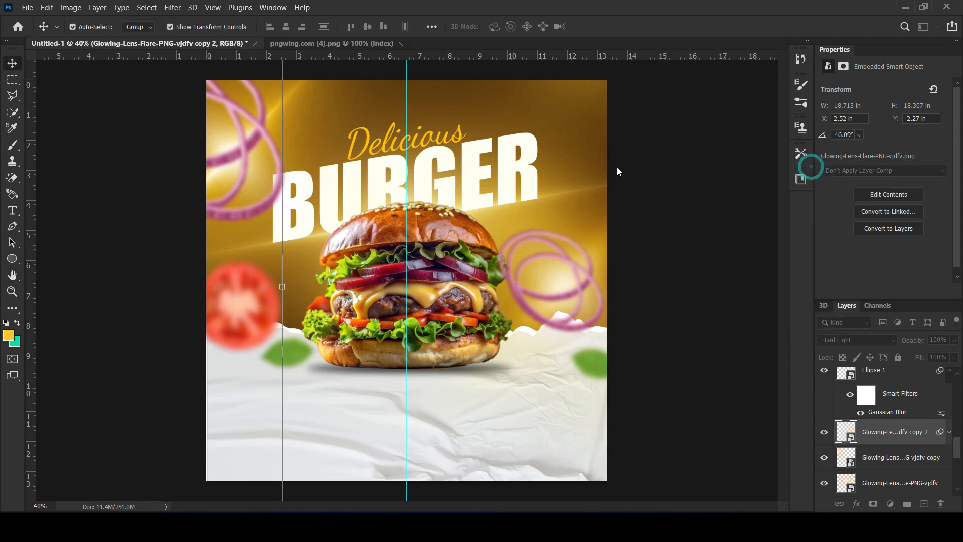
Lock the second flare copy and apply an 18-pixel Gaussian Blur to the flare in the poster's upper-left corner
click(898, 358)
click(283, 101)
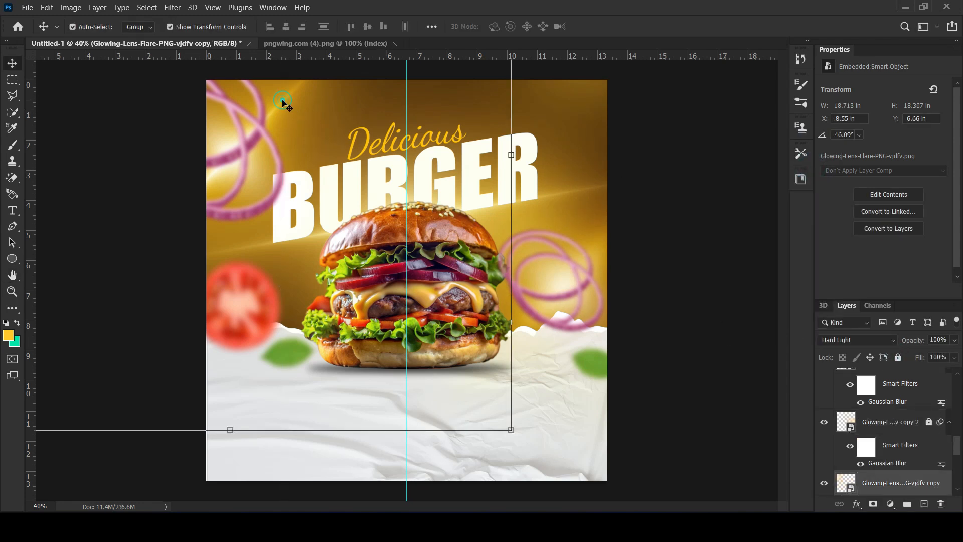
click(172, 7)
mouse_move(232, 154)
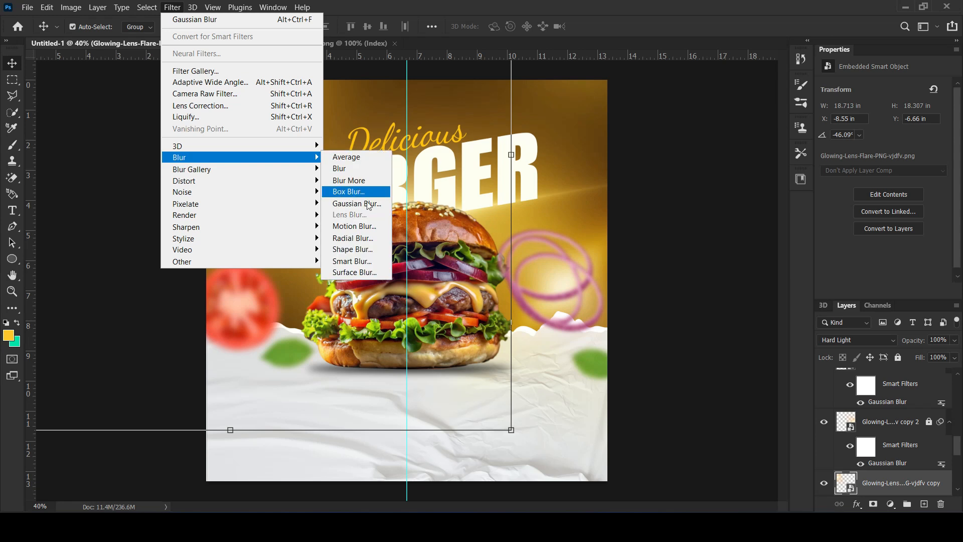
click(352, 201)
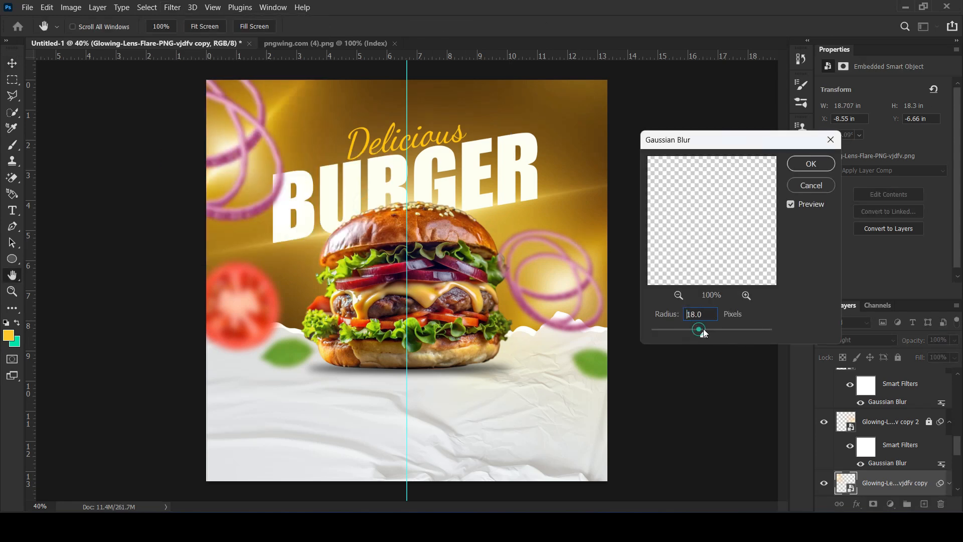
click(811, 164)
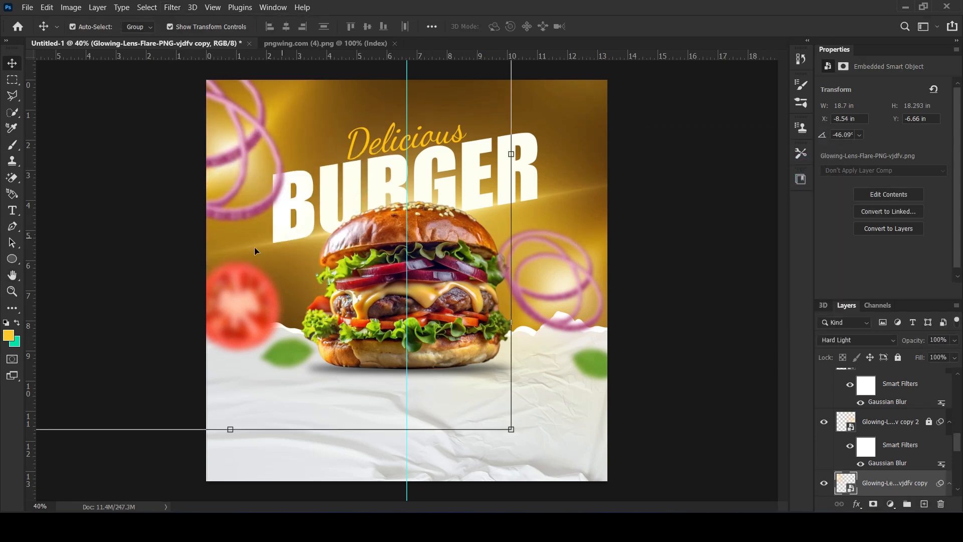
click(729, 223)
Apply a Gaussian Blur to the original wide lens flare behind the title and lock its layer
click(546, 198)
click(172, 8)
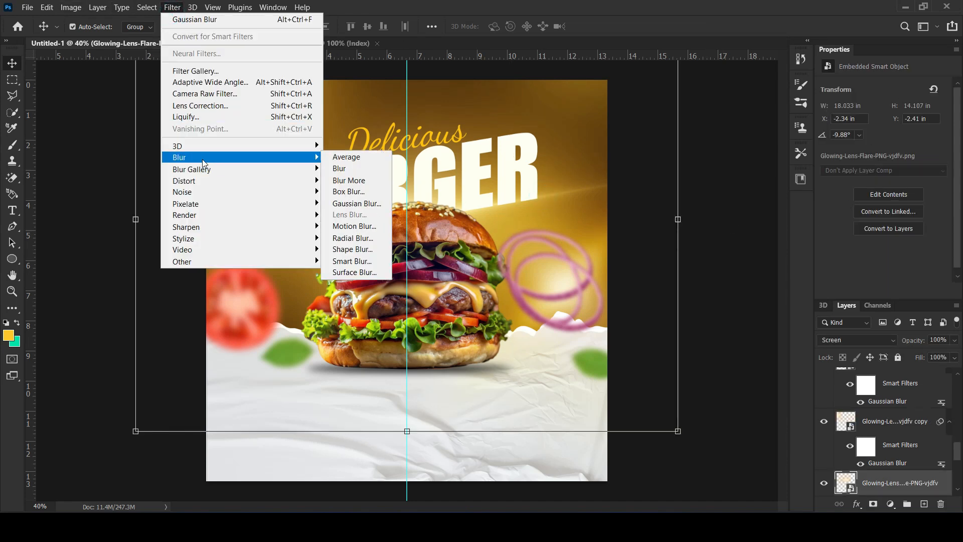
click(351, 203)
click(690, 334)
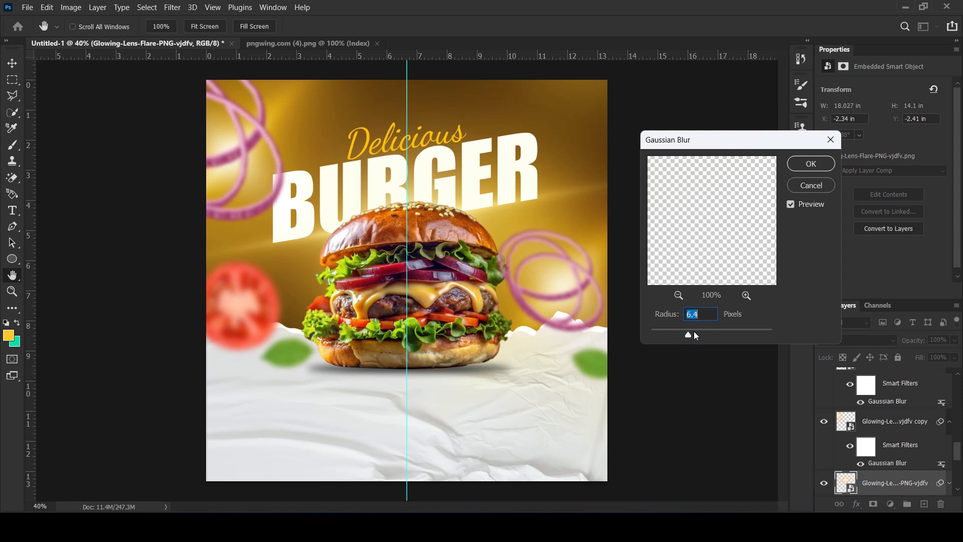
click(807, 166)
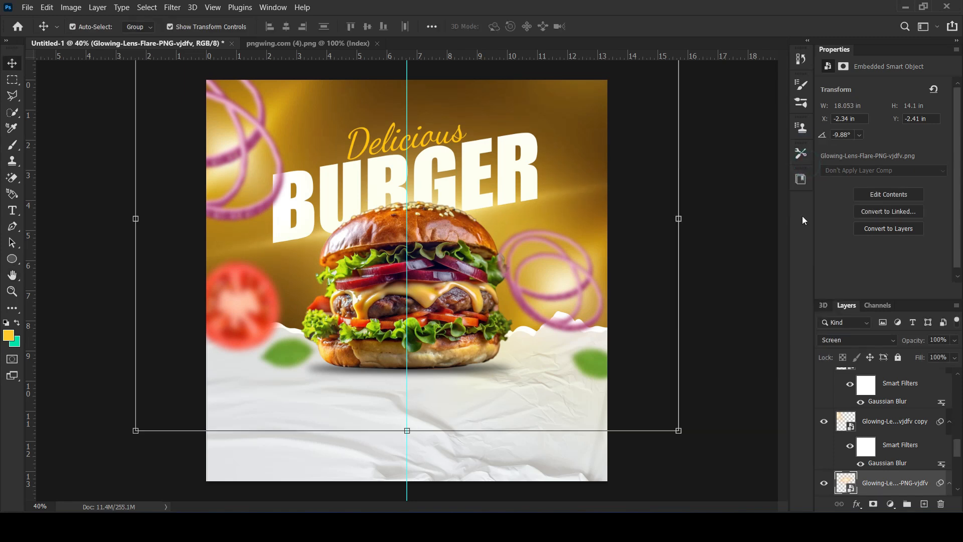
click(899, 357)
Add a new empty layer directly above the burger's shadow ellipse
scroll(884, 484, down, 2)
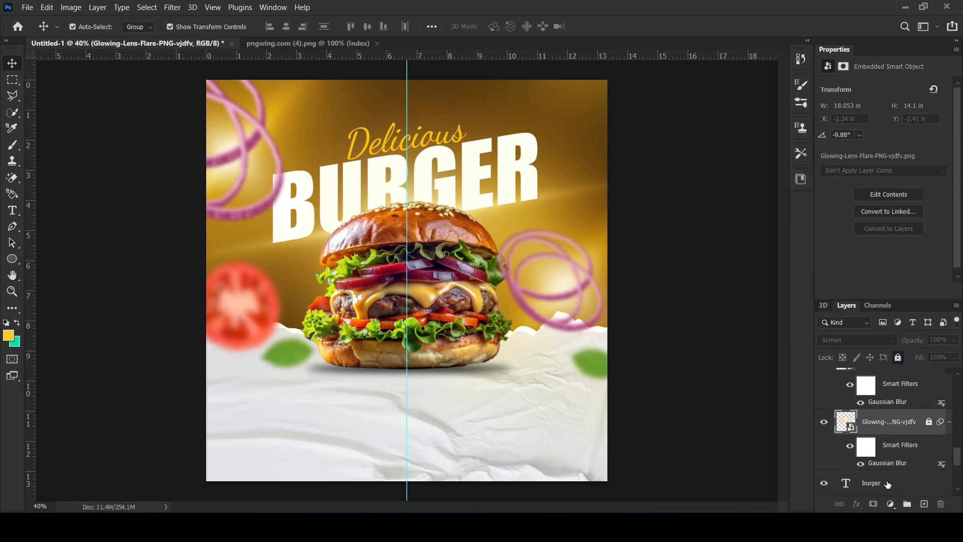
scroll(888, 484, down, 2)
click(884, 441)
scroll(883, 442, down, 3)
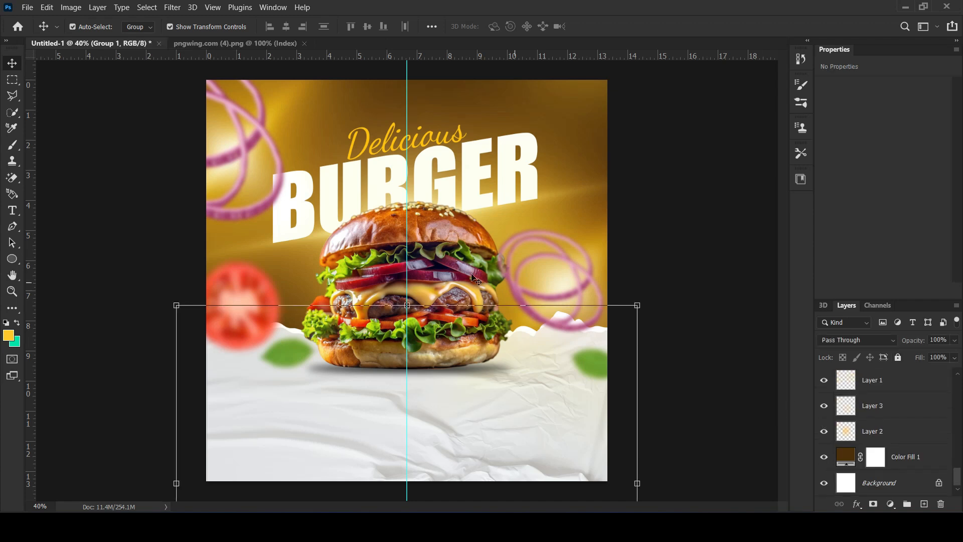
click(475, 280)
click(883, 405)
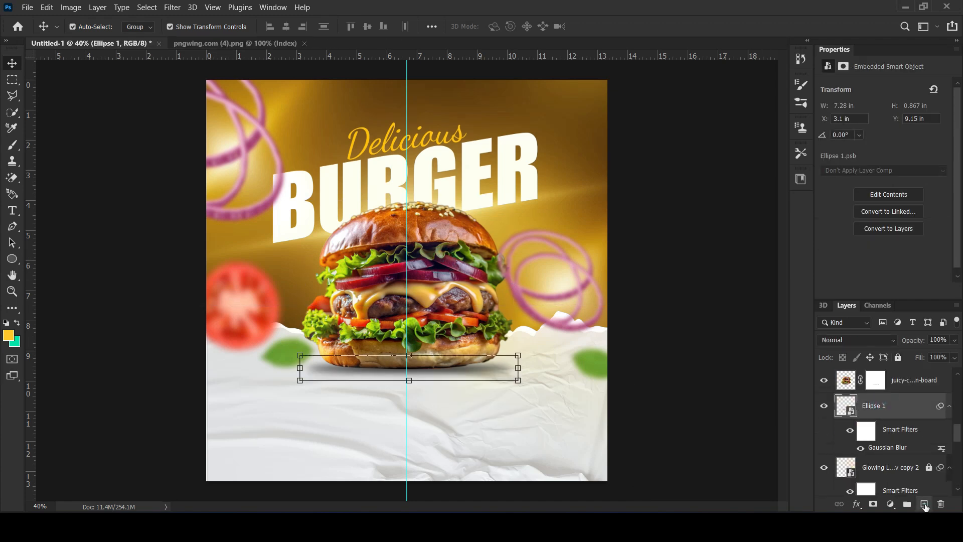
click(925, 505)
Paint a soft white glow behind the burger with a 1400-pixel brush and try the Soft Light blend mode on it
key(b)
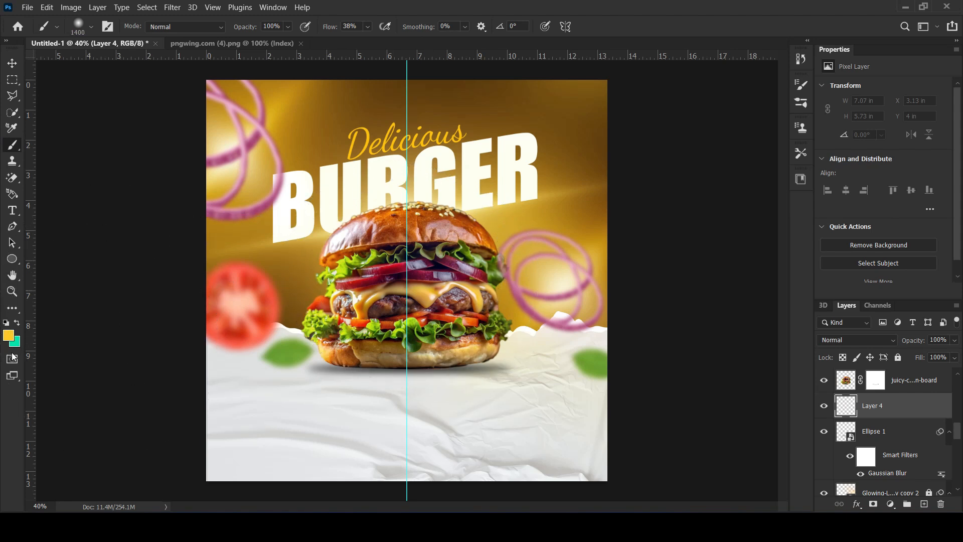
click(9, 335)
drag(691, 247, 621, 100)
click(904, 145)
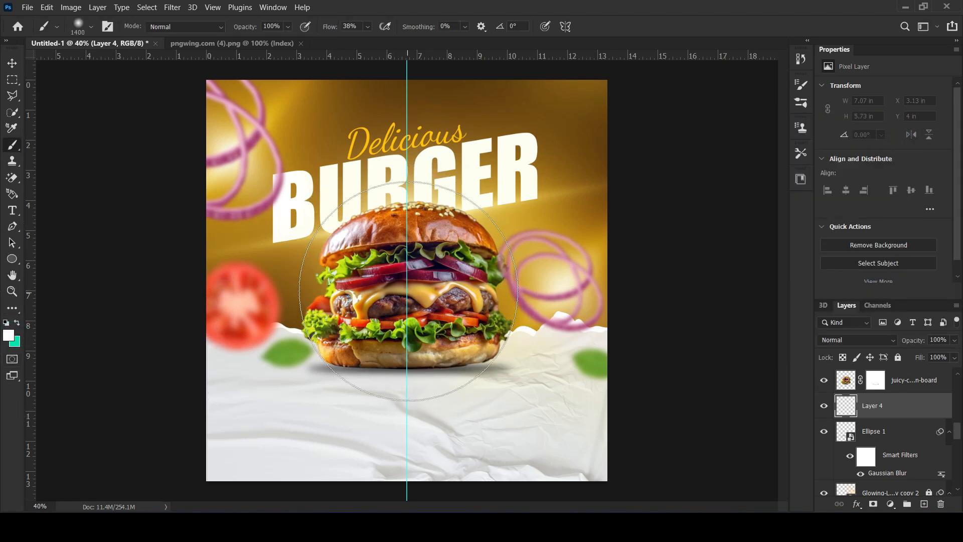
click(407, 292)
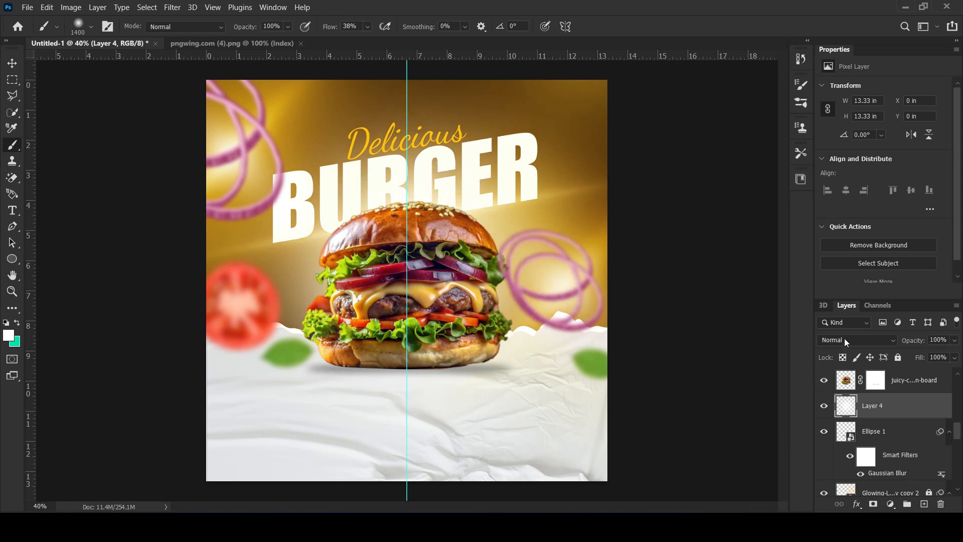
click(846, 342)
click(849, 357)
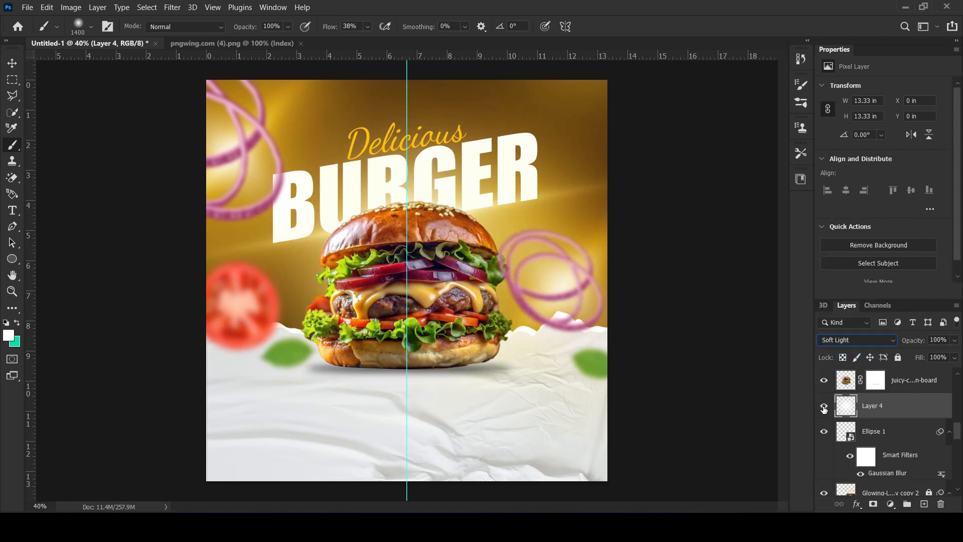
Nudge the BURGER text slightly up and to the right, to about X 2.24 in and Y 1.21 in
click(12, 63)
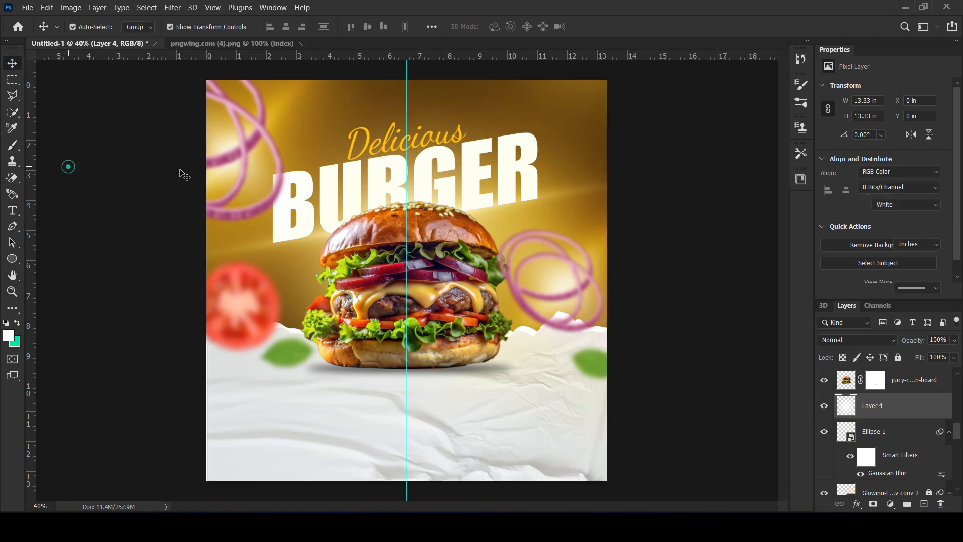
drag(468, 189, 473, 182)
click(685, 248)
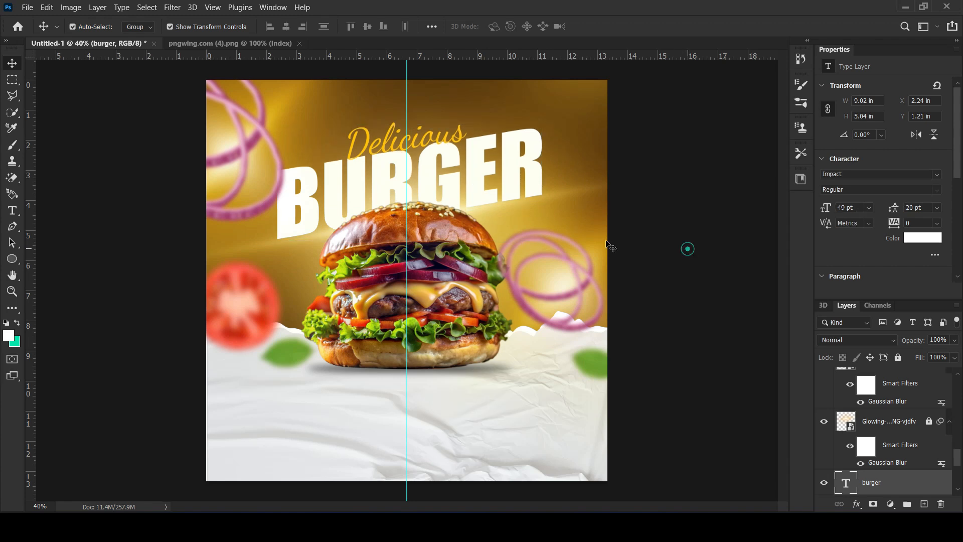
Change the "Delicious" text to the Allison Tessa font and enlarge it to about 105 pt above the BURGER title
click(434, 141)
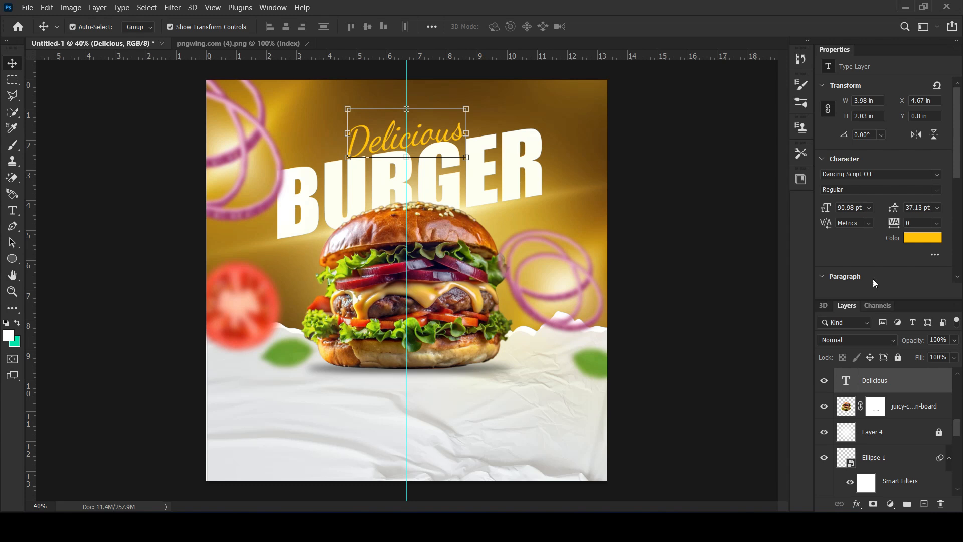
click(937, 175)
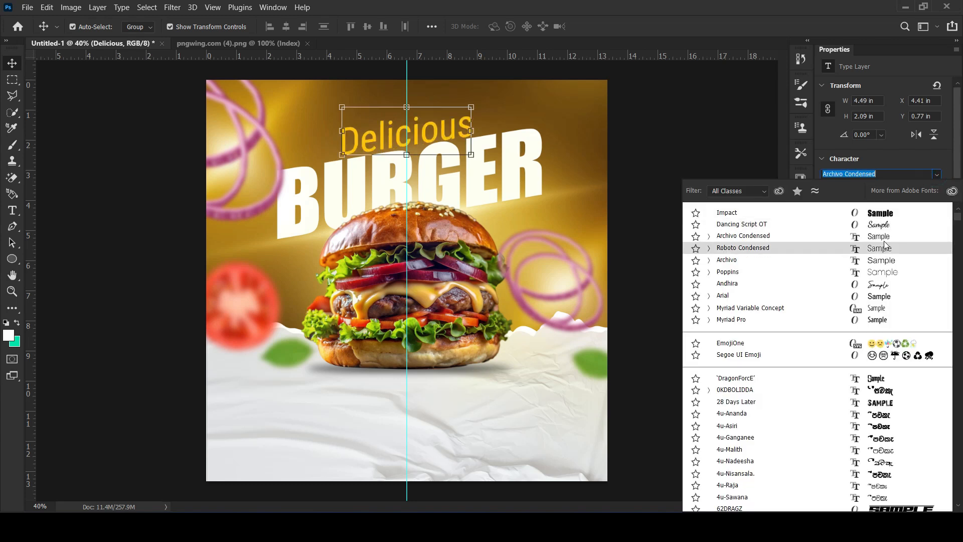
scroll(898, 324, down, 5)
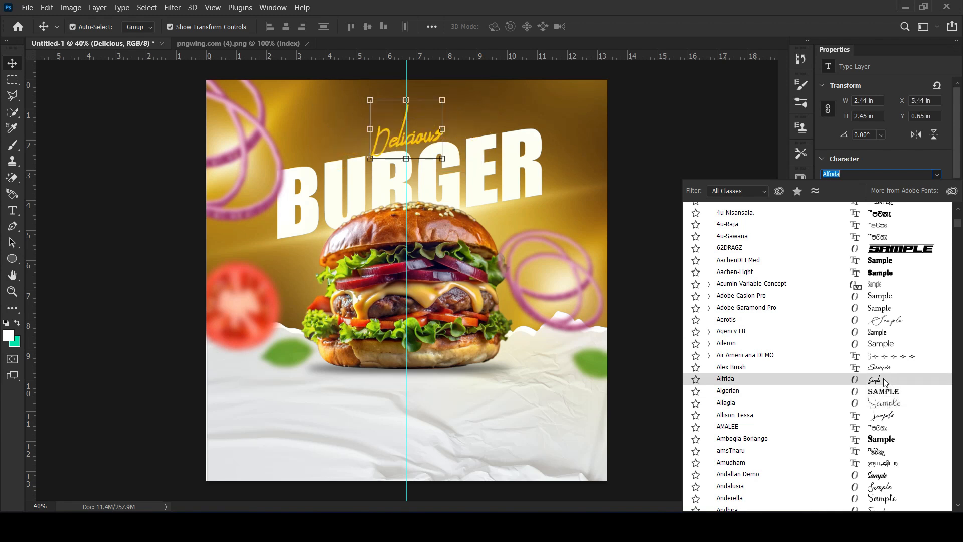
click(875, 419)
drag(337, 178, 315, 227)
key(Return)
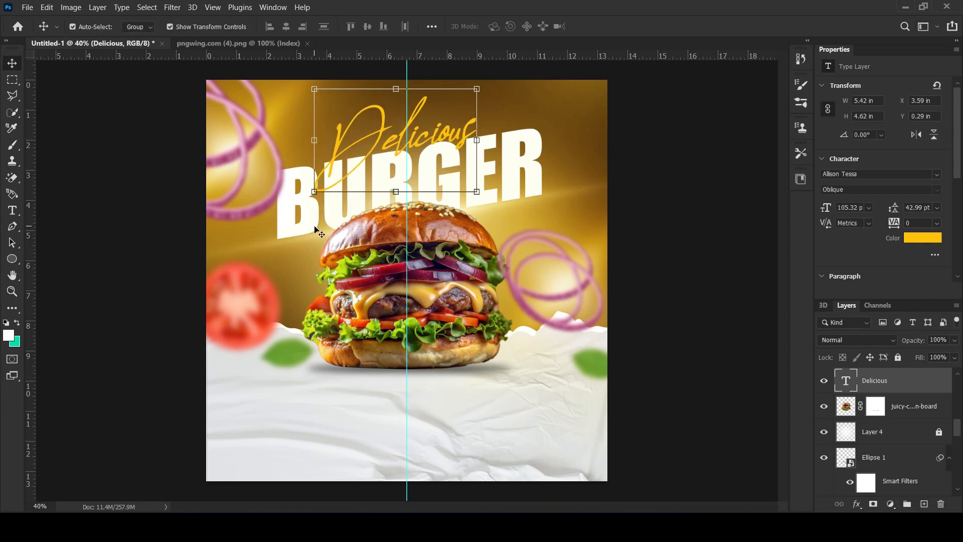
Shift the upper-left onion rings about 0.78 in to the left, partly off the canvas
click(695, 247)
drag(242, 150, 238, 203)
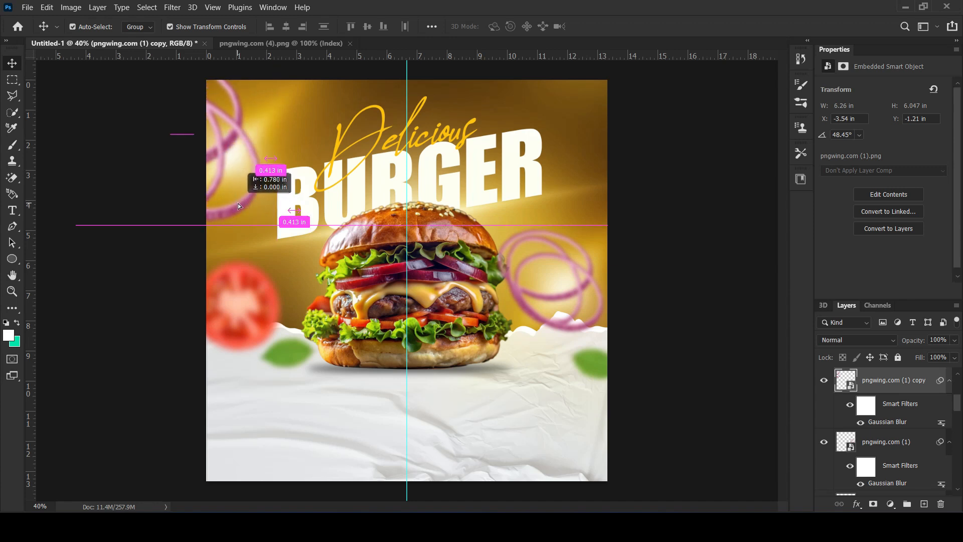
click(738, 266)
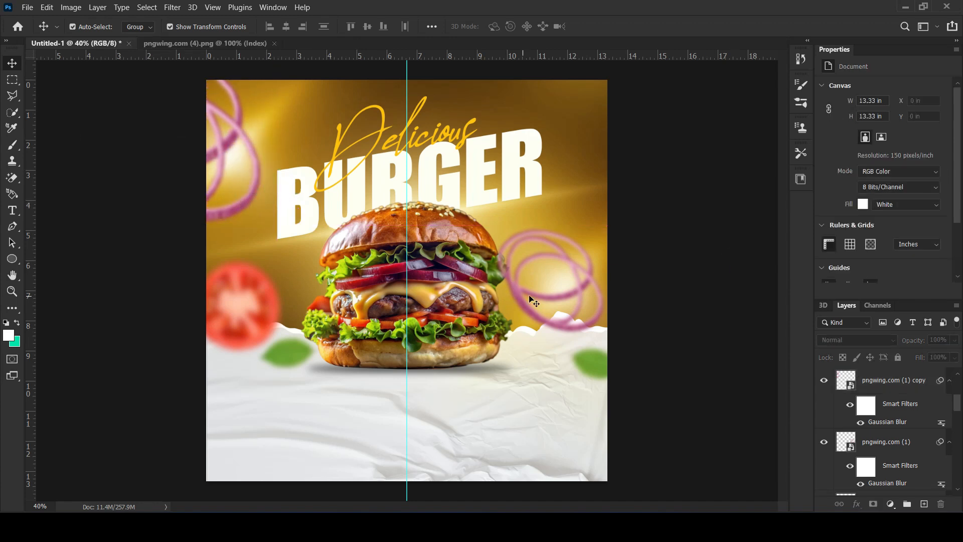
Enlarge the burger and its shadow together to about 106%
click(483, 311)
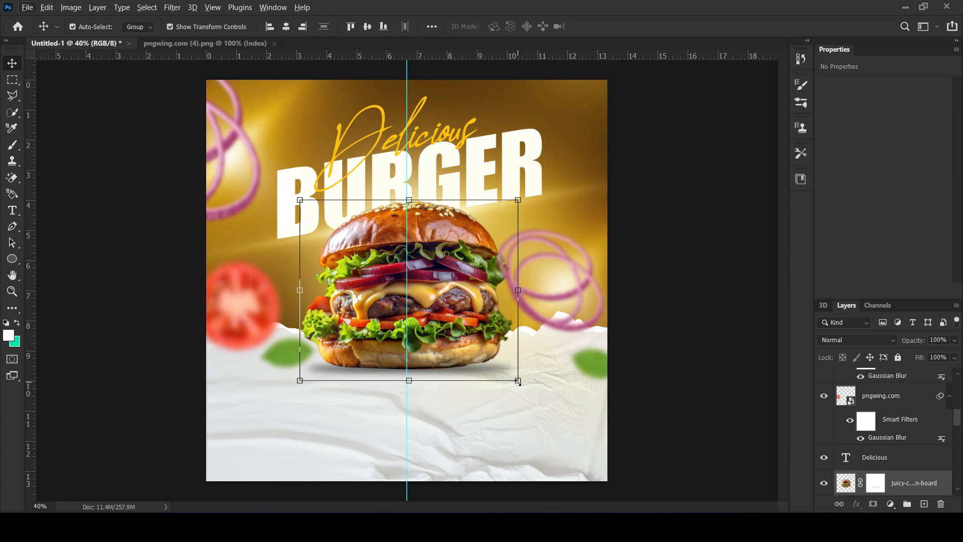
key(v)
click(518, 381)
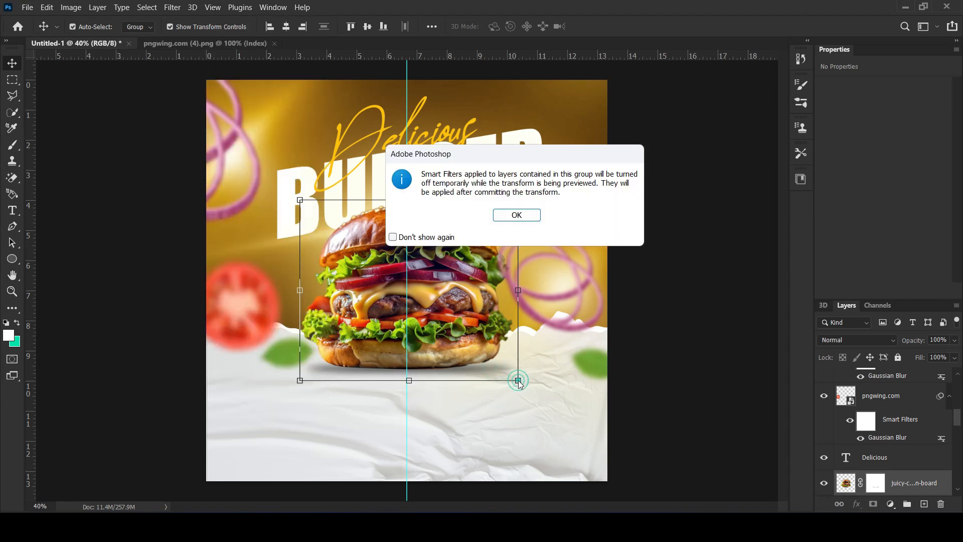
click(517, 217)
drag(518, 380, 525, 385)
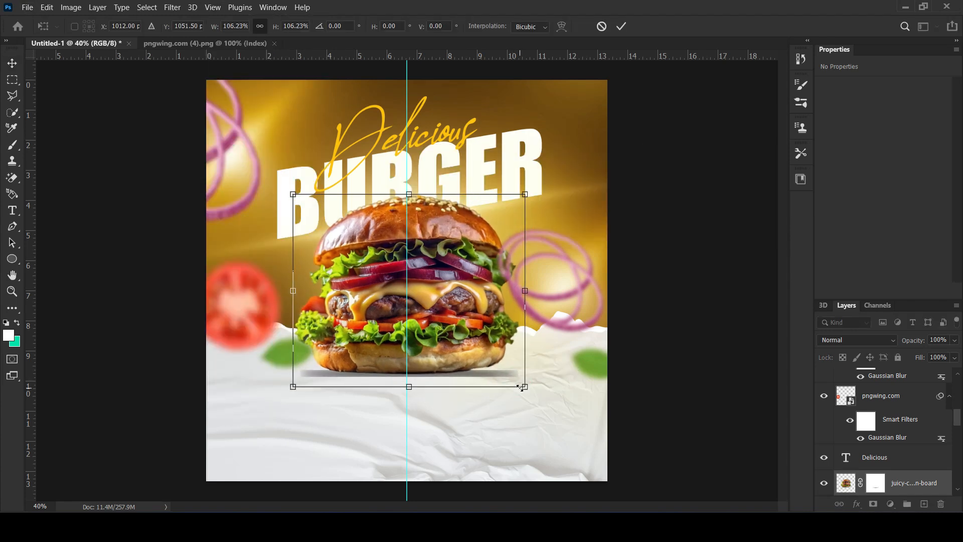
key(Return)
Select the "Delicious" and BURGER texts together and nudge them slightly upward
click(715, 231)
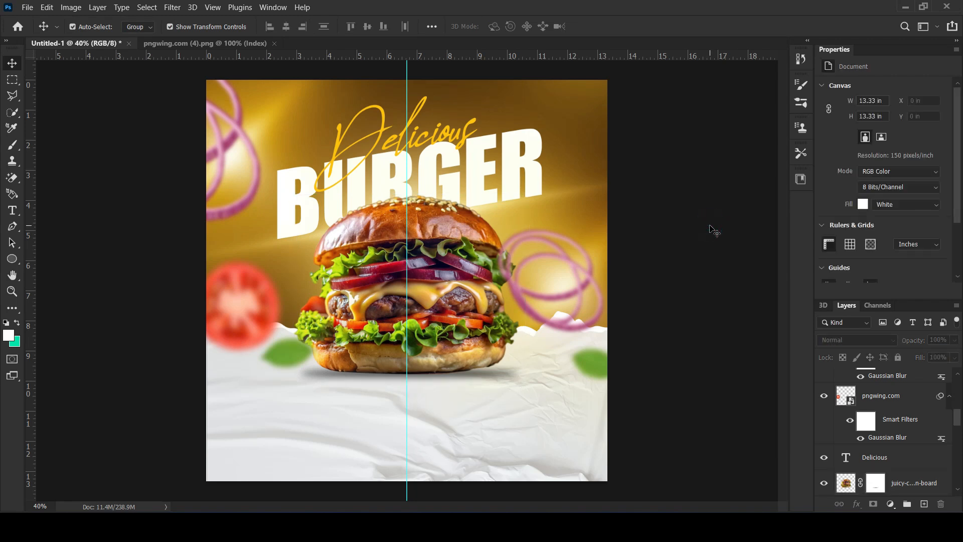
click(514, 170)
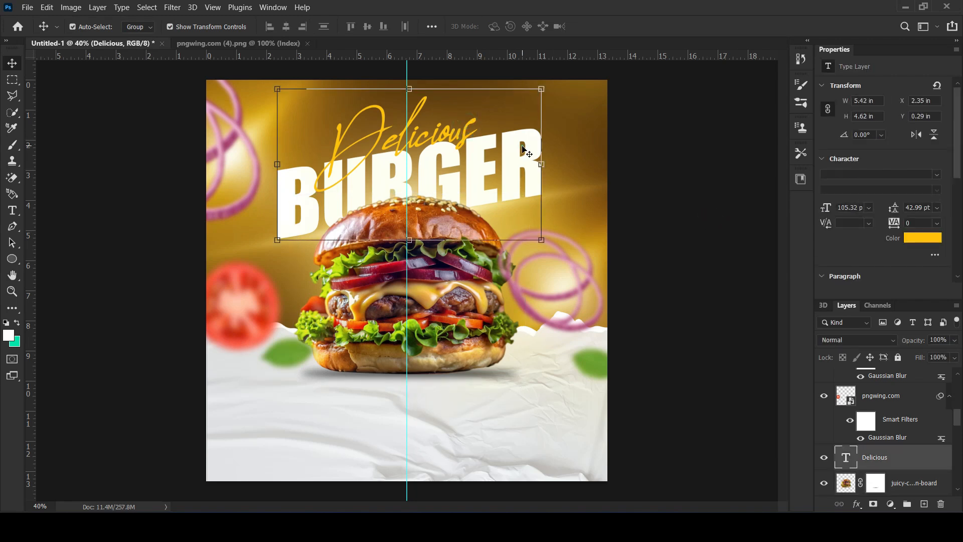
click(681, 234)
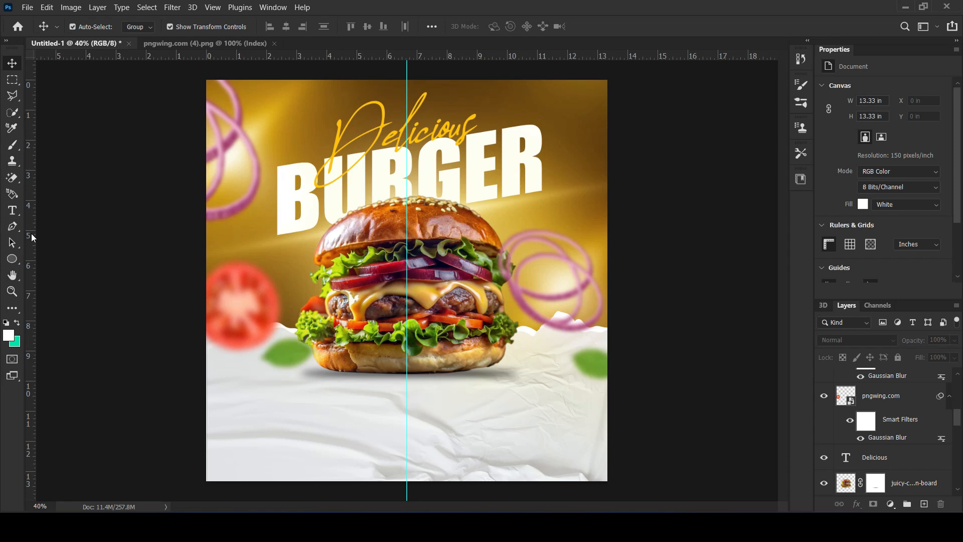
Draw a circle about 315 px in diameter over the burger's left edge
click(12, 258)
drag(279, 272, 343, 350)
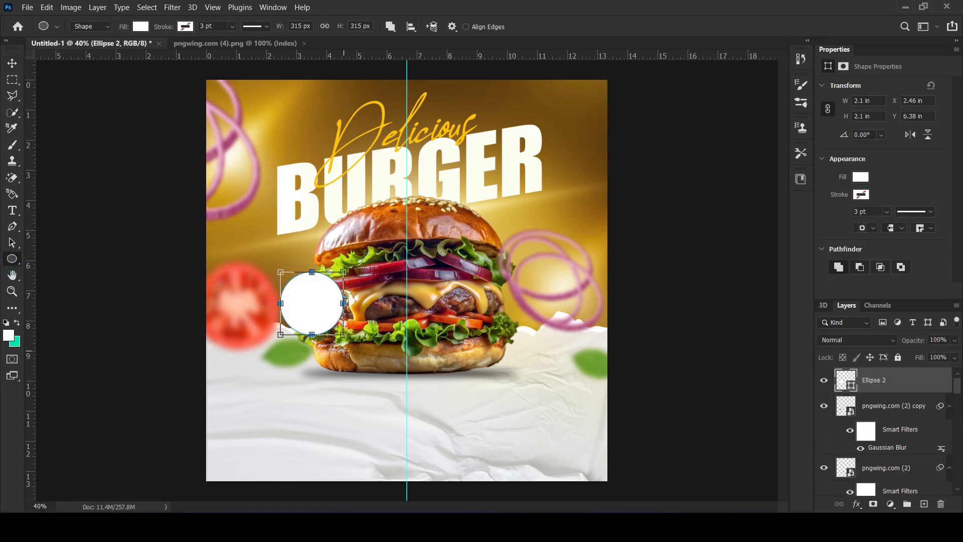
Fill the new circle with a dark green
click(140, 26)
click(218, 50)
click(798, 261)
mouse_move(771, 210)
mouse_down()
mouse_move(788, 233)
mouse_move(786, 259)
mouse_move(789, 241)
mouse_move(803, 267)
mouse_up()
click(804, 269)
drag(780, 266, 732, 259)
click(885, 148)
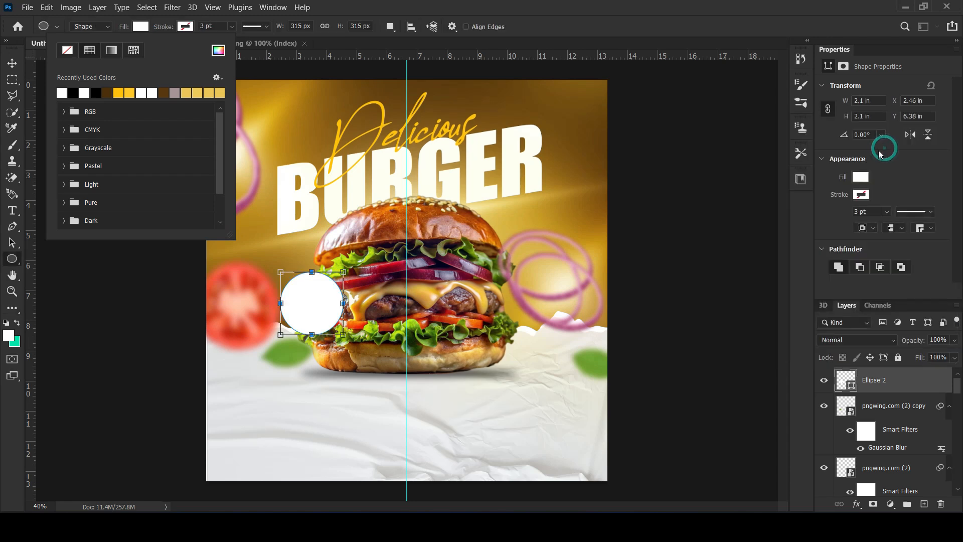
click(448, 15)
Move the circle to about X 1.94 in and Y 6.87 in and give it a white outline
click(13, 62)
drag(324, 304, 303, 325)
ctrl+click(878, 379)
click(878, 379)
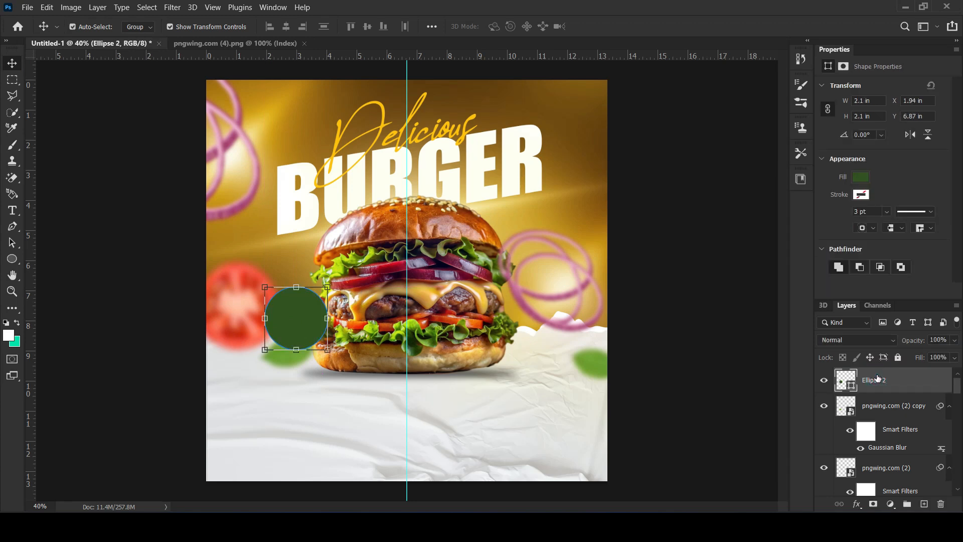
click(862, 196)
click(790, 261)
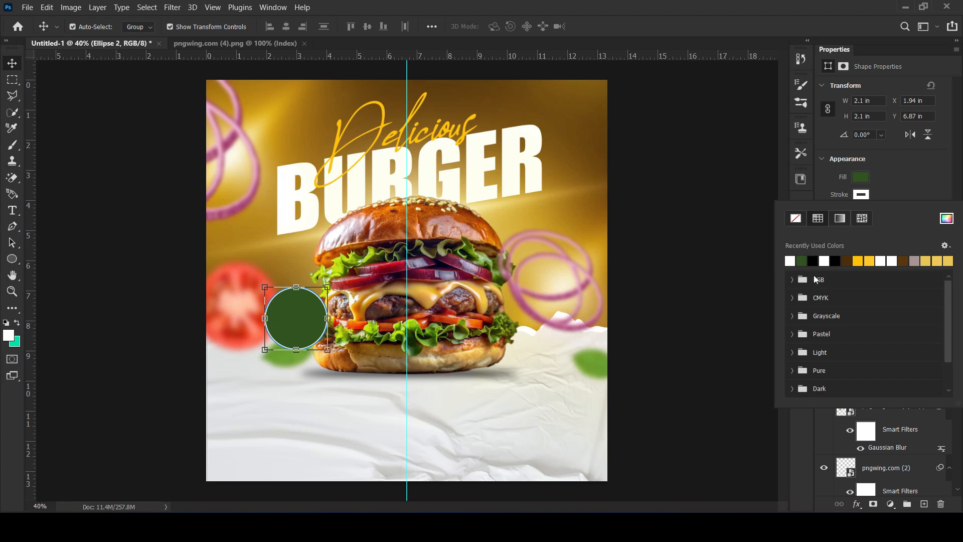
click(901, 179)
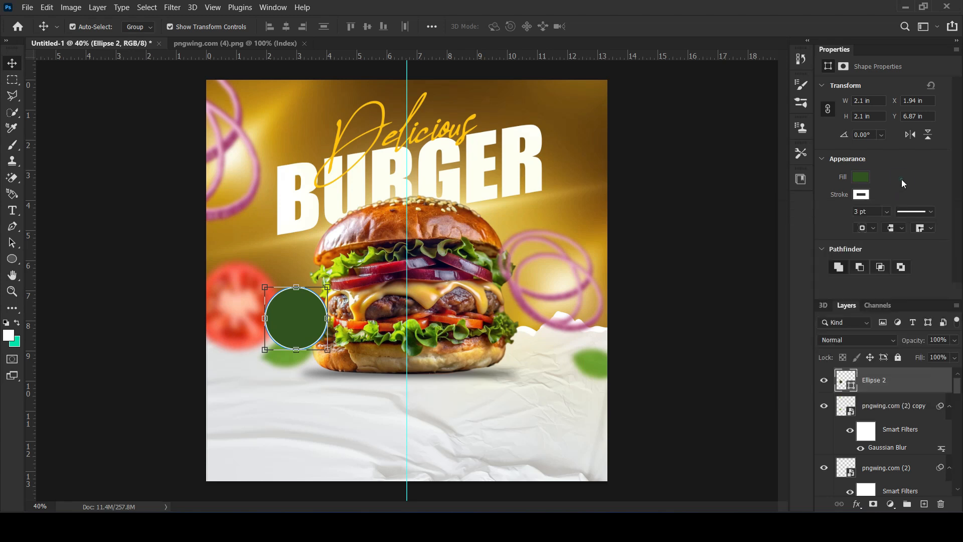
Change the circle's fill to a brighter medium green
click(860, 177)
click(947, 202)
click(803, 258)
mouse_move(742, 216)
mouse_down()
mouse_move(715, 176)
mouse_move(716, 238)
mouse_up()
click(907, 147)
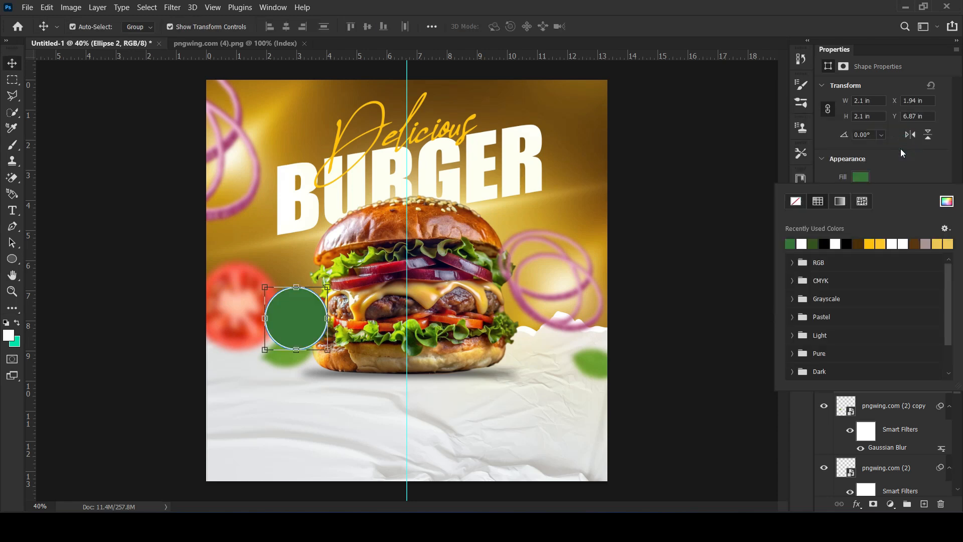
Move the circle to about X 2.35 in and Y 7.13 in and fill it with red
drag(318, 307, 331, 315)
click(860, 177)
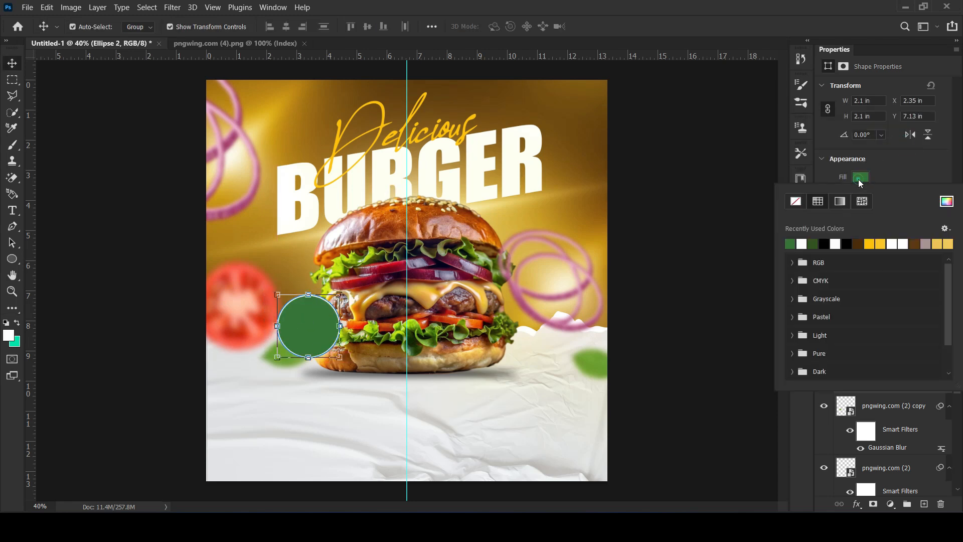
click(947, 202)
mouse_move(809, 255)
mouse_down()
mouse_move(803, 150)
mouse_move(747, 198)
mouse_up()
click(914, 147)
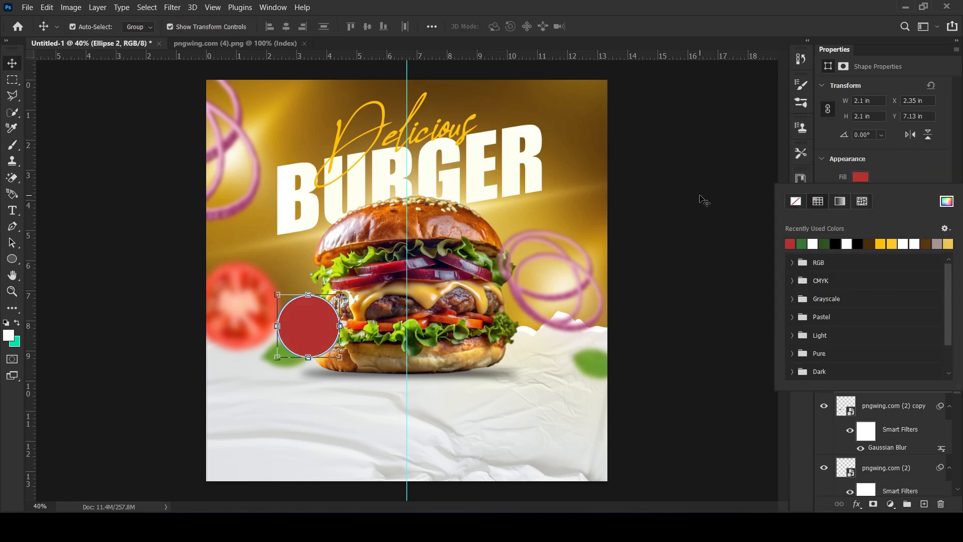
Add the price text "6.99$" on the poster in white Oswald Medium
click(13, 210)
click(252, 251)
text(5.99$)
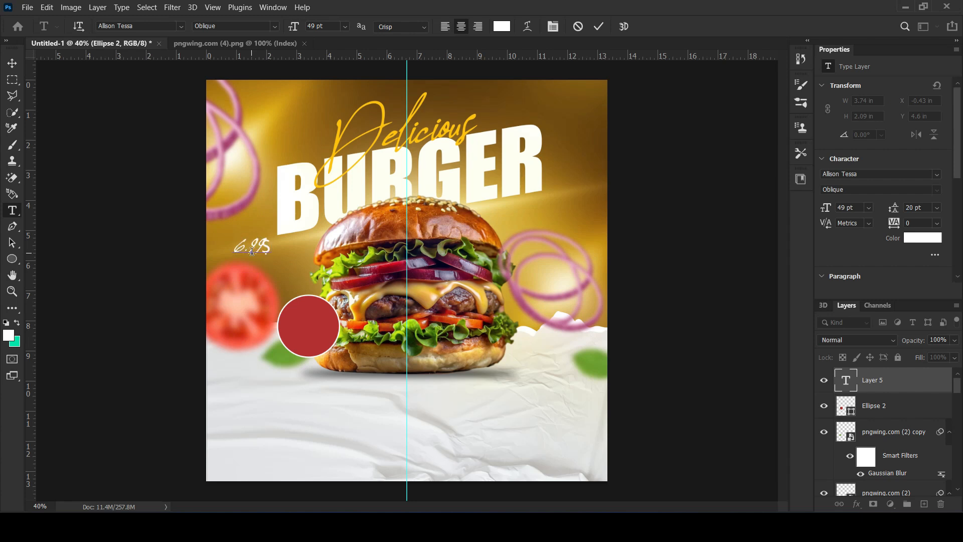
key(ctrl+a)
click(880, 171)
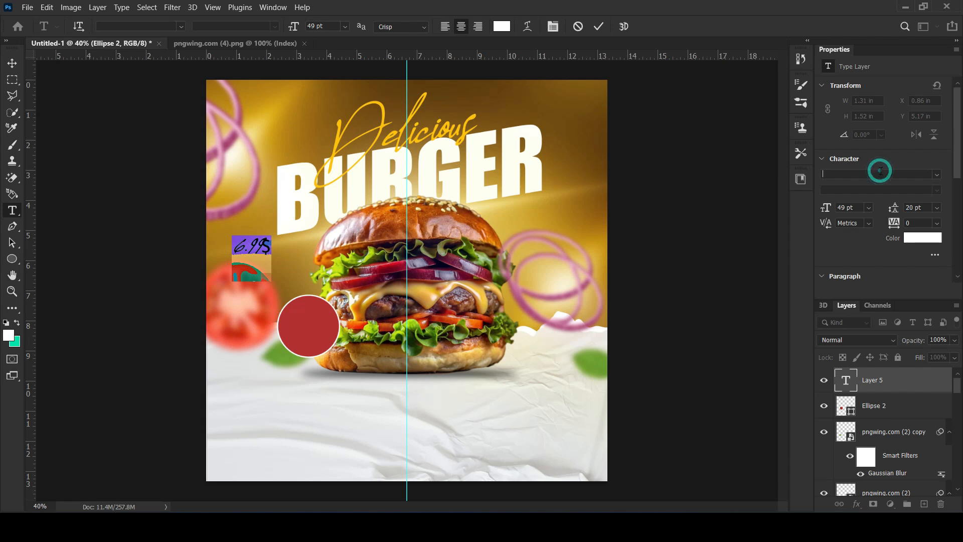
text(Oswald)
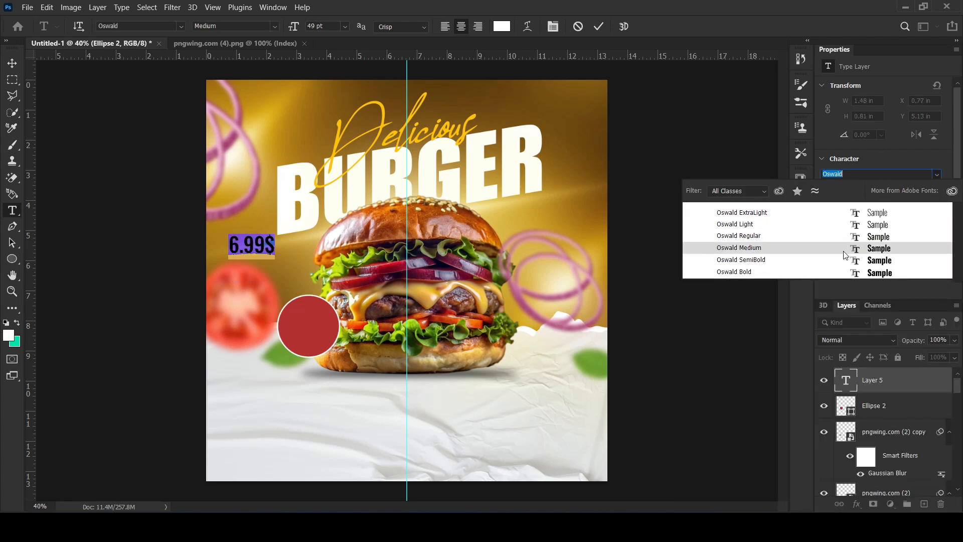
click(867, 249)
key(ctrl+Return)
Place the price inside the red circle, scale it to about 50 pt and rotate it about 19°
key(v)
drag(253, 245, 319, 331)
key(Return)
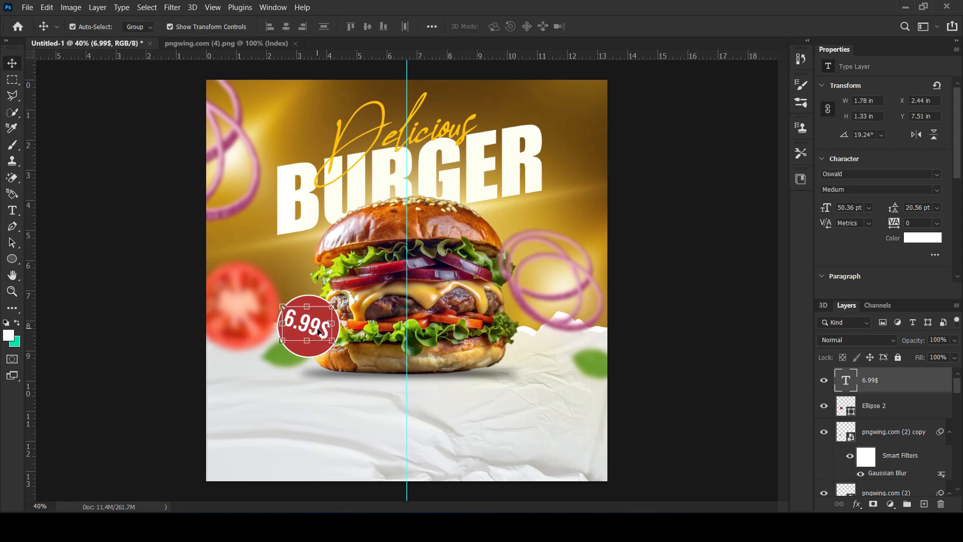
click(747, 317)
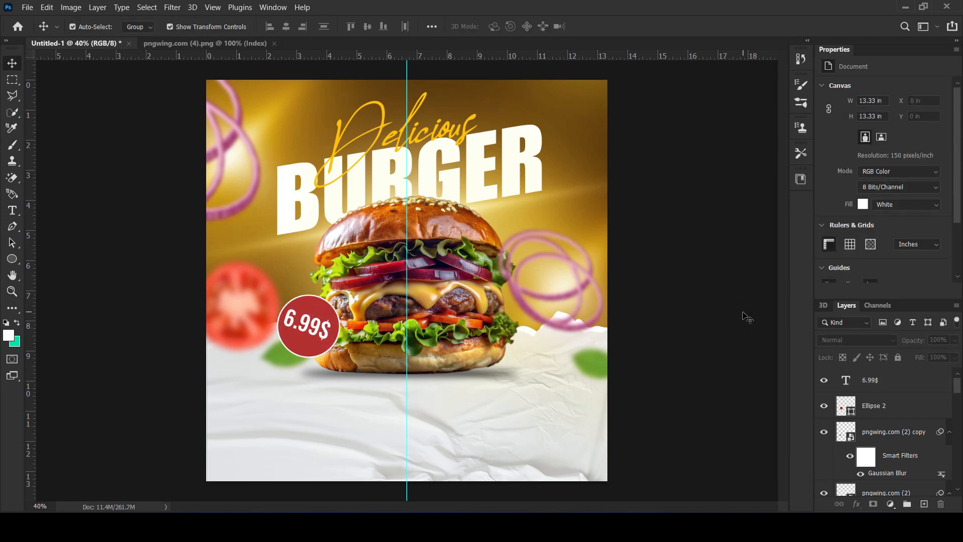
Tilt the burger very slightly clockwise and nudge it up on the white paper
click(438, 344)
drag(532, 383, 535, 389)
key(Return)
click(638, 362)
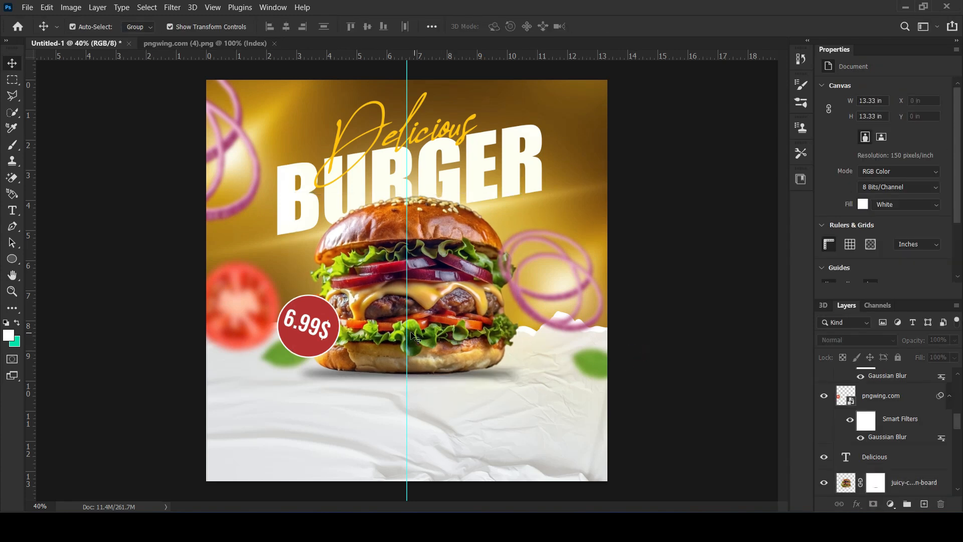
click(411, 334)
click(672, 354)
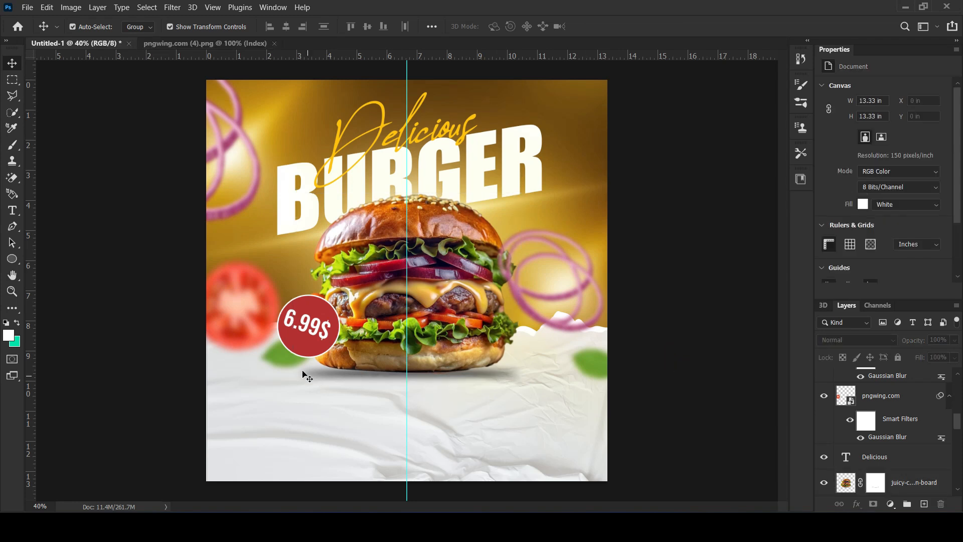
Rotate the price badge counterclockwise so "6.99$" slants upward, and center the text in the red circle
click(315, 352)
key(ctrl+t)
drag(348, 366, 360, 331)
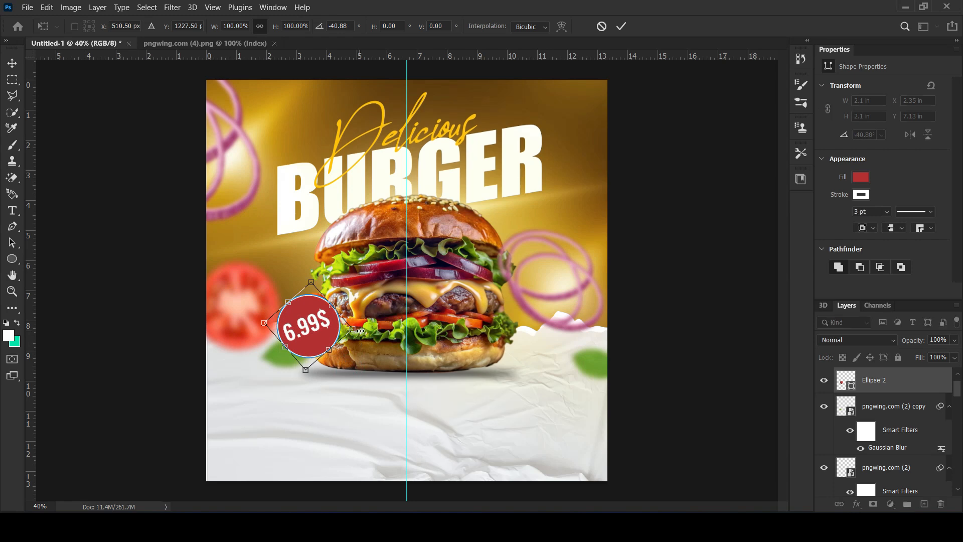
key(Return)
click(738, 334)
click(299, 324)
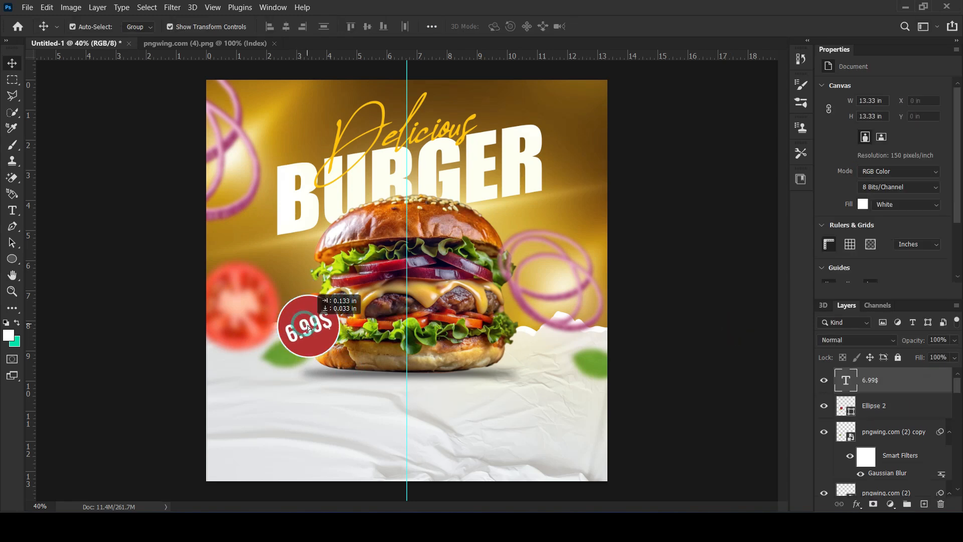
click(728, 317)
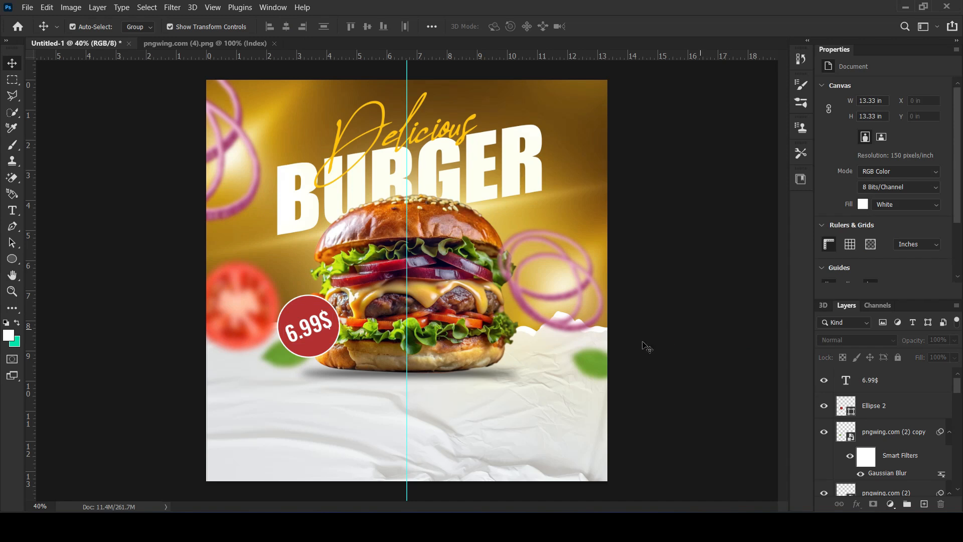
Duplicate the blurred leaf onto the paper's lower left edge at about X -0.26 in, Y 10.42 in, rotated about 116°
click(586, 361)
drag(586, 360, 309, 450)
key(ctrl+t)
click(517, 213)
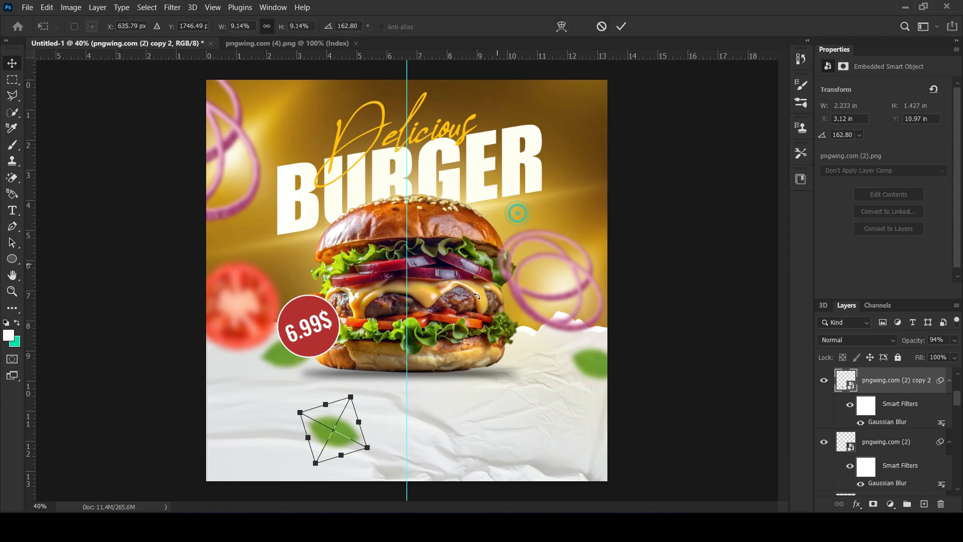
drag(294, 406, 238, 420)
key(Return)
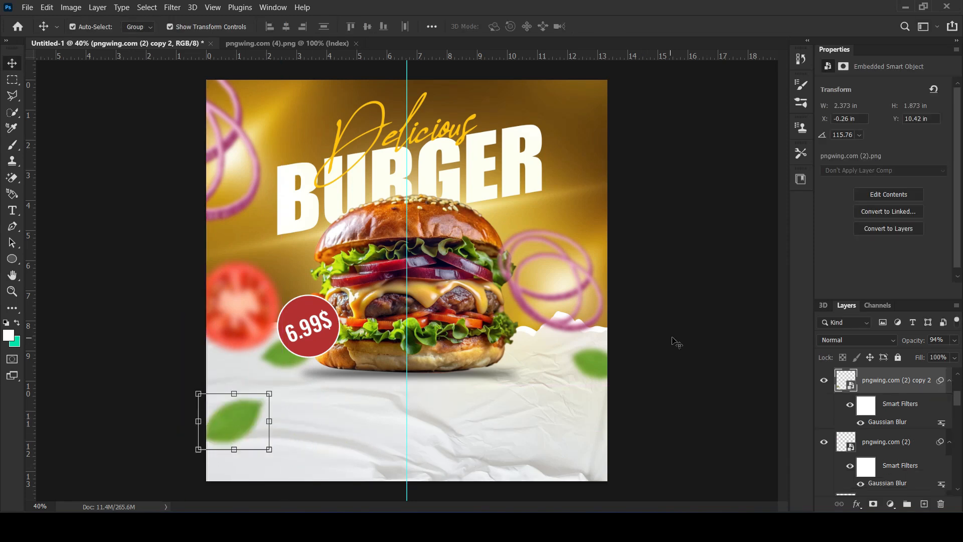
Set the duplicated leaf's blend mode to Multiply
click(856, 340)
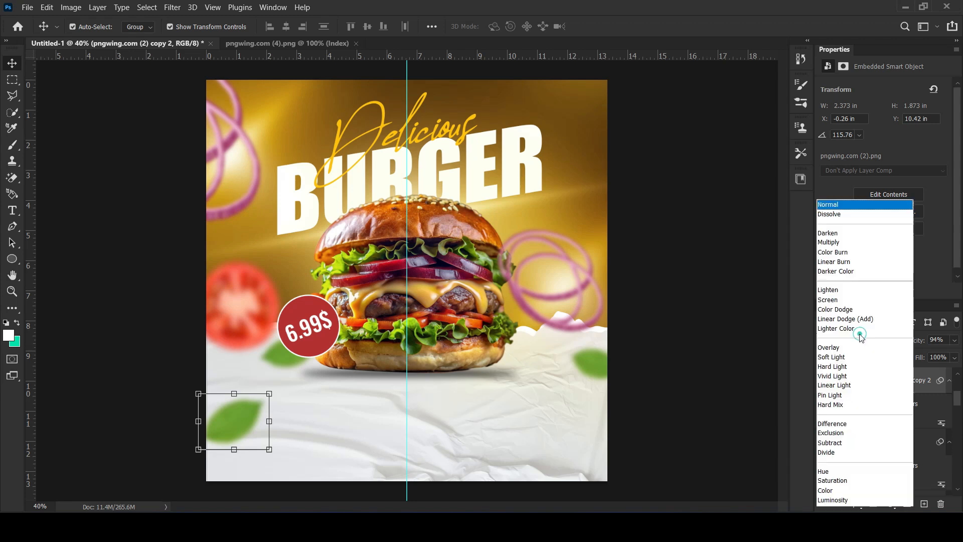
click(851, 243)
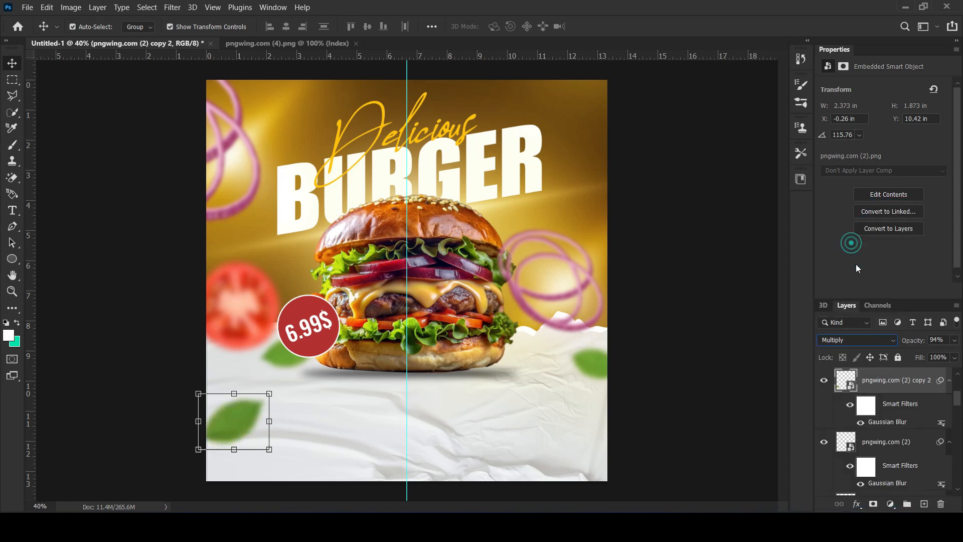
click(751, 257)
Hide the blurred leaf just below the price badge
click(287, 361)
key(ctrl+comma)
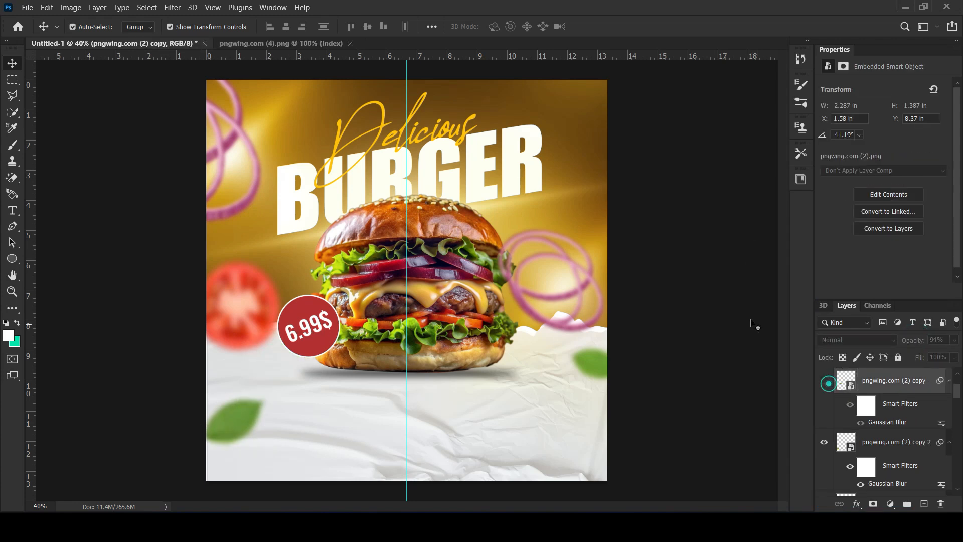
click(751, 322)
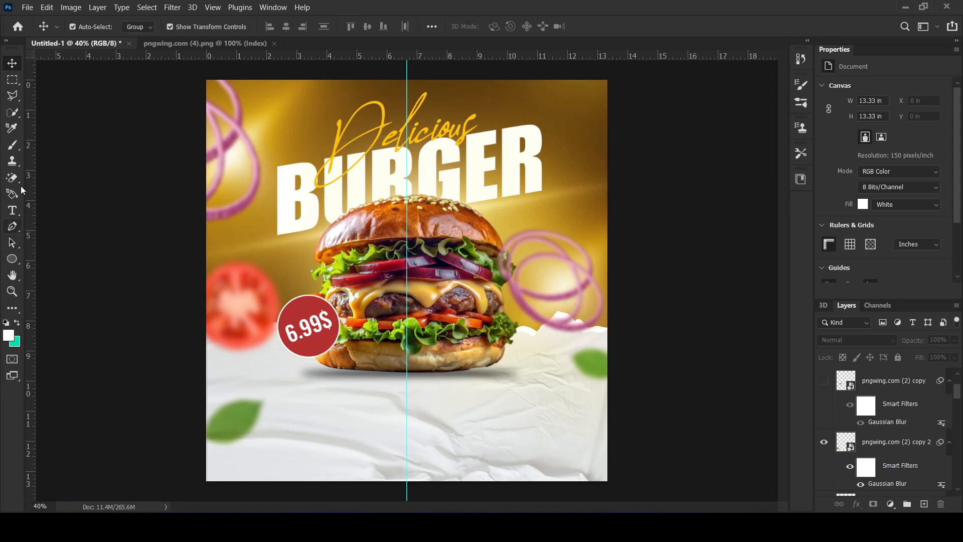
Draw a rounded rectangle about 2.73 by 0.86 in on the paper below the burger
click(12, 258)
click(60, 255)
drag(325, 413, 404, 437)
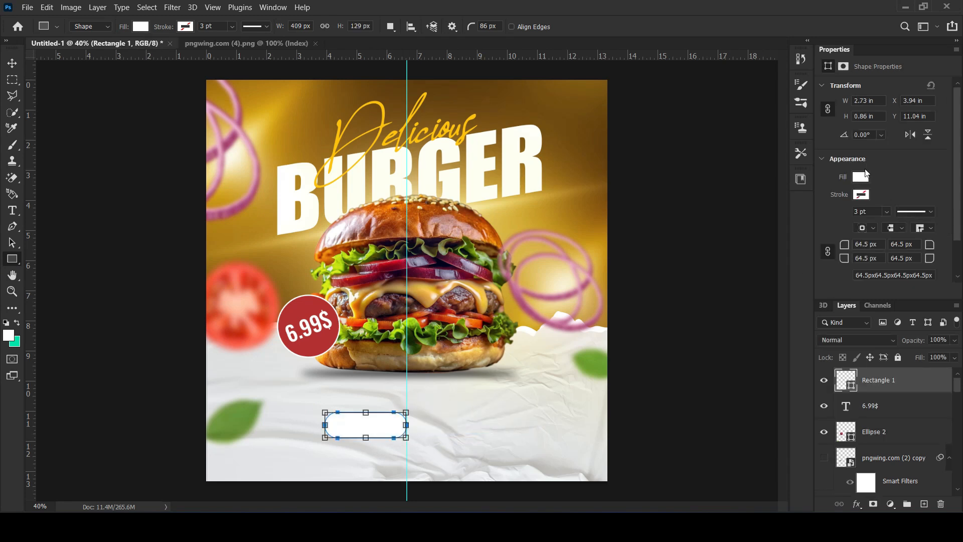
Fill the rounded rectangle with a darker golden yellow based on a color sampled from the "Delicious" text
click(862, 176)
click(946, 201)
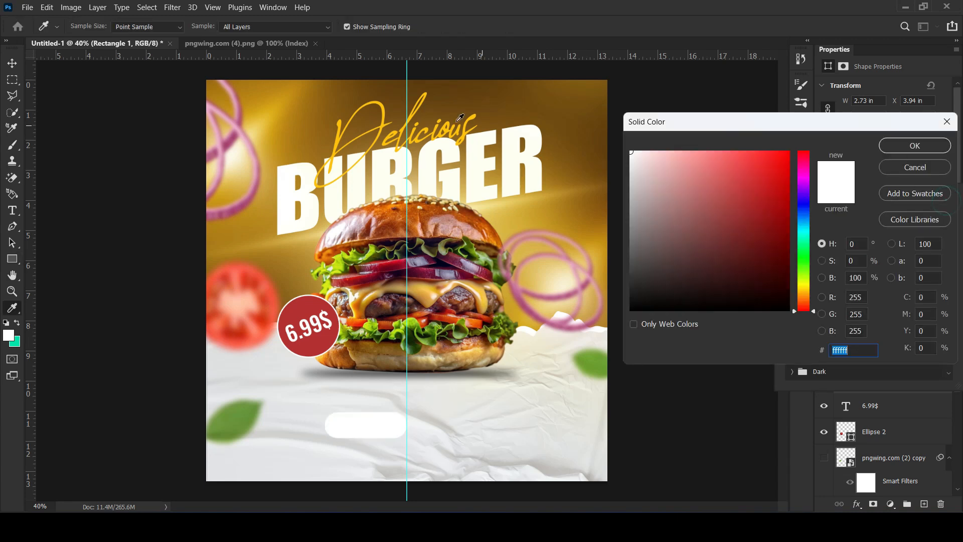
click(427, 92)
mouse_move(773, 178)
mouse_down()
mouse_move(790, 218)
mouse_move(790, 174)
mouse_up()
click(923, 149)
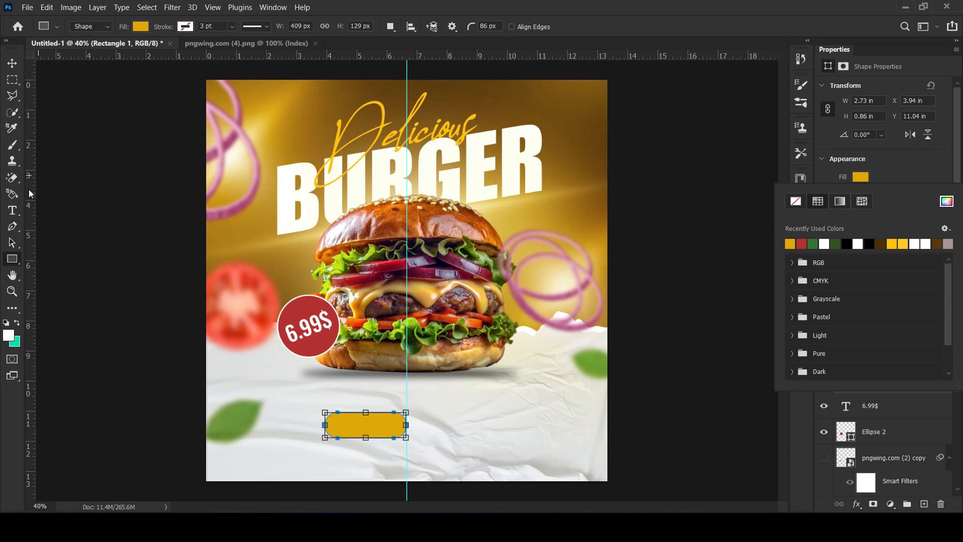
Add the text "order" above the yellow shape in white Roboto Bold, 49 pt, with All Caps
click(12, 210)
click(301, 392)
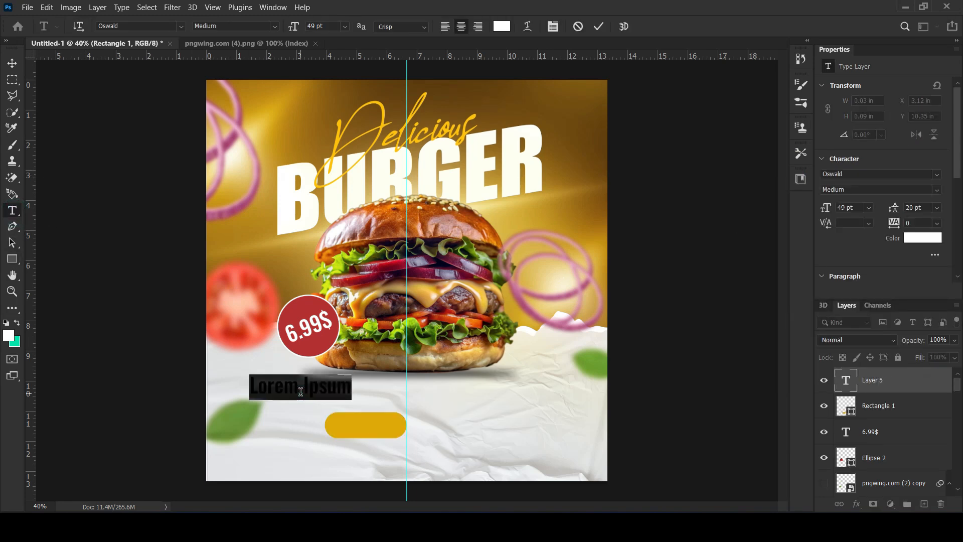
text(order)
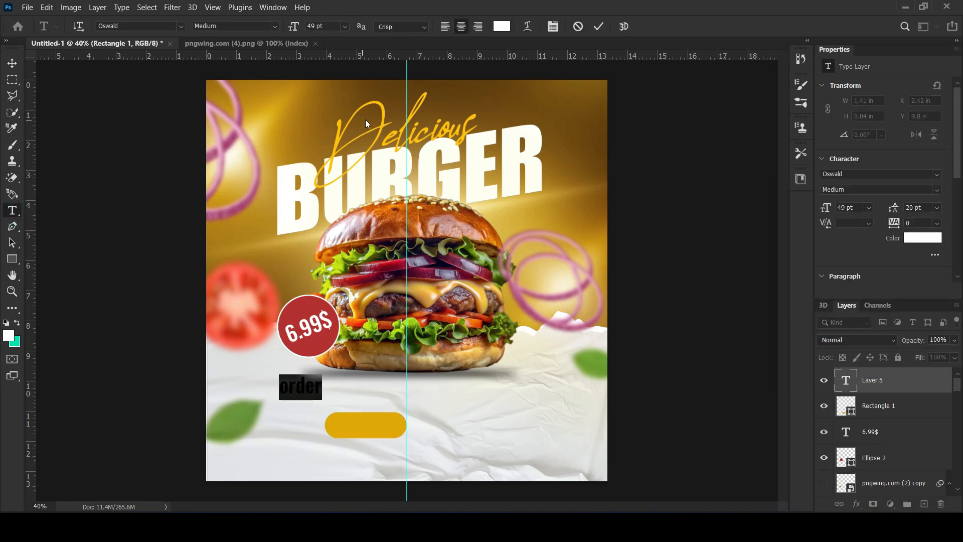
click(875, 174)
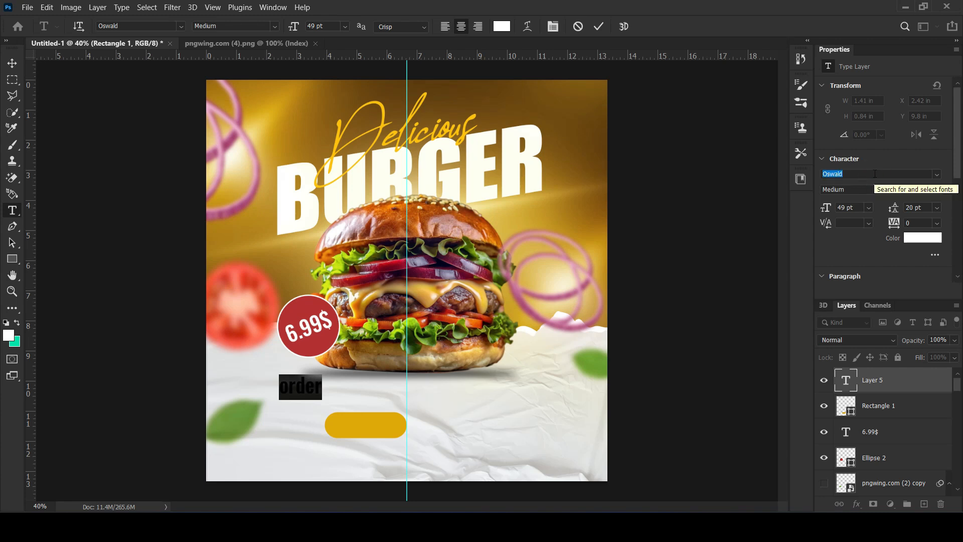
text(rob)
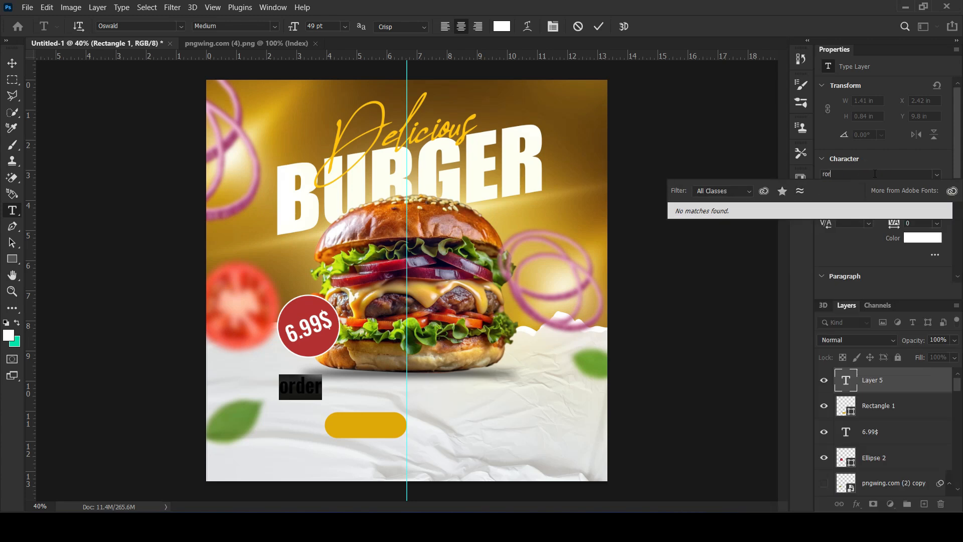
click(728, 308)
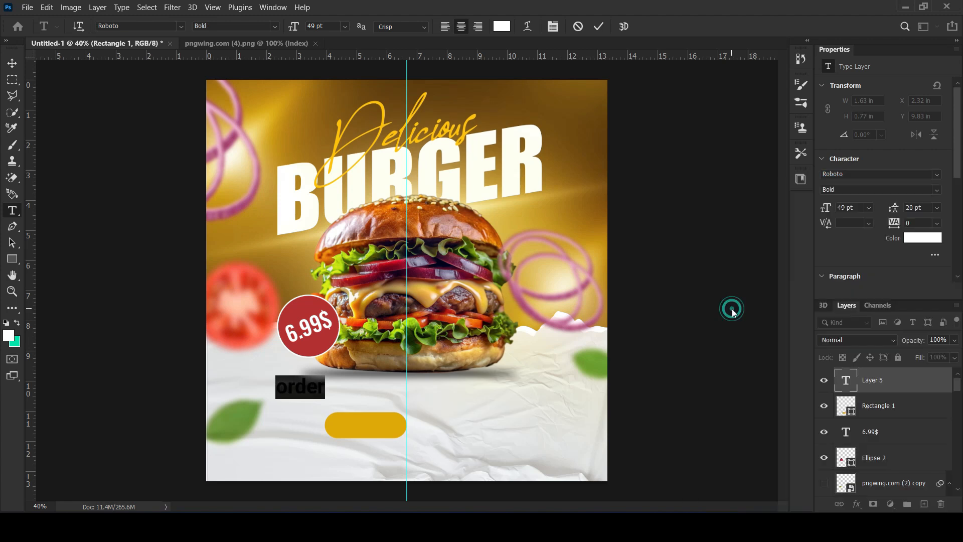
scroll(828, 260, down, 1)
scroll(830, 263, down, 1)
click(828, 277)
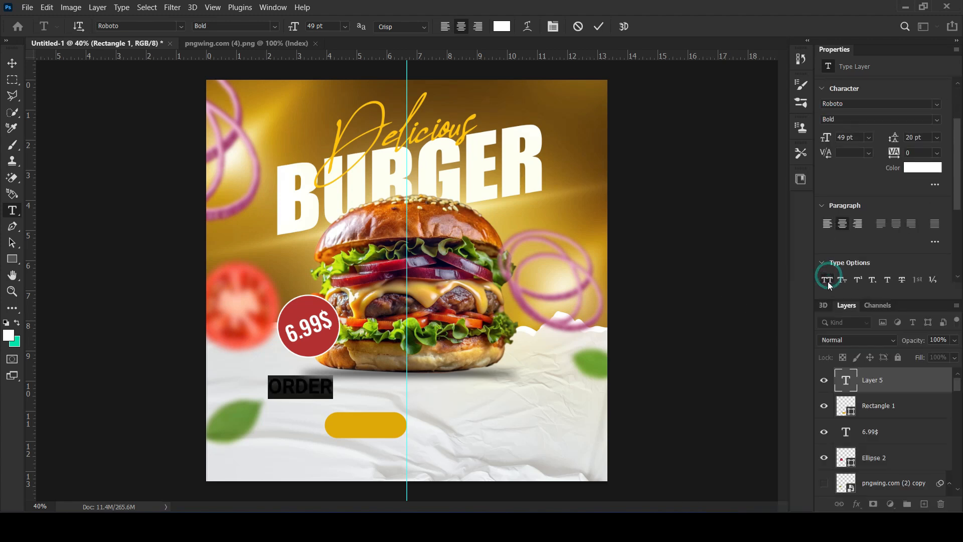
Move the ORDER text onto the yellow rounded shape
click(12, 65)
drag(311, 387, 374, 423)
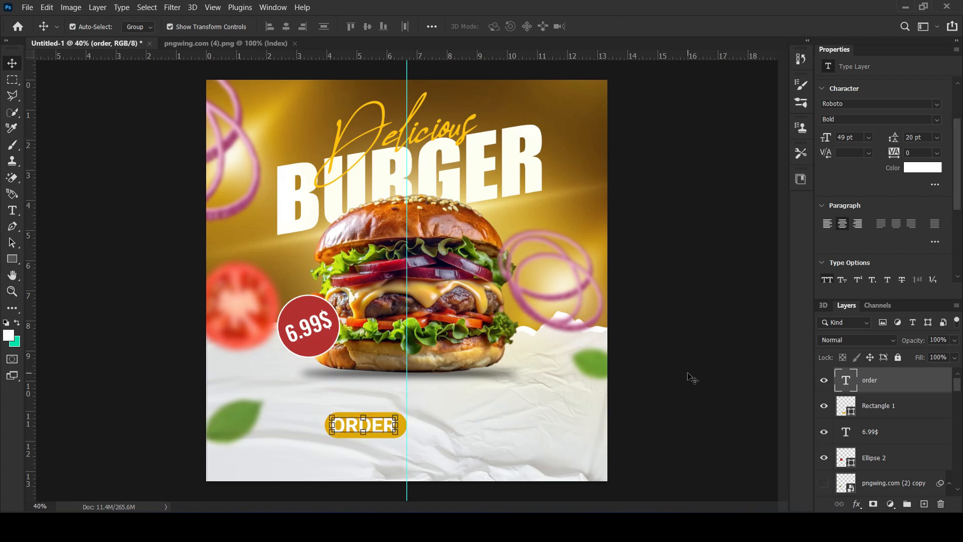
click(690, 378)
Draw a white rectangle about 3.41 by 0.73 in overlapping the yellow shape's right end, with 0 px corner radius
click(13, 213)
click(12, 259)
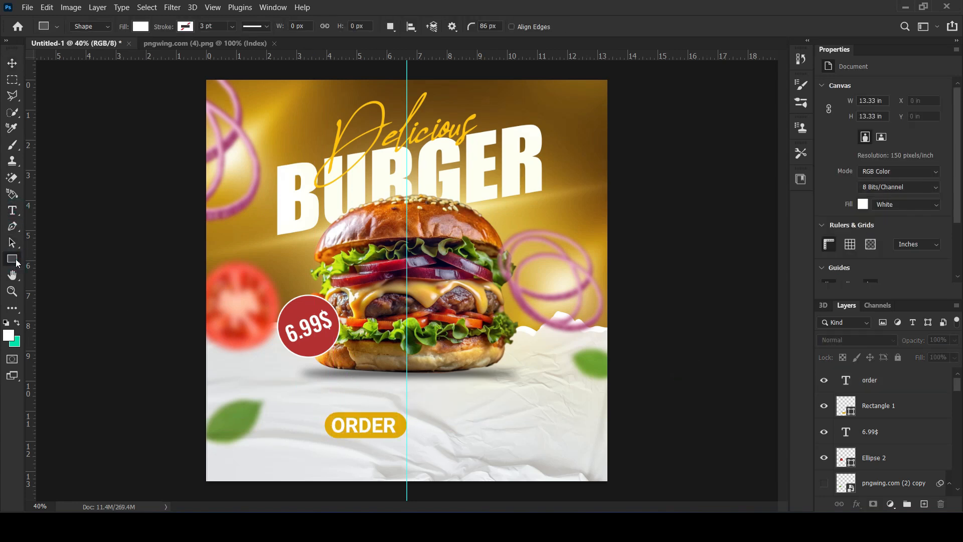
drag(383, 420, 484, 437)
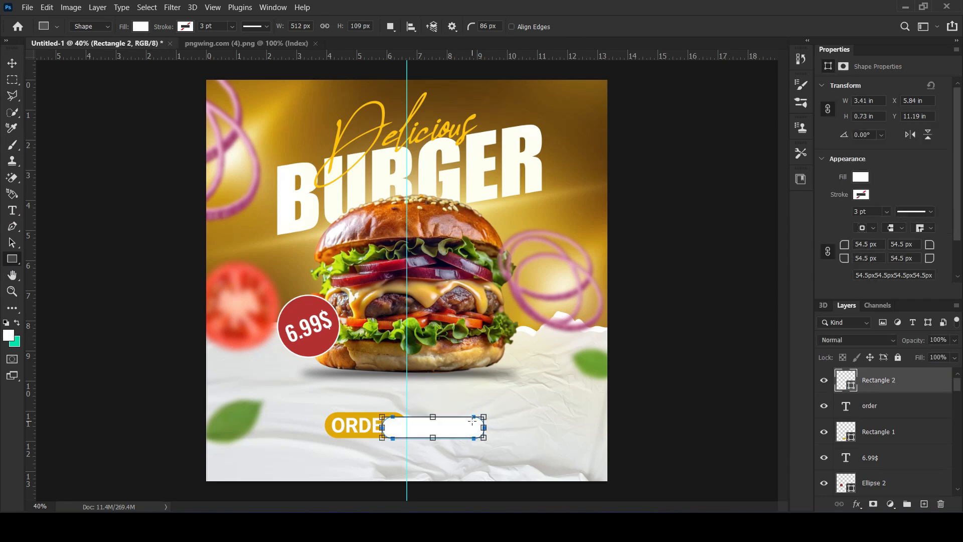
drag(844, 249, 471, 312)
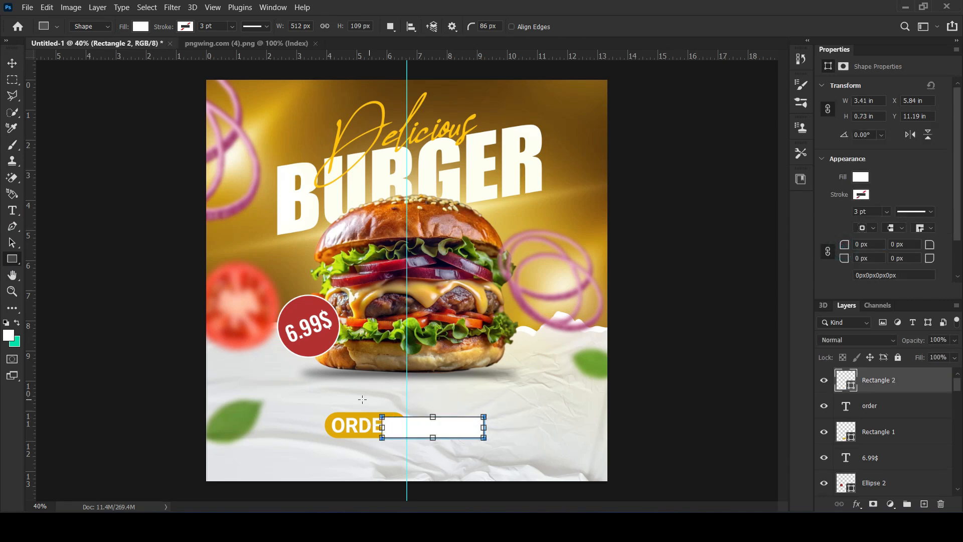
Align the white rectangle vertically with the yellow shape and place its layer beneath that shape
click(13, 65)
drag(454, 427, 455, 424)
drag(891, 386, 886, 445)
Fill the rectangle behind the yellow shape with green and round its corners fully
click(861, 178)
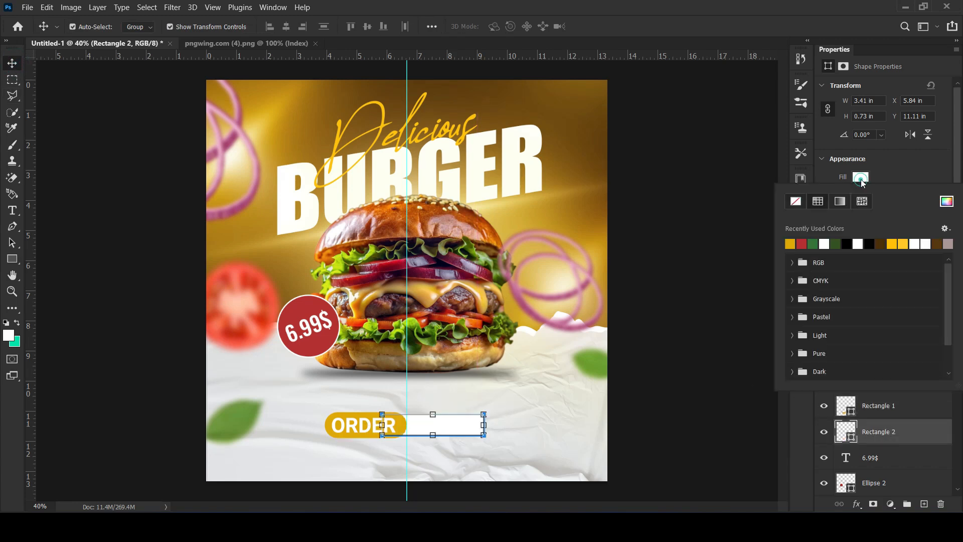
click(814, 243)
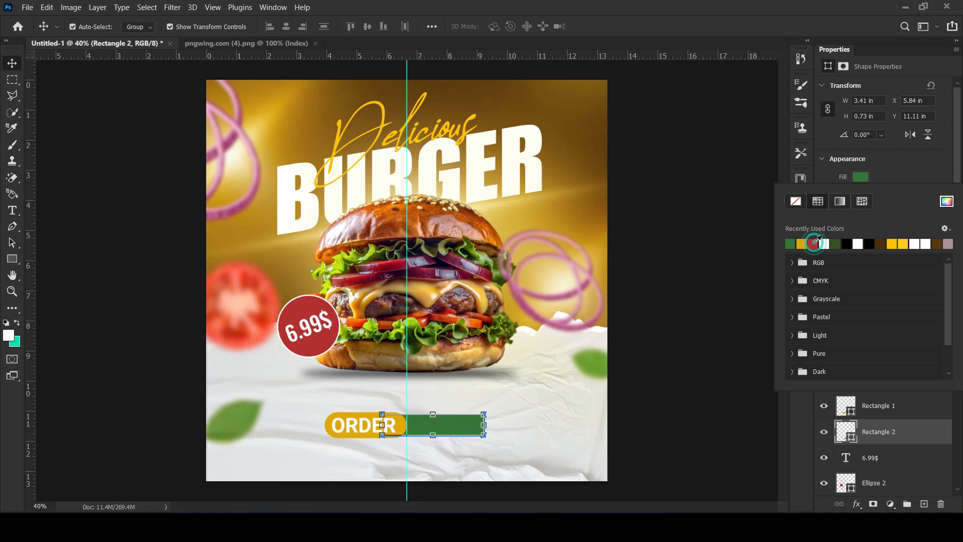
click(708, 350)
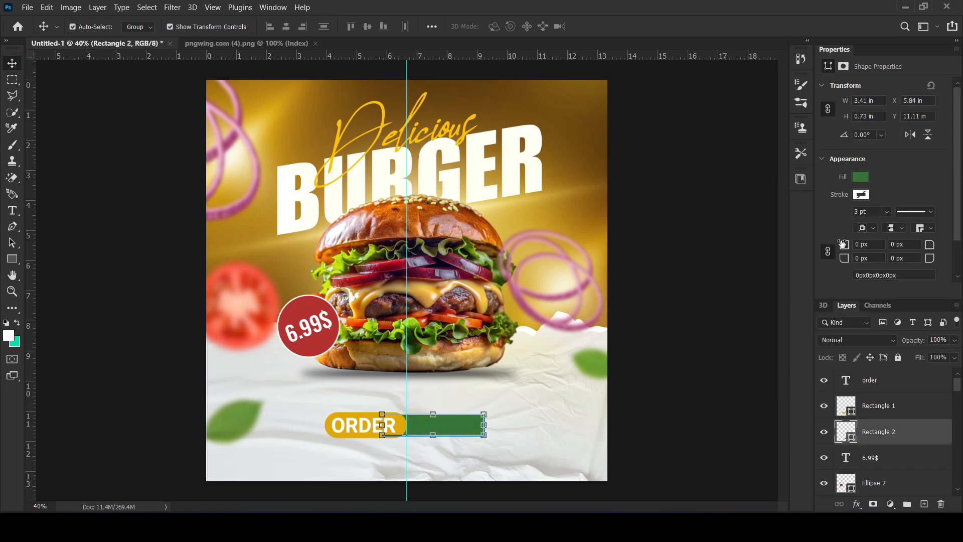
click(763, 281)
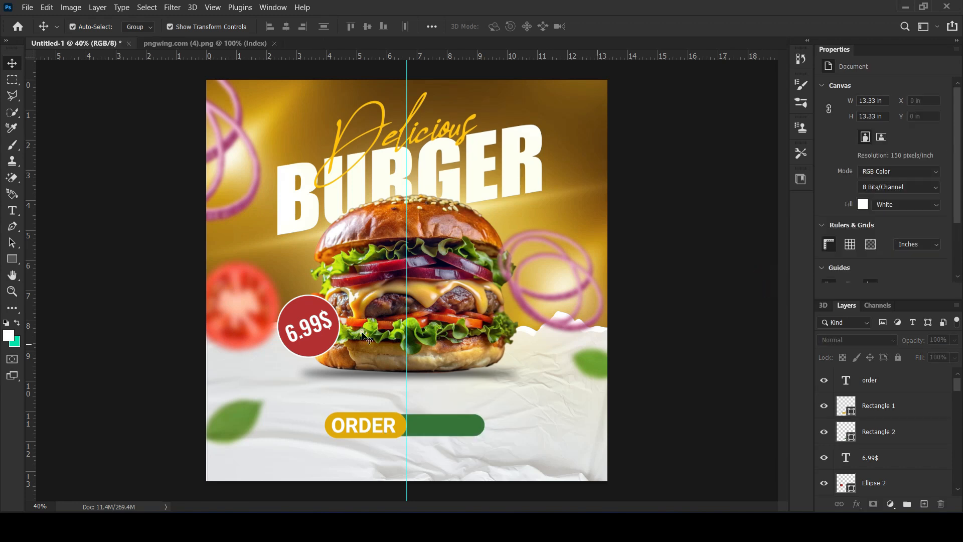
Scale the ORDER text down to about 91% so it fits inside the yellow shape
click(361, 429)
drag(397, 415, 391, 417)
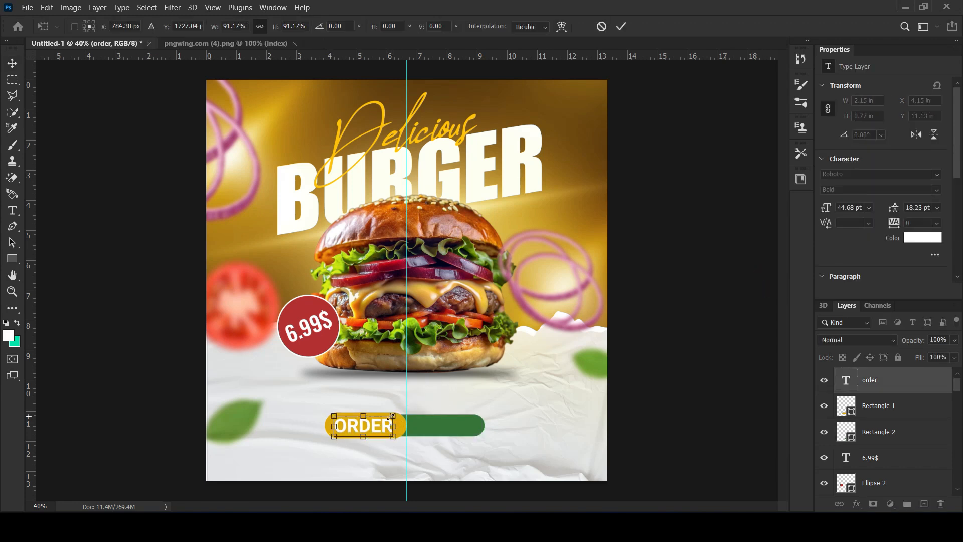
key(Return)
click(670, 366)
Add the phone number as white bold Roboto text over the button bar, sized 32 pt
key(t)
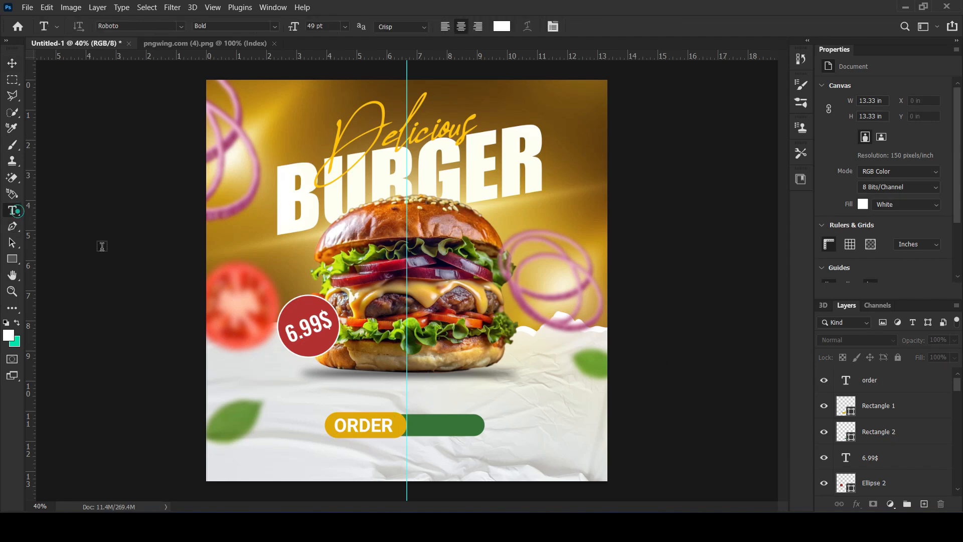
click(419, 426)
key(BackSpace)
text(+123 456 789)
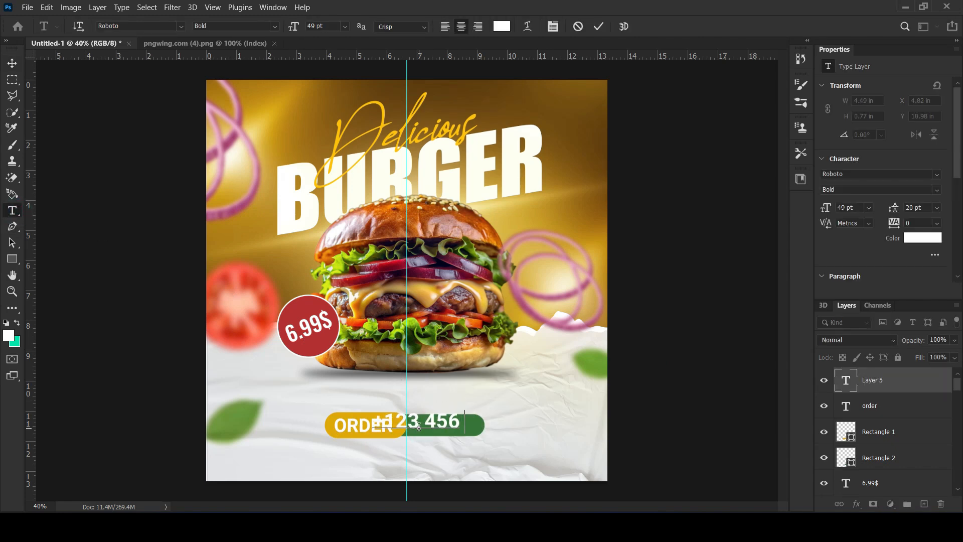
key(ctrl+a)
drag(827, 209, 818, 207)
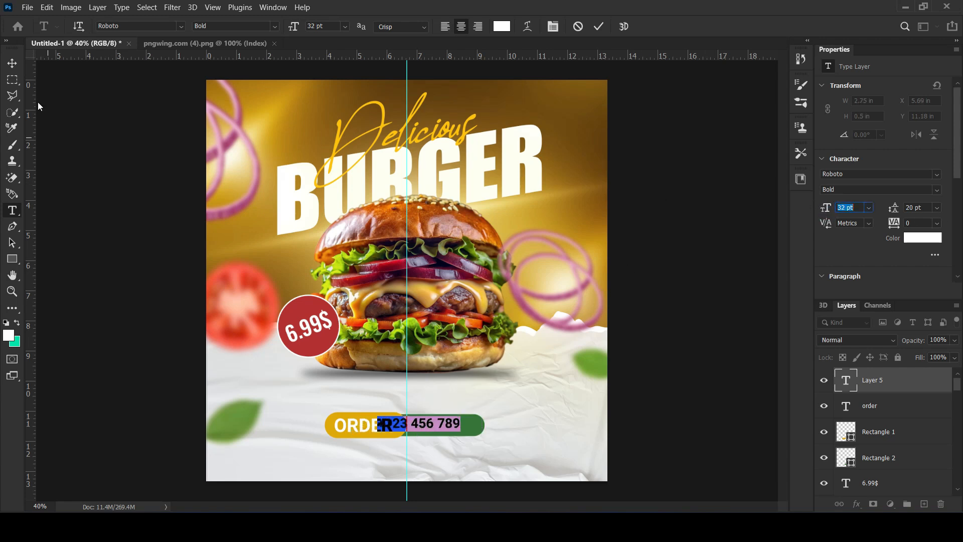
Place the phone number on the green shape and widen that shape to about 3.95 in so the number fits
click(12, 62)
drag(445, 426, 501, 423)
click(483, 425)
click(701, 430)
click(454, 433)
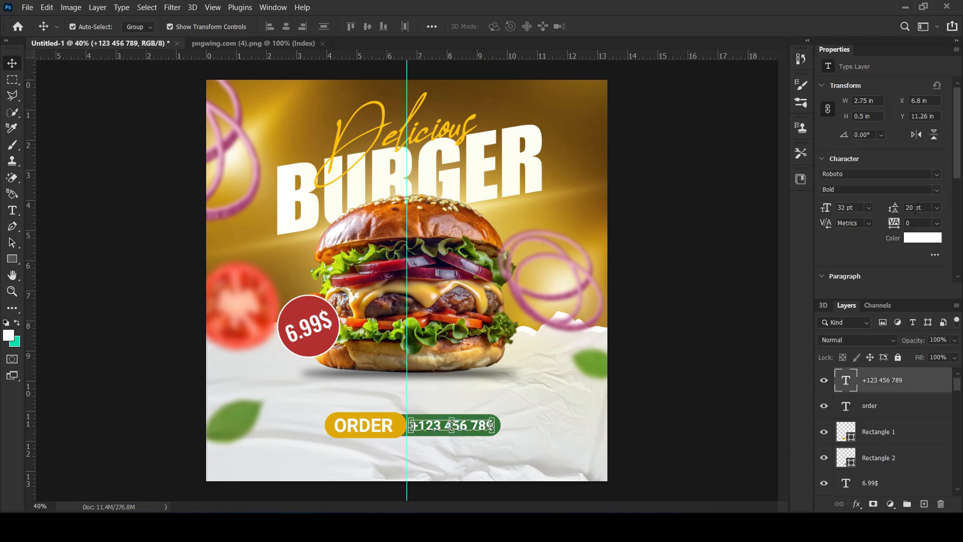
Change the phone number's font style to Roboto Medium
scroll(903, 221, down, 3)
scroll(905, 151, up, 3)
click(913, 190)
click(883, 250)
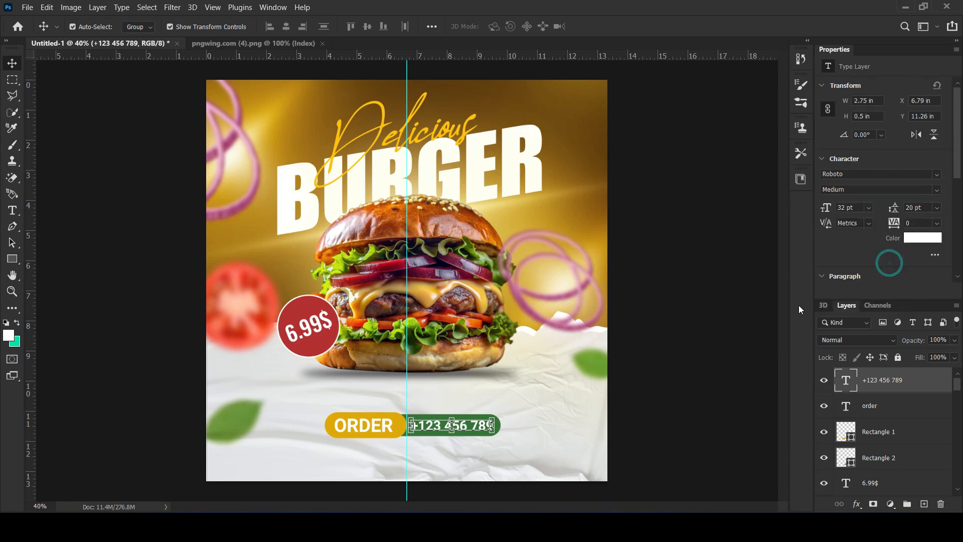
click(766, 296)
Scale the ORDER text down to about 1.76 in wide inside the yellow shape
click(377, 428)
key(ctrl+t)
drag(393, 418, 387, 416)
key(Return)
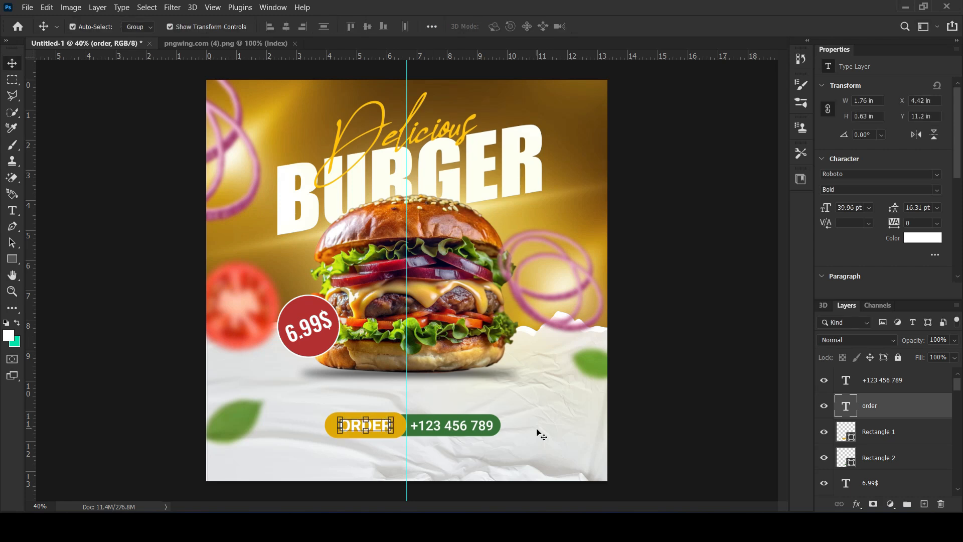
Scale both button shapes and their texts together to about 5.23 in wide and centre them on the vertical guide
shift+click(496, 423)
shift+click(476, 424)
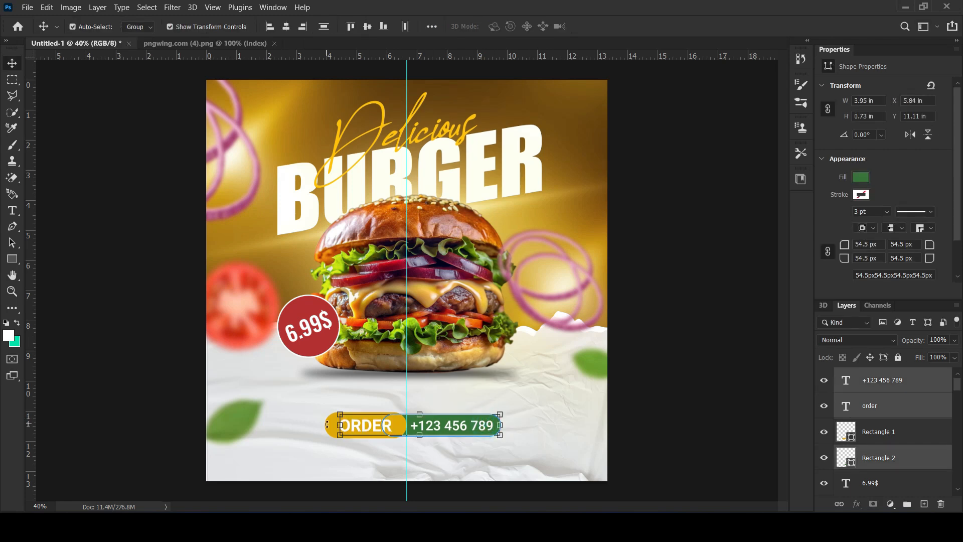
shift+click(395, 427)
key(ctrl+t)
drag(500, 414, 464, 423)
key(Return)
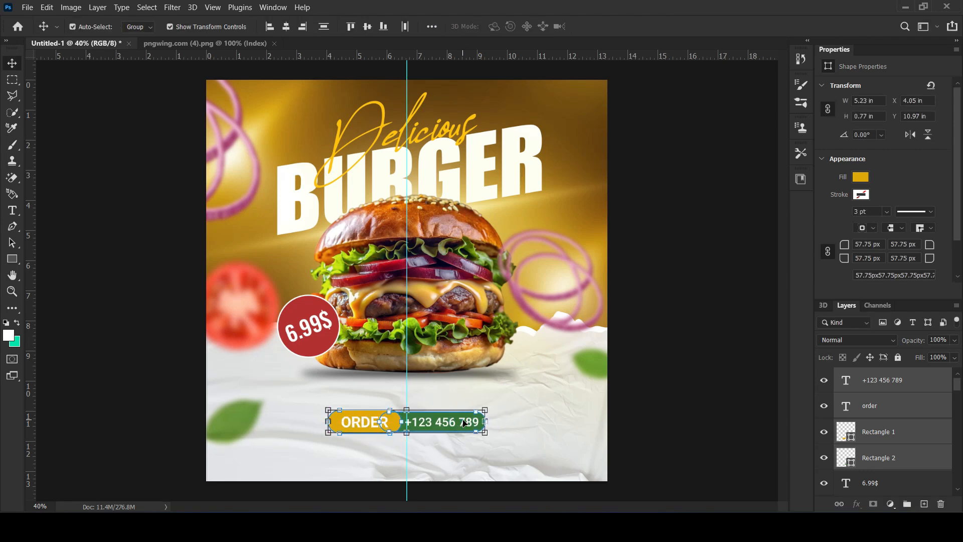
click(716, 403)
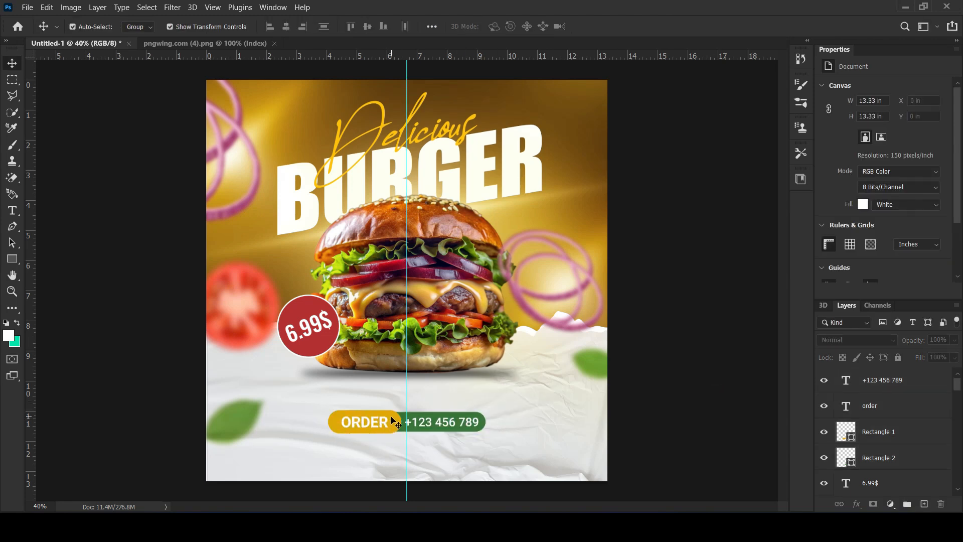
Fill the rectangle behind the phone number with dark red 9d071a, sampled from the burger's red onion
click(417, 415)
click(861, 177)
click(790, 244)
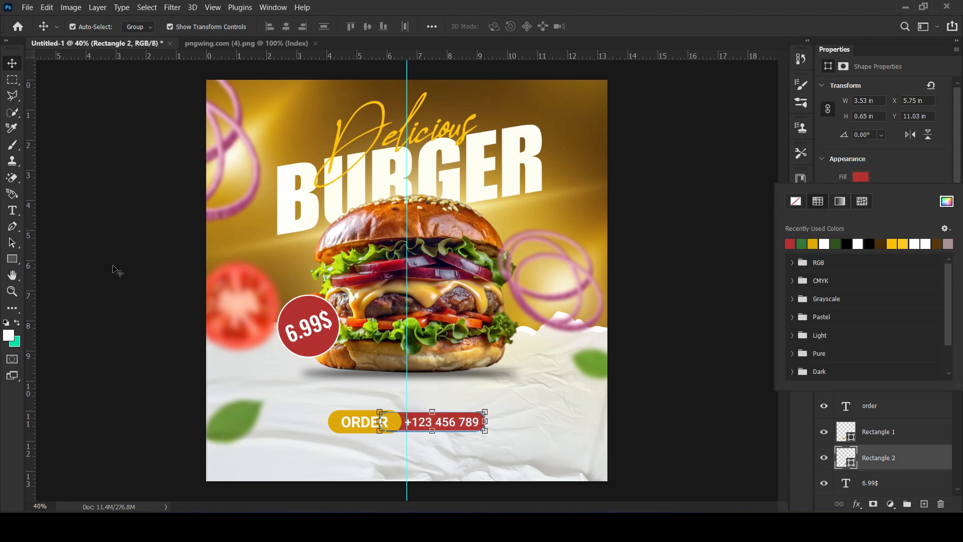
click(947, 201)
click(802, 238)
drag(765, 234, 778, 255)
click(545, 220)
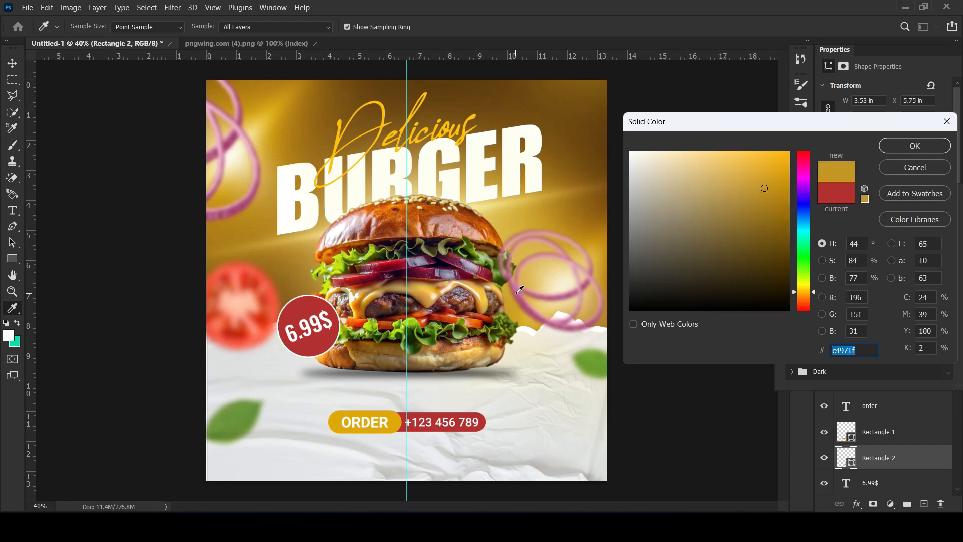
click(394, 263)
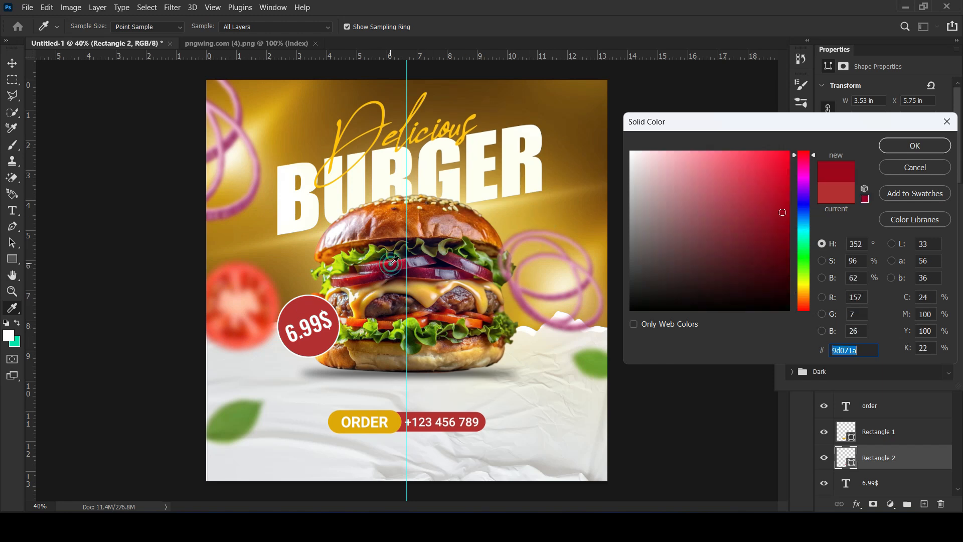
click(899, 142)
Fill the circular 6.99$ price badge with the same dark red
click(316, 308)
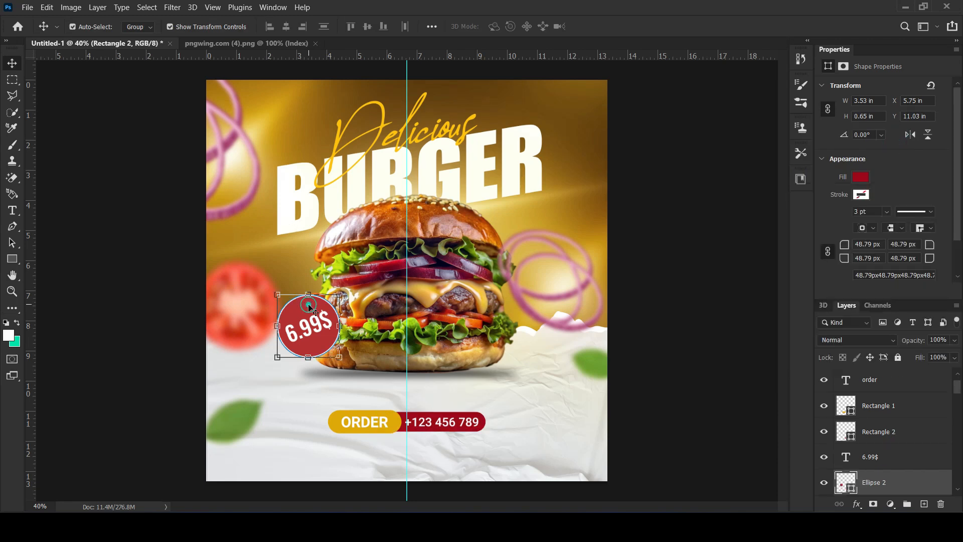
click(858, 177)
click(790, 244)
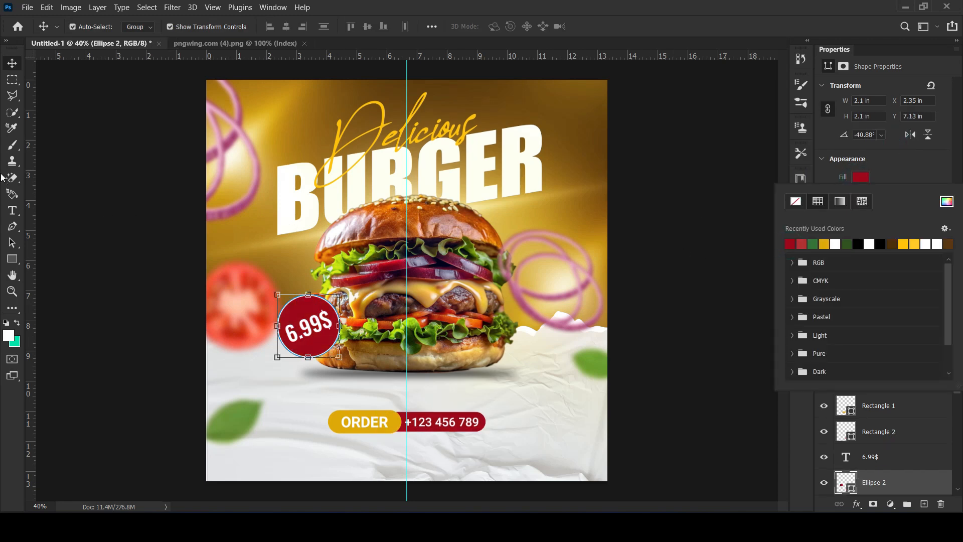
click(17, 65)
click(93, 214)
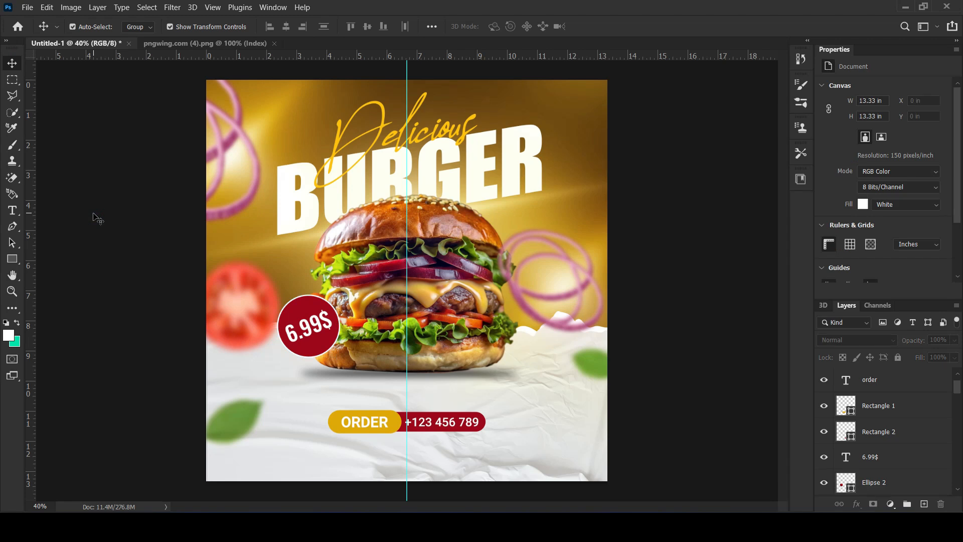
Fill the rounded shape behind ORDER with a darker gold by pasting the colour code
click(400, 413)
click(861, 177)
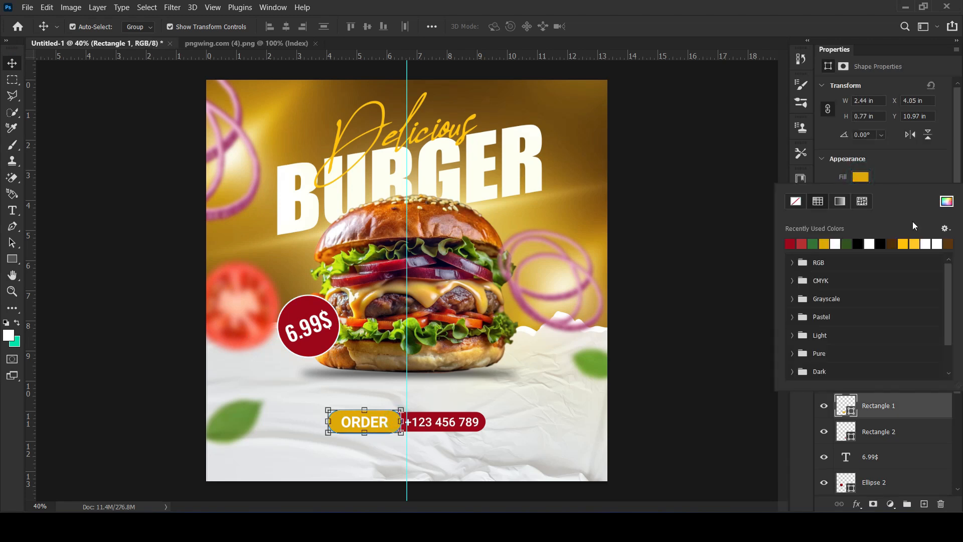
click(947, 202)
key(ctrl+v)
click(906, 140)
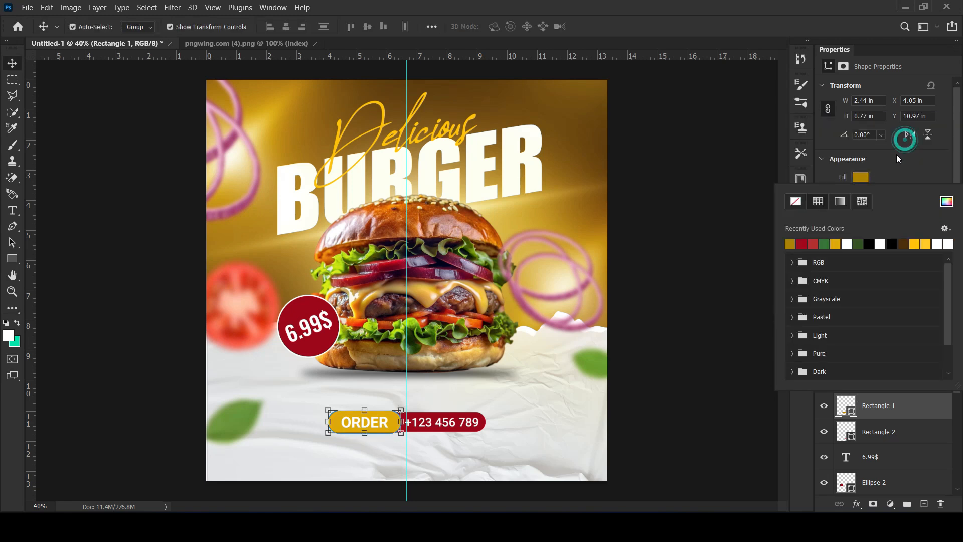
click(693, 331)
click(694, 335)
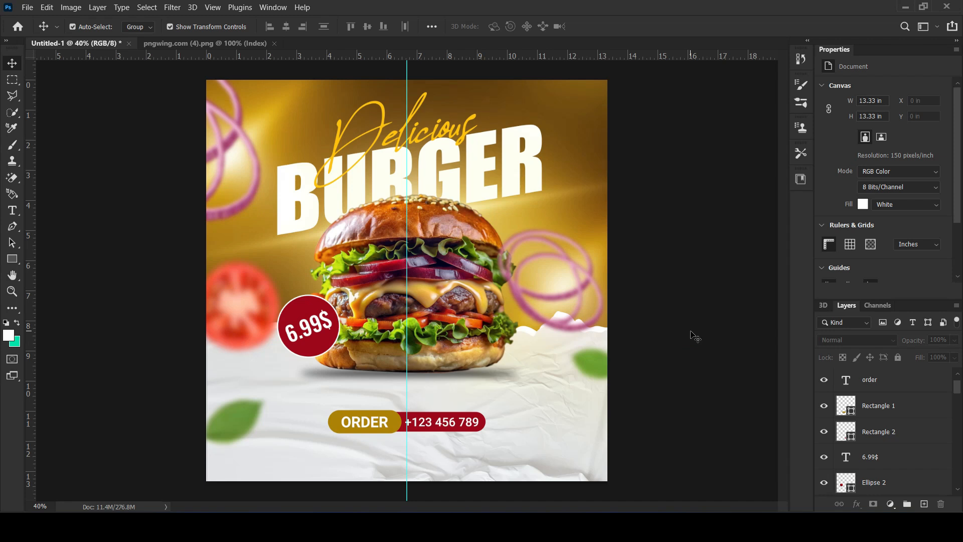
Add the restaurant's postal address as a single line of capitals below the button bar
key(t)
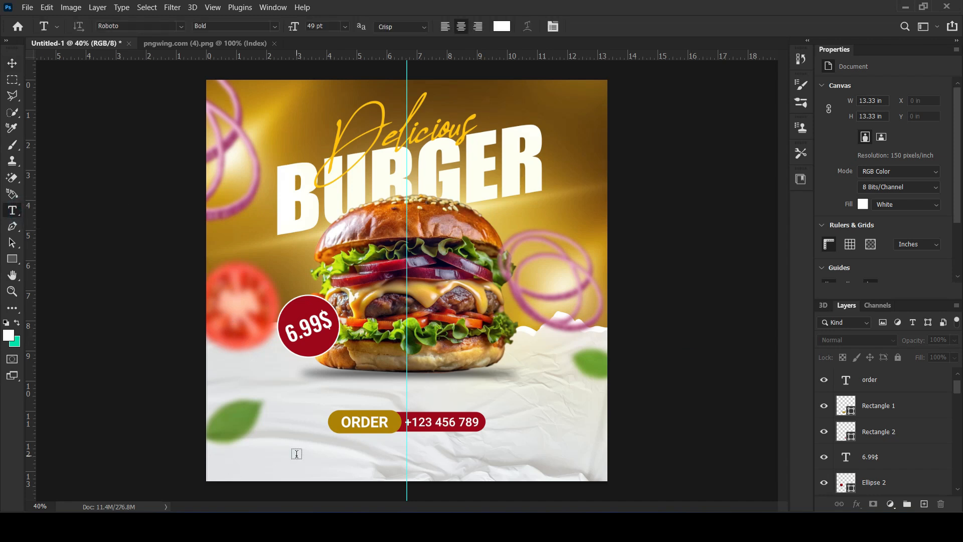
click(296, 454)
text(MAIN S)
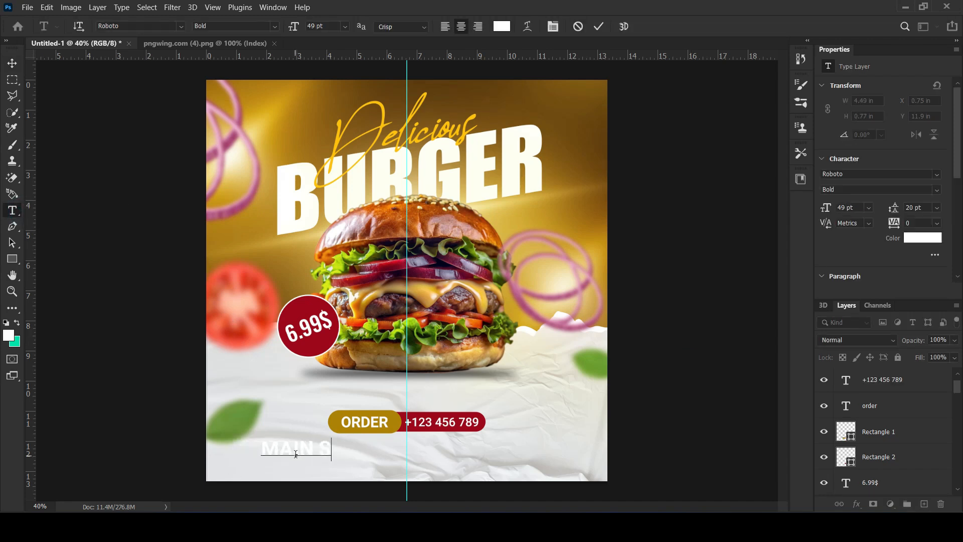
text(TREET, N)
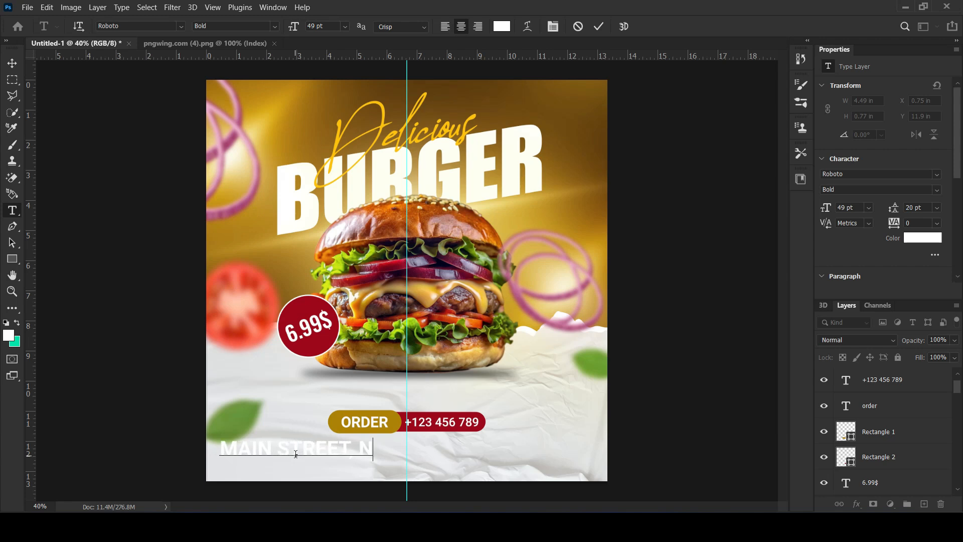
text(EW CITY)
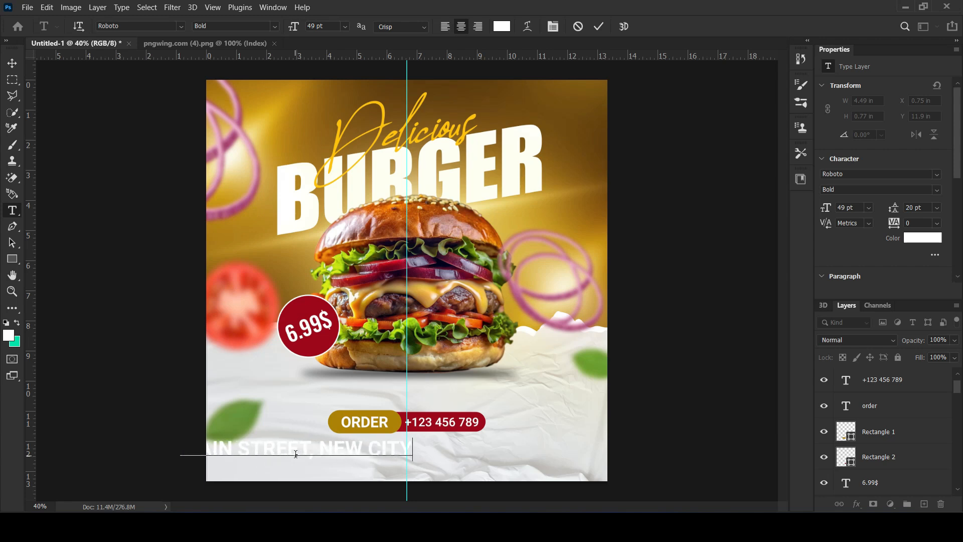
text(, NEW YOUR)
key(BackSpace)
key(BackSpace)
key(BackSpace)
key(BackSpace)
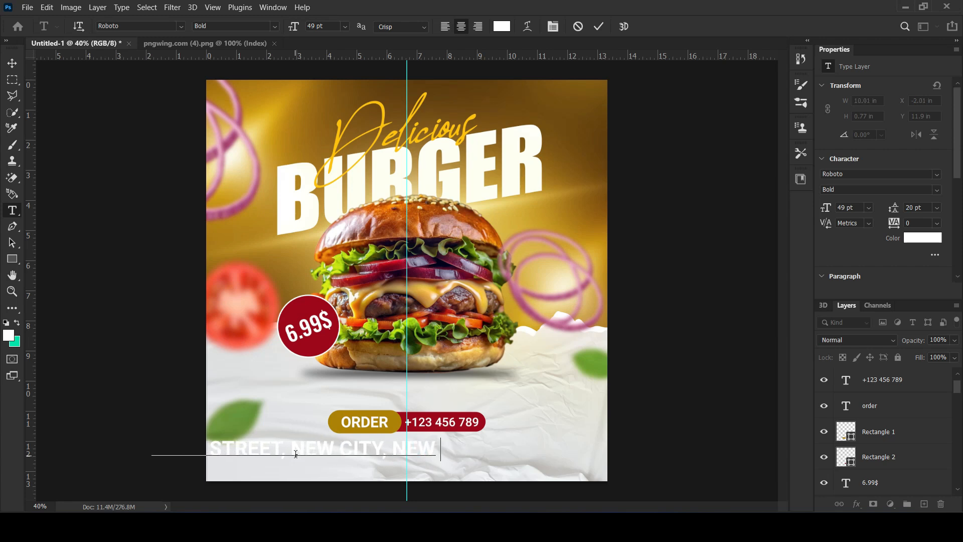
text(YORK, 01224)
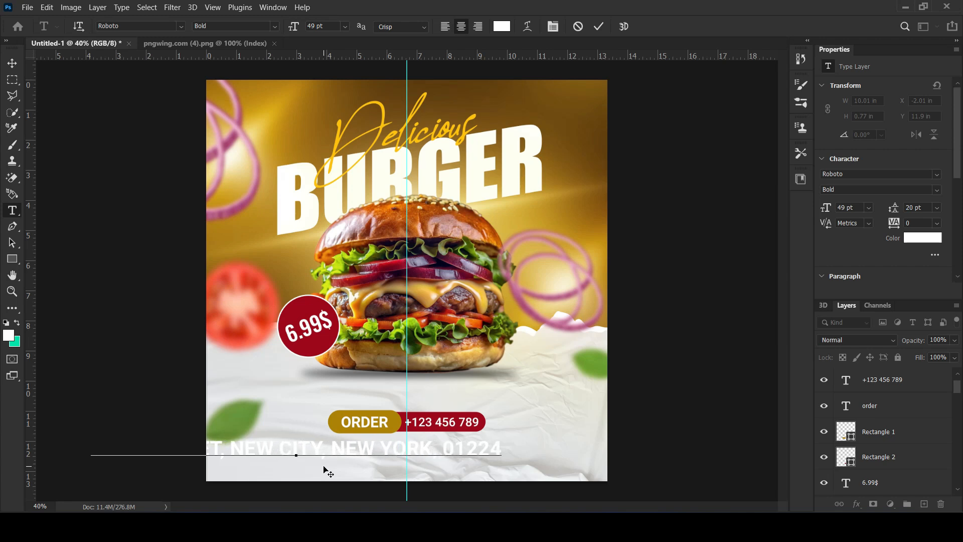
Format the address line in dark grey Roboto Regular at 25 pt
key(ctrl+a)
click(923, 237)
drag(696, 252, 628, 279)
click(907, 145)
drag(824, 209, 809, 210)
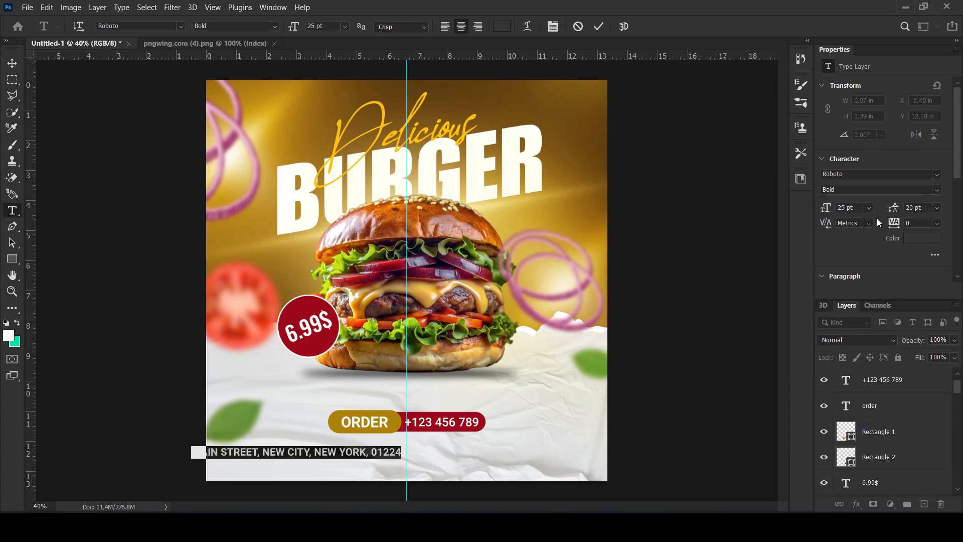
click(934, 190)
click(839, 241)
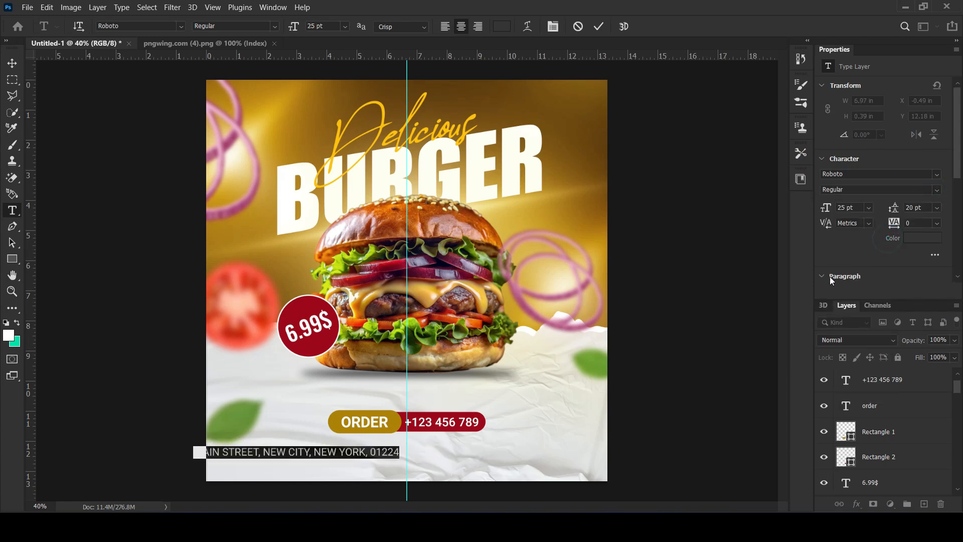
Set the address line's tracking to -40 and centre it on the guide below the button bar
click(890, 225)
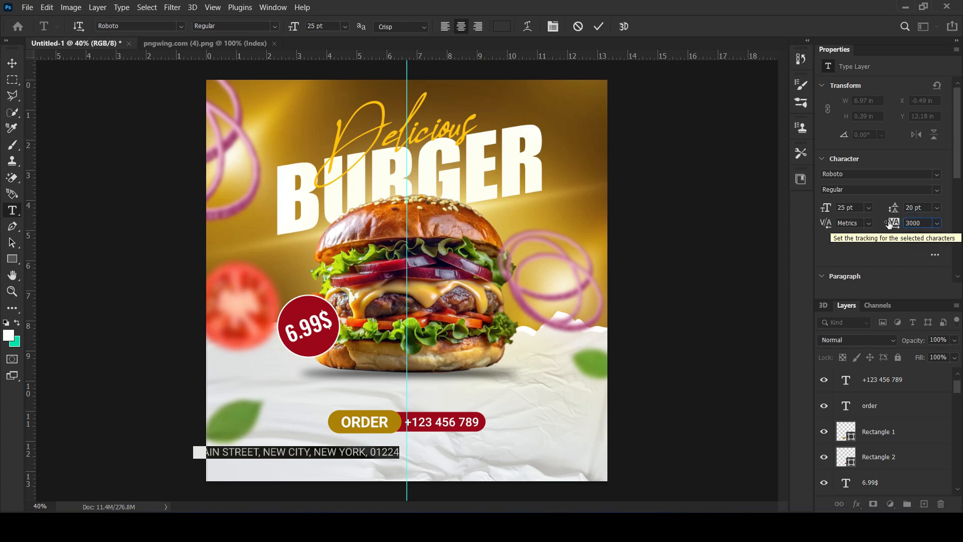
key(Return)
scroll(855, 255, down, 2)
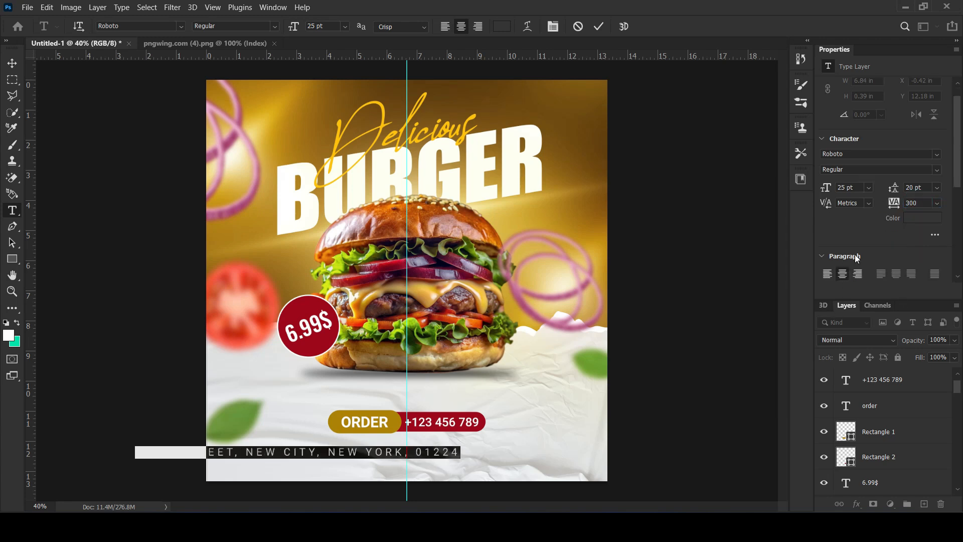
click(12, 63)
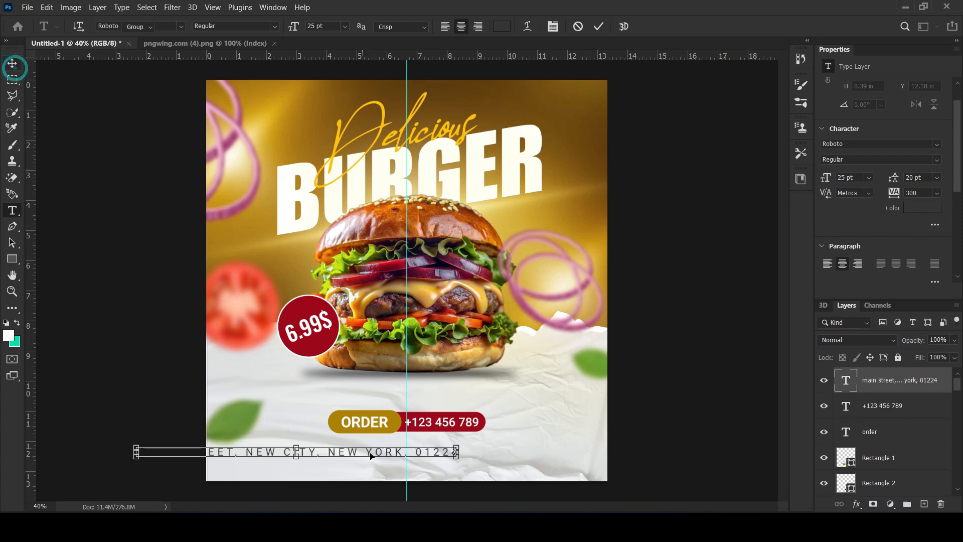
drag(380, 454, 494, 454)
drag(896, 192, 886, 188)
drag(471, 453, 467, 450)
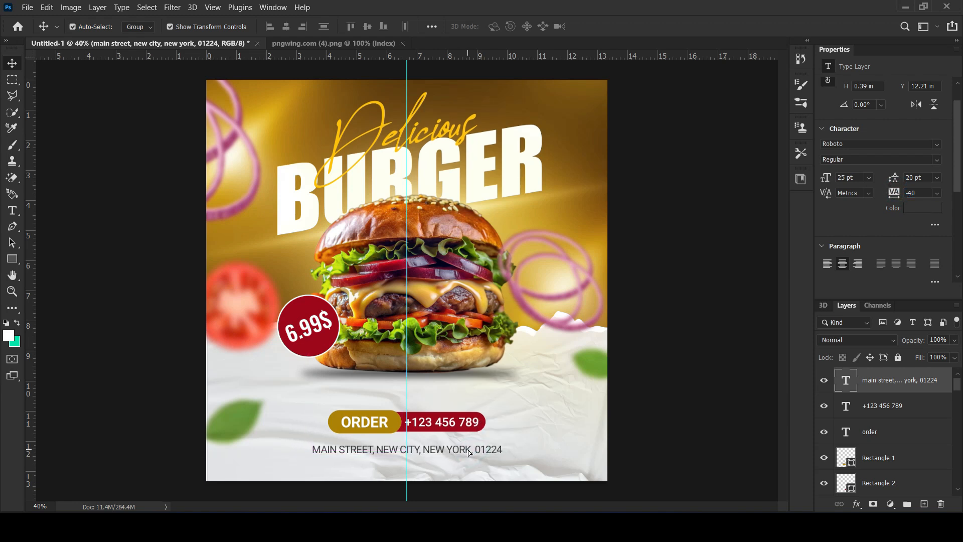
Reduce the address line to 21 pt and move it up close beneath the button bar
drag(826, 179, 823, 180)
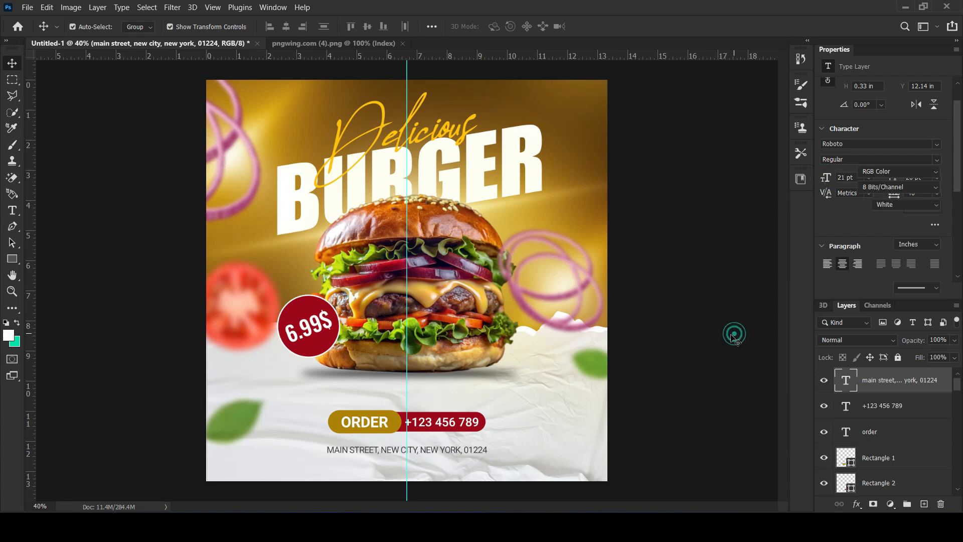
drag(473, 455, 470, 445)
click(715, 399)
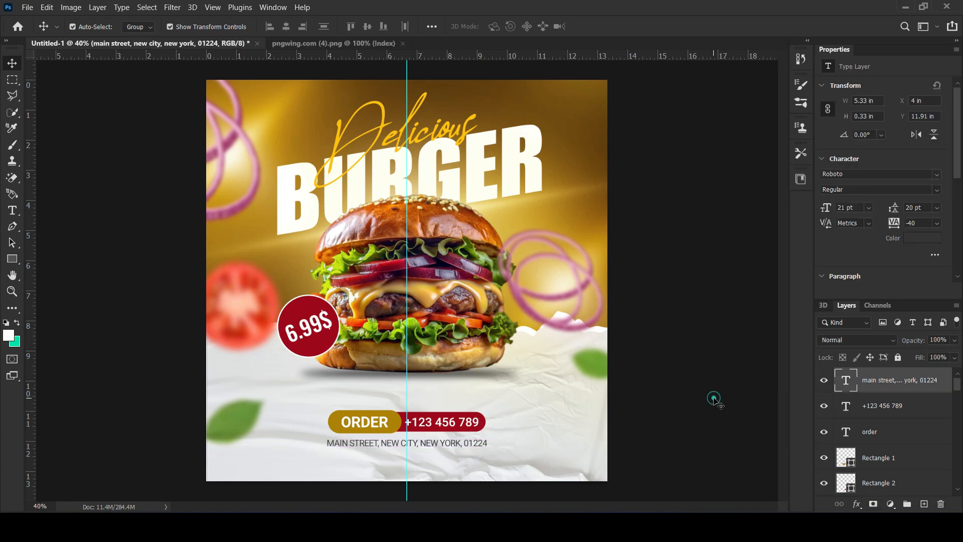
click(456, 445)
click(711, 410)
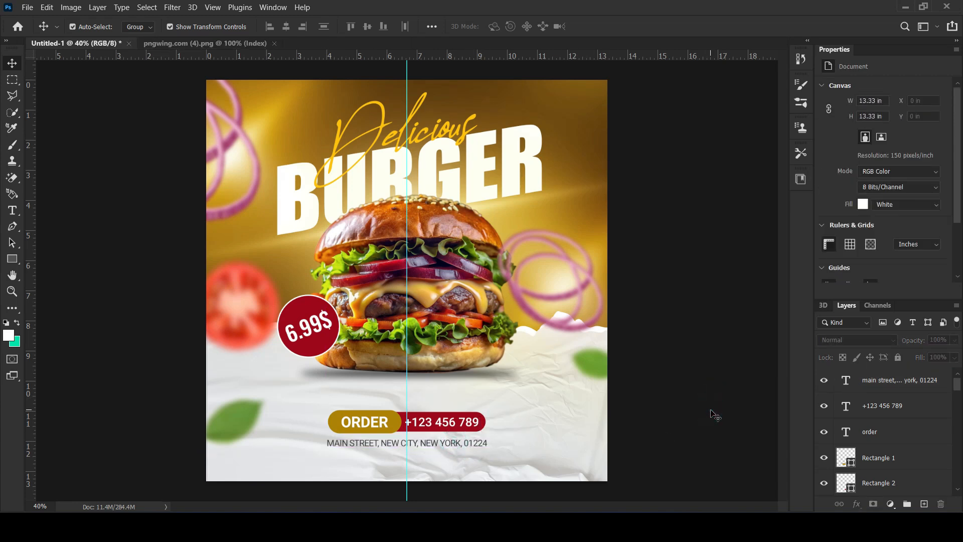
Set the address line's font size to 23 pt and its tracking to 200
click(474, 446)
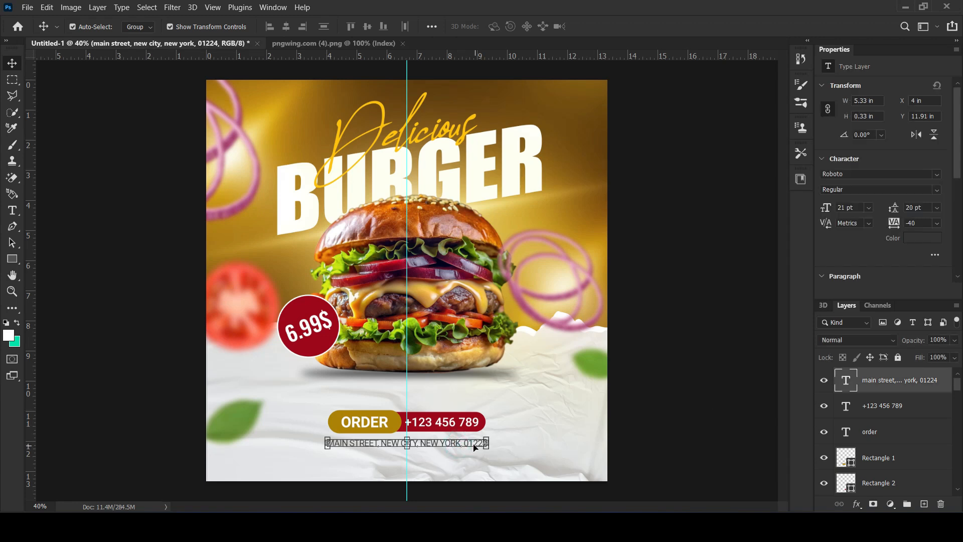
drag(830, 210, 831, 208)
drag(894, 221, 900, 215)
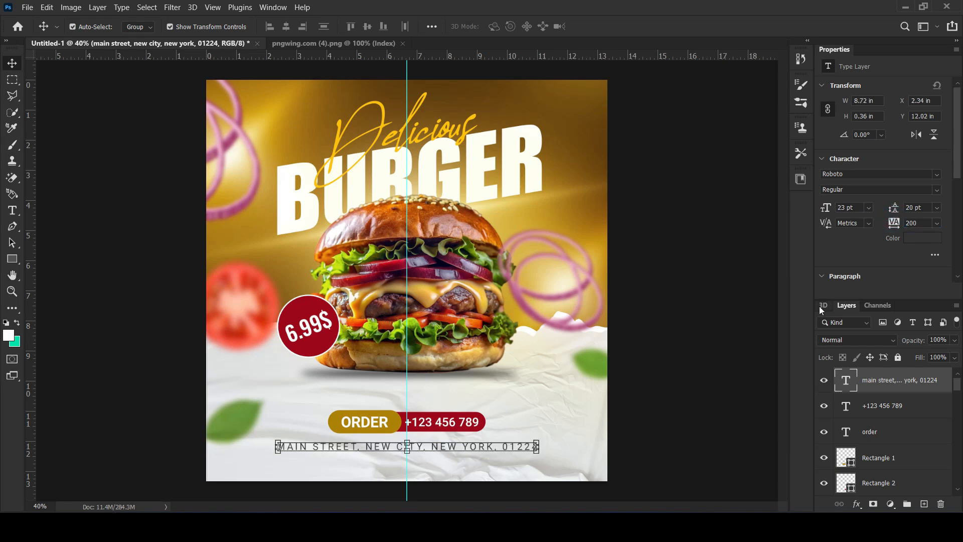
Move the cheeseburger and its shadow slightly lower beneath the BURGER title
click(492, 361)
click(471, 297)
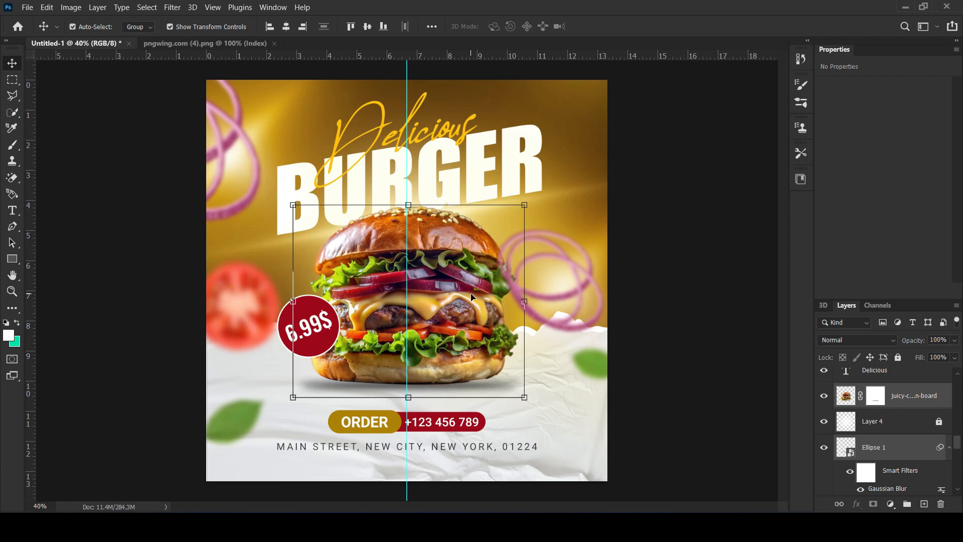
click(735, 305)
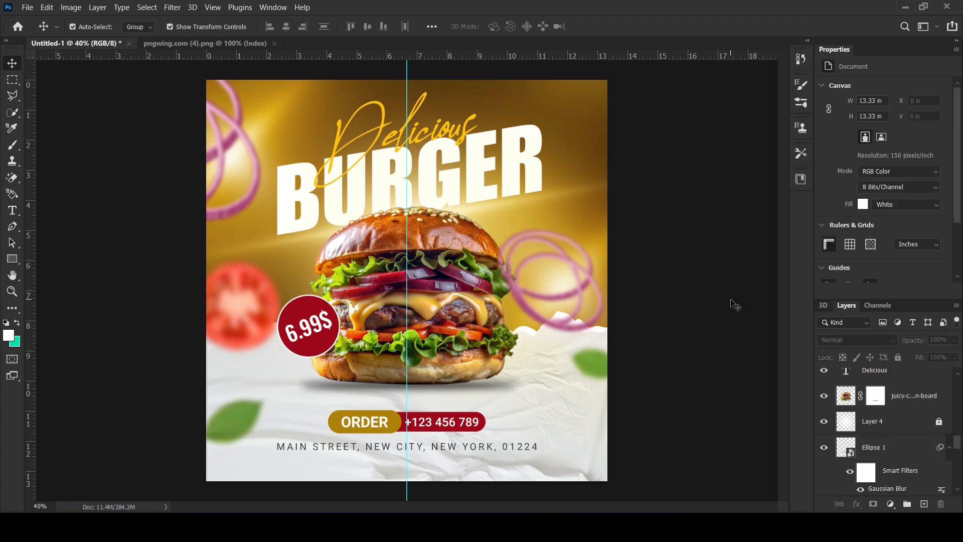
click(507, 164)
drag(509, 167, 486, 140)
key(ctrl+z)
Duplicate the BURGER title and enlarge the copy to about 221%, positioned across the upper part of the poster
click(520, 161)
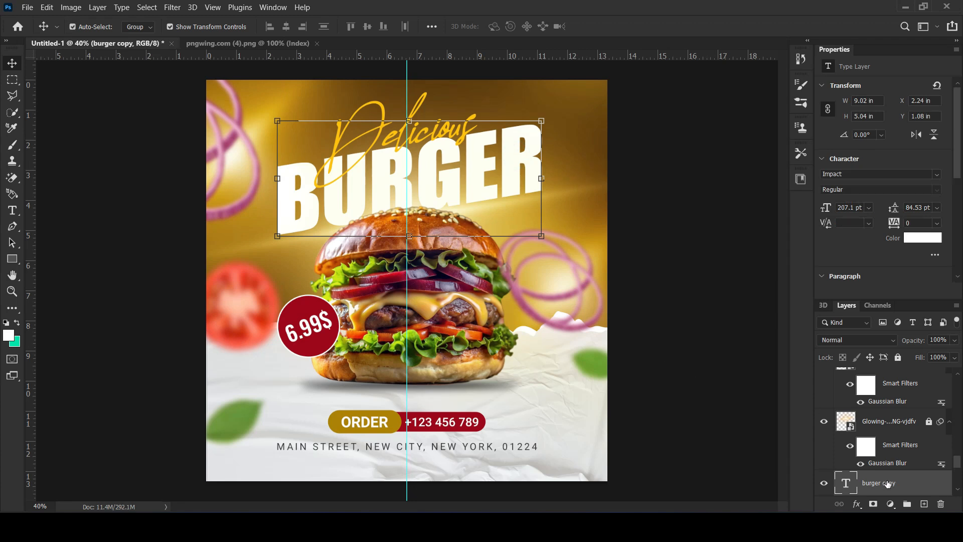
drag(475, 173, 393, 129)
key(ctrl+z)
drag(536, 168, 409, 102)
key(ctrl+t)
drag(416, 170, 765, 393)
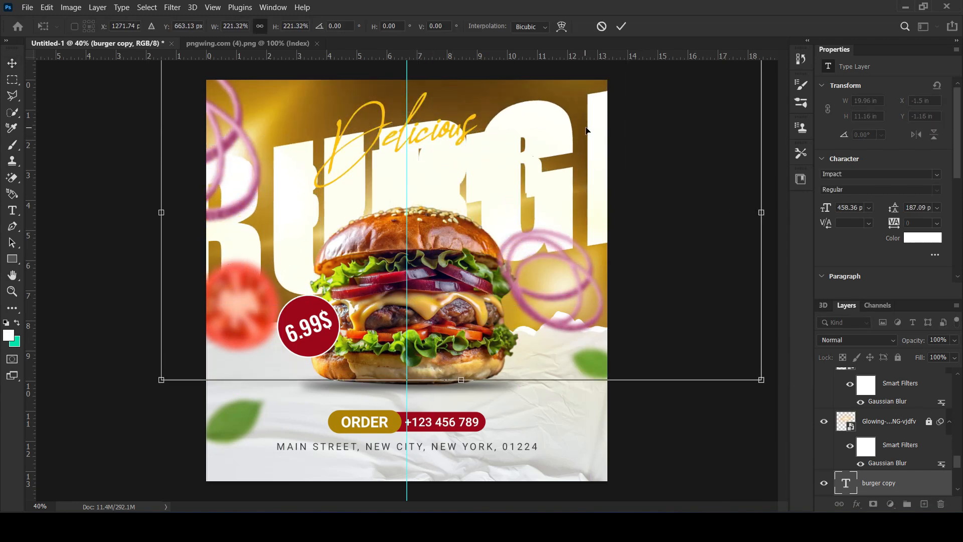
drag(593, 127, 542, 82)
key(Return)
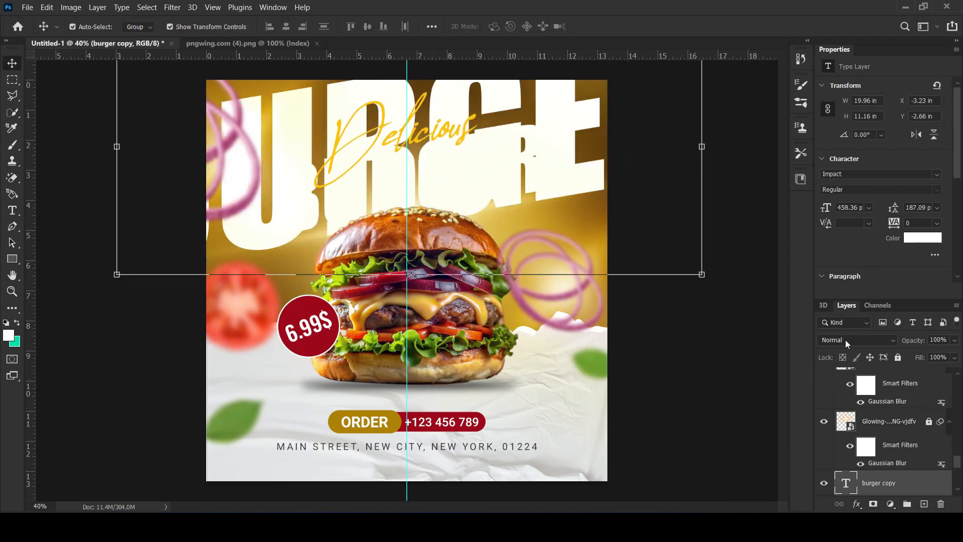
Blend the enlarged BURGER copy with Soft Light and scale it to about 71% so it spans the poster's top
click(845, 339)
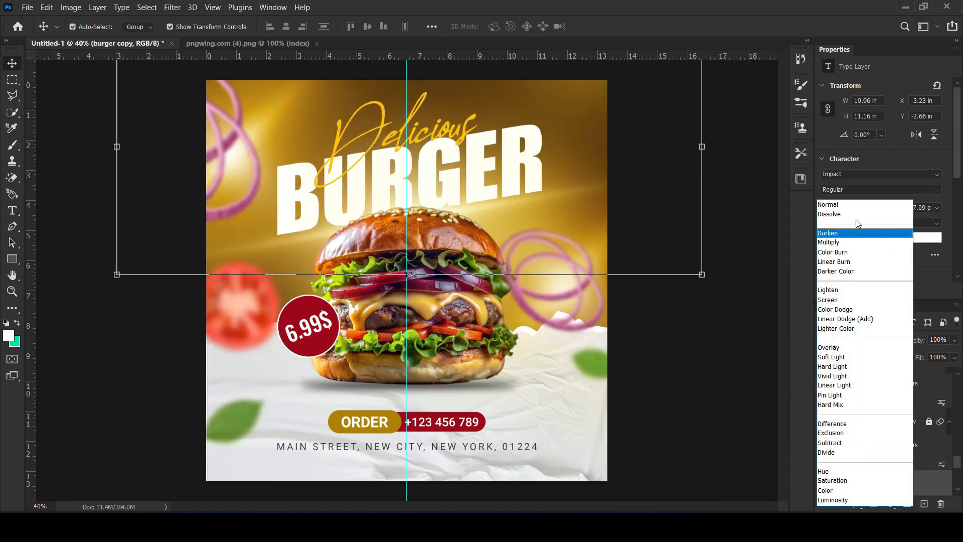
click(852, 357)
mouse_move(559, 116)
mouse_down()
mouse_move(568, 152)
mouse_move(559, 124)
mouse_up()
drag(693, 284, 639, 258)
mouse_move(553, 116)
mouse_down()
mouse_move(553, 85)
mouse_move(559, 127)
mouse_up()
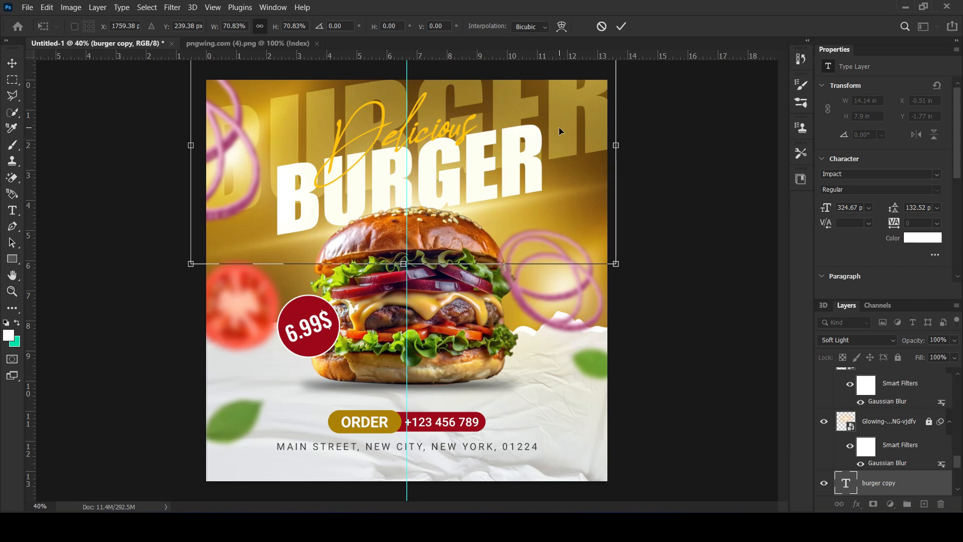
key(Return)
Duplicate the Soft Light BURGER text below the first one and group the two copies
drag(602, 103, 597, 212)
drag(864, 484, 907, 503)
right_click(899, 478)
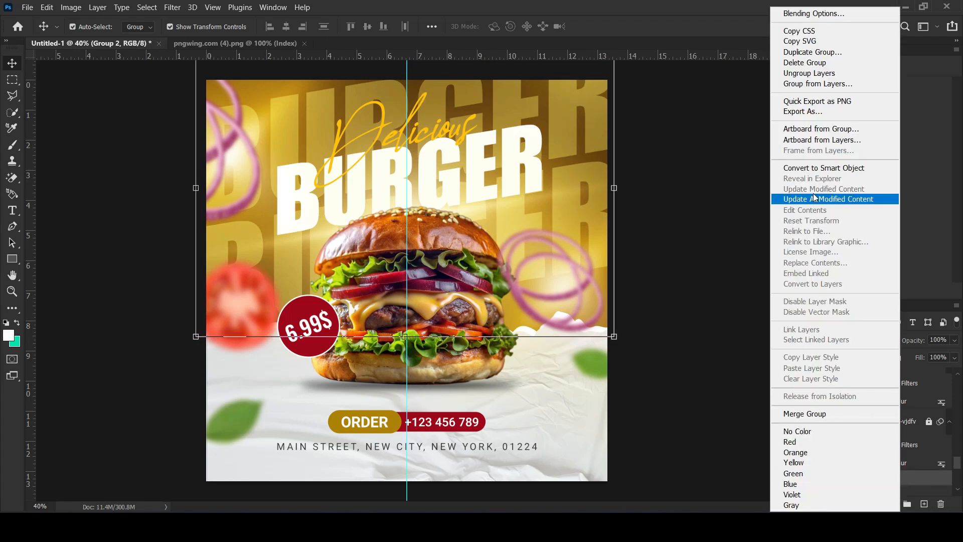
click(823, 168)
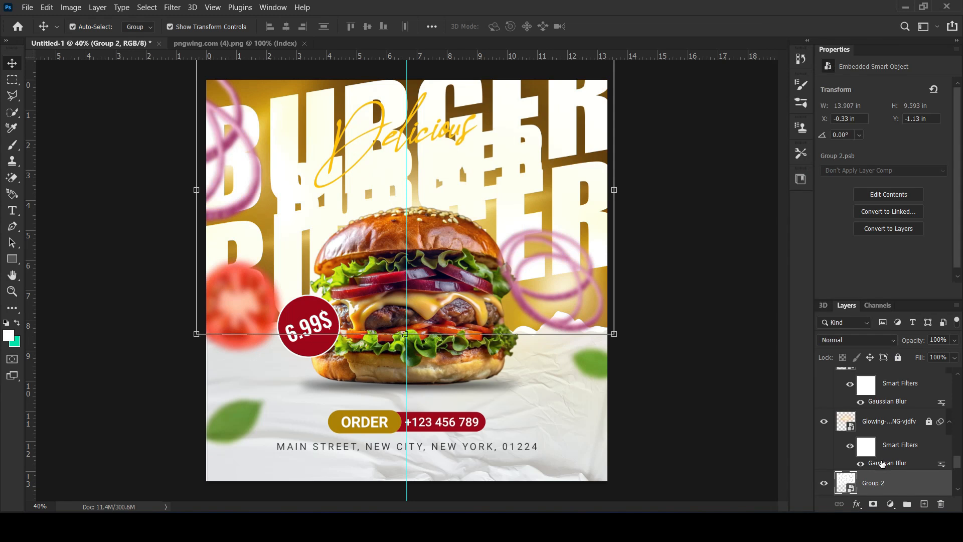
key(ctrl+z)
Set the opacity of the BURGER copies' group to 49% and apply a 4.9-pixel Gaussian Blur to the lower copy
drag(912, 340, 914, 341)
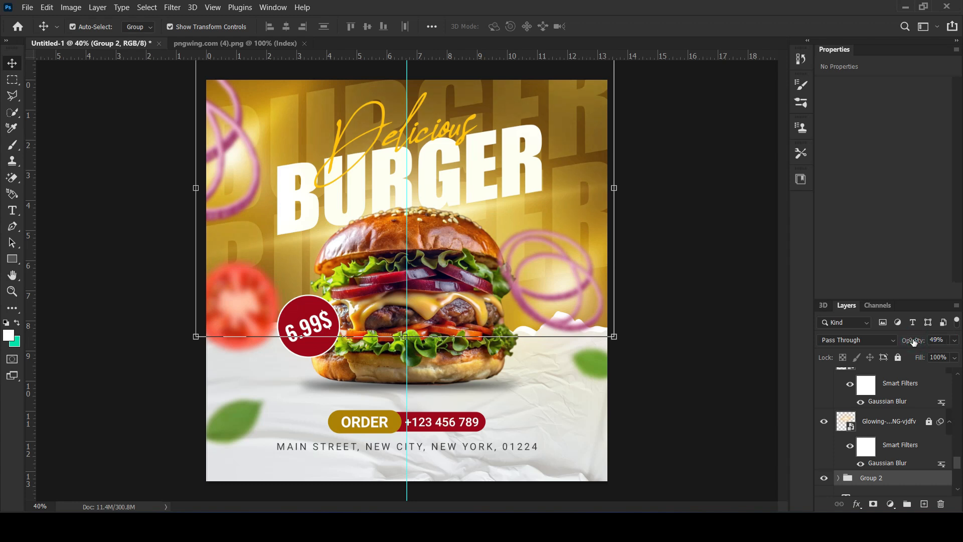
click(838, 478)
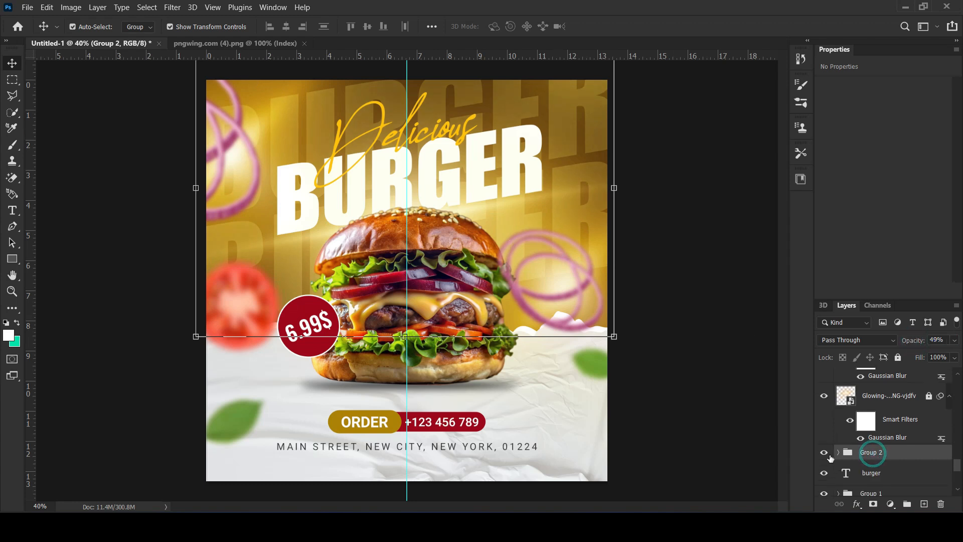
click(868, 469)
click(172, 7)
mouse_move(236, 157)
click(356, 203)
click(480, 208)
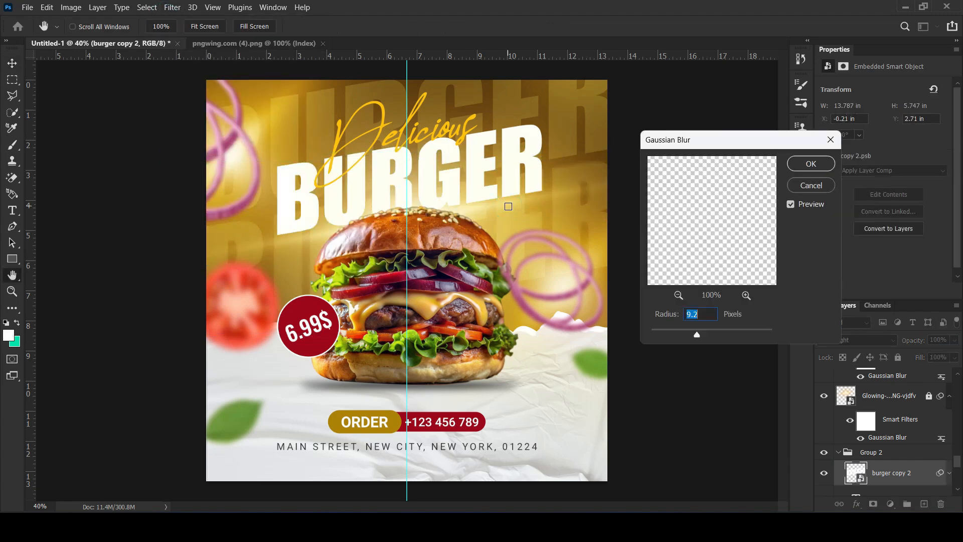
click(690, 335)
click(811, 164)
Apply a Gaussian Blur with a 15.3-pixel radius to the upper background BURGER copy
scroll(888, 486, down, 1)
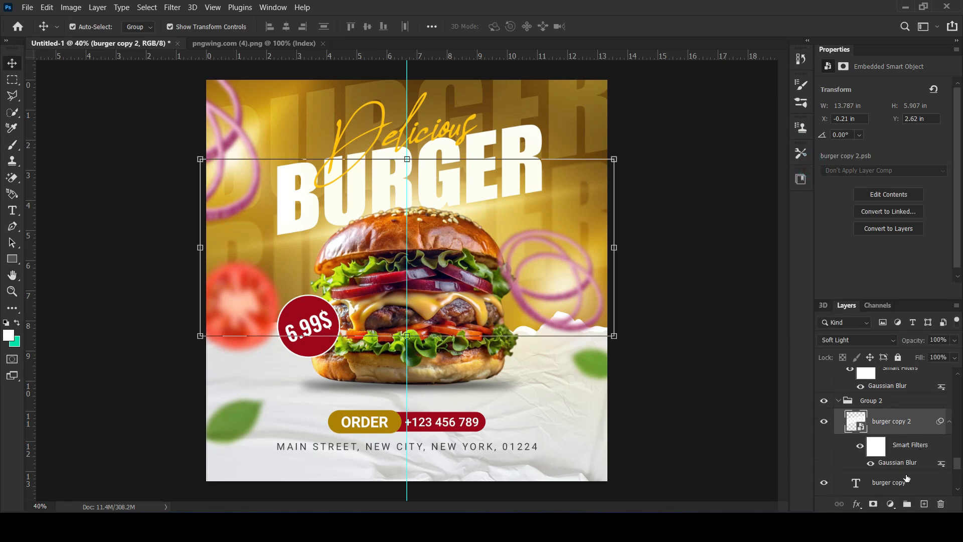
click(888, 482)
click(172, 7)
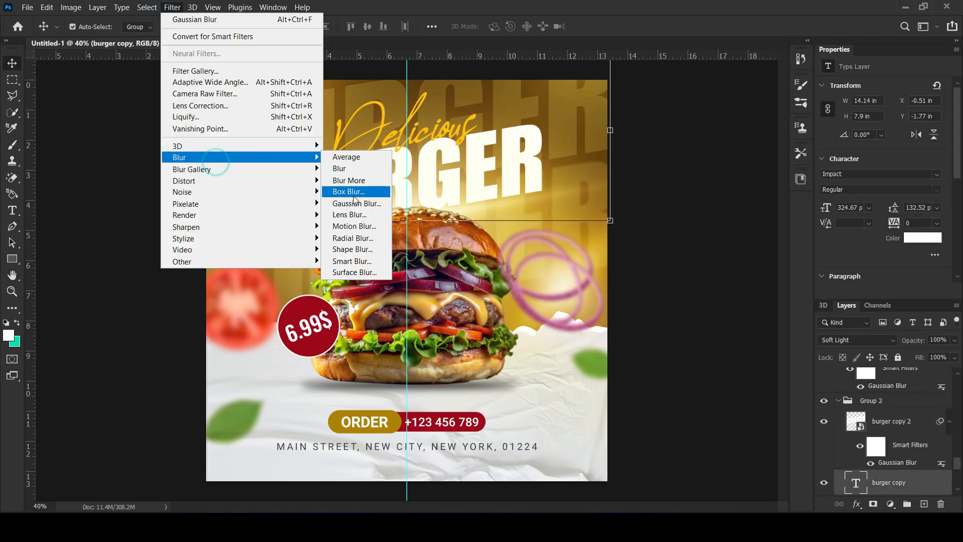
click(354, 200)
click(516, 203)
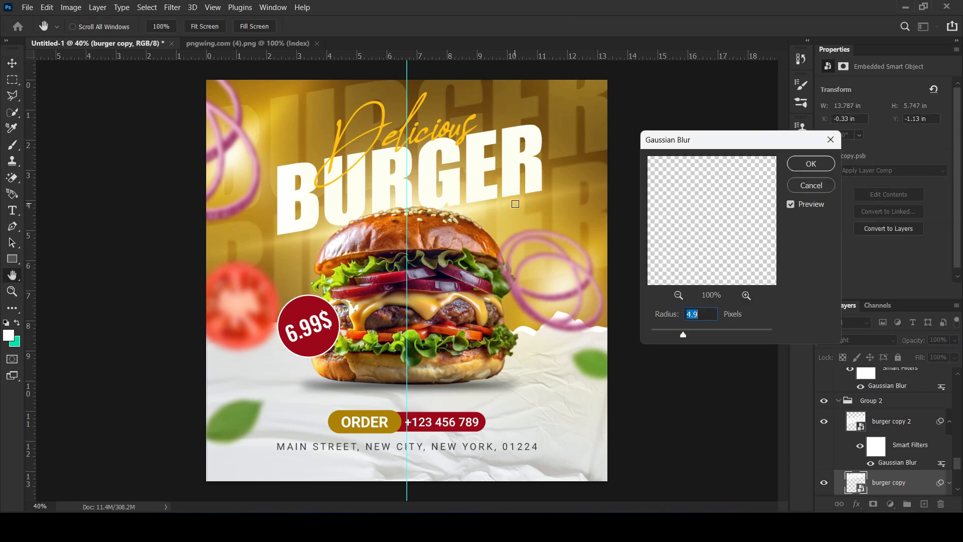
drag(700, 334, 703, 334)
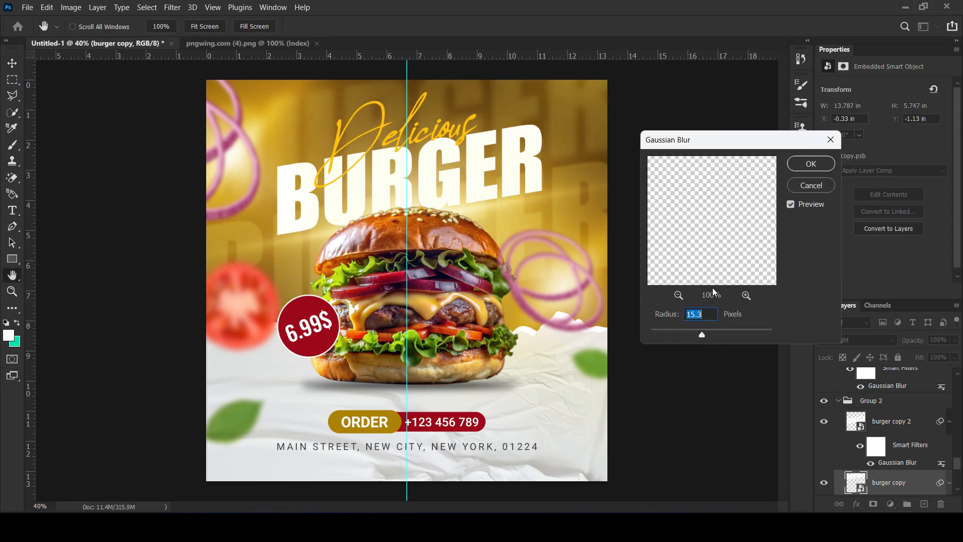
click(806, 170)
Lower the opacity of the blurred BURGER copies, setting the lower one to 65%
mouse_move(912, 341)
mouse_down()
mouse_move(898, 343)
mouse_move(913, 346)
mouse_up()
click(898, 391)
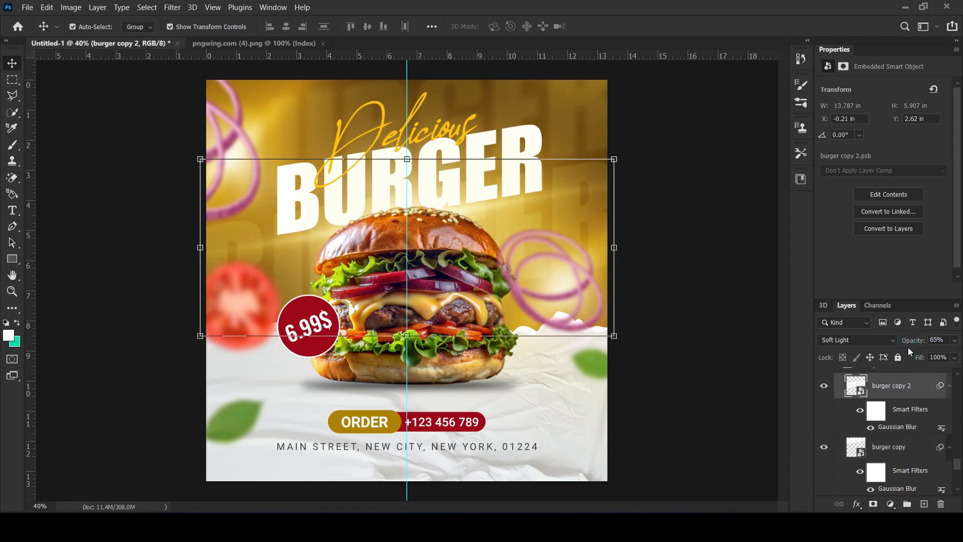
click(666, 343)
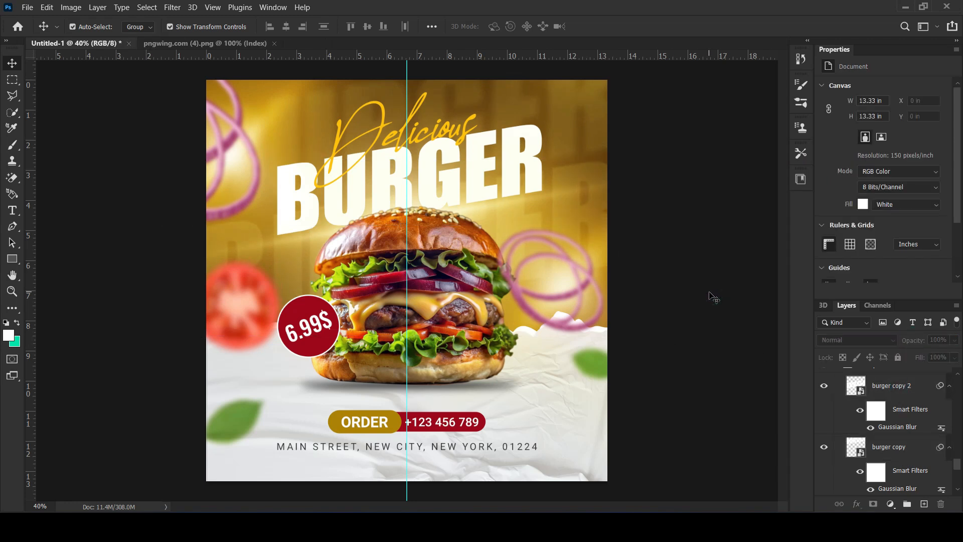
Group all layers from the blurred text group down to the brown colour fill
scroll(850, 418, up, 1)
click(886, 396)
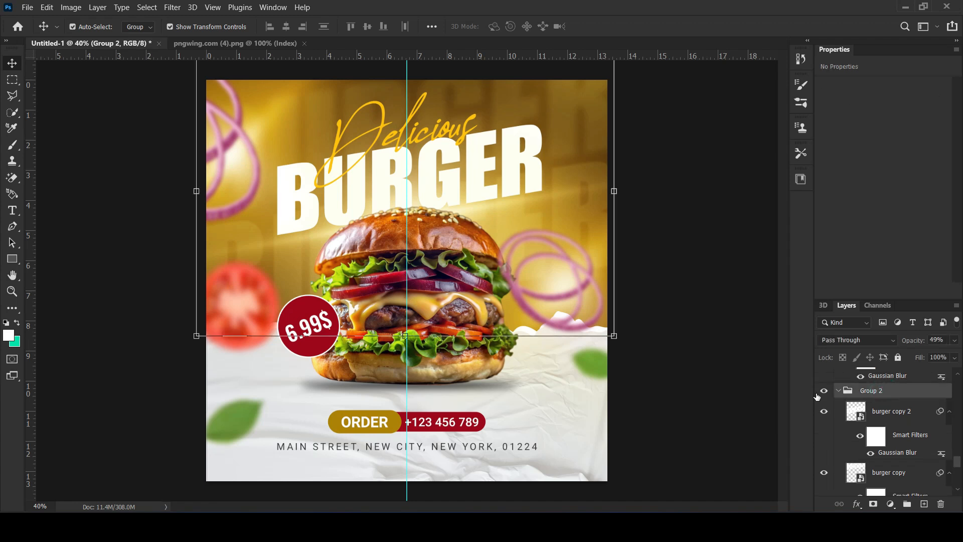
click(838, 391)
scroll(899, 432, down, 3)
shift+click(902, 456)
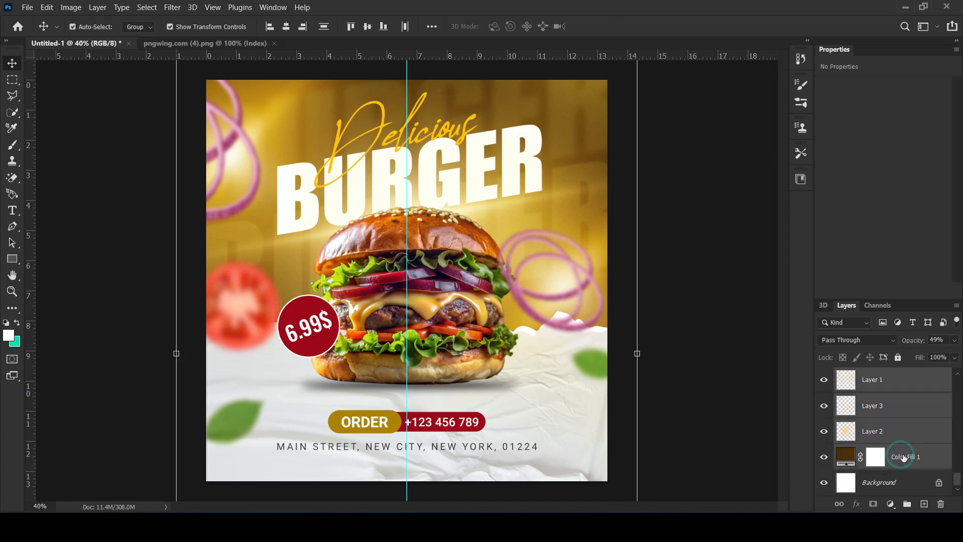
key(ctrl+g)
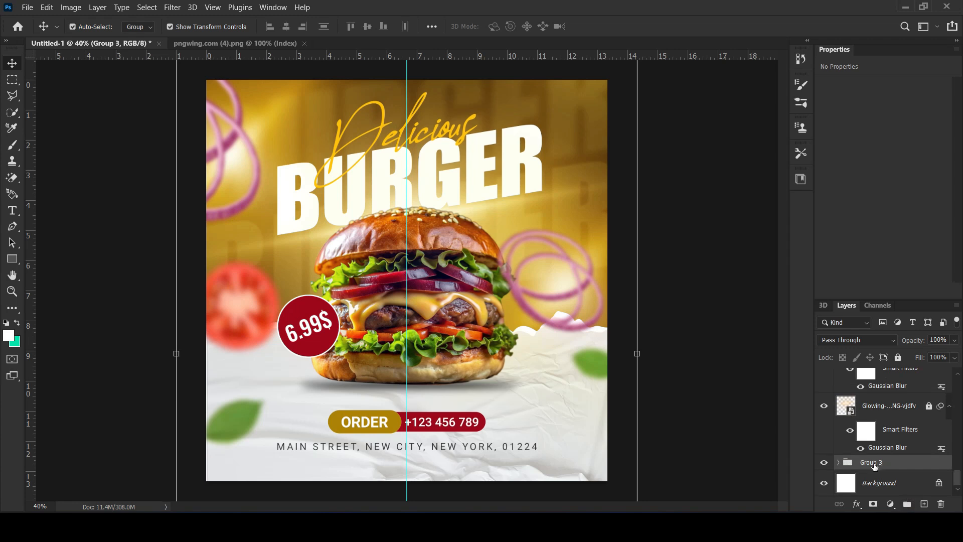
Duplicate the new background group, convert the copy to a smart object and hide the original group
key(ctrl+j)
right_click(862, 463)
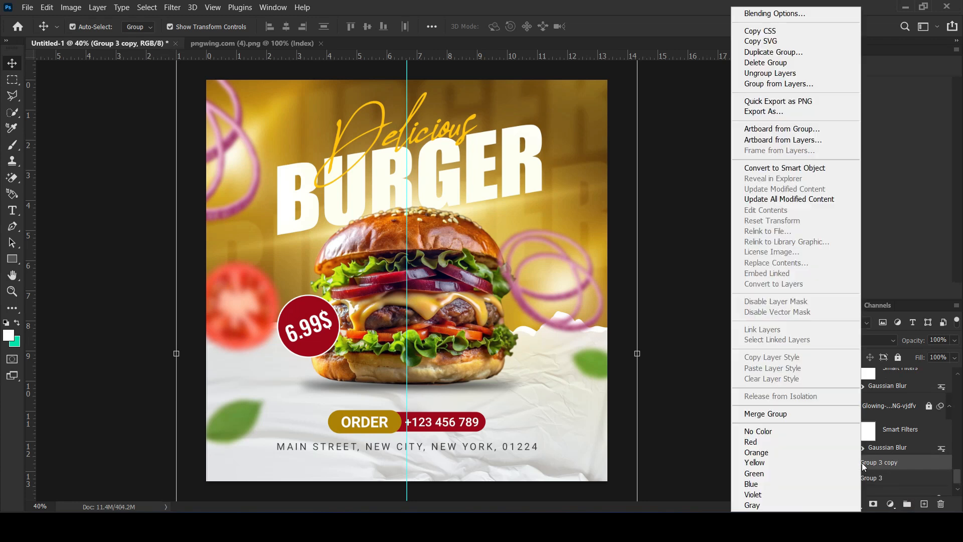
click(785, 201)
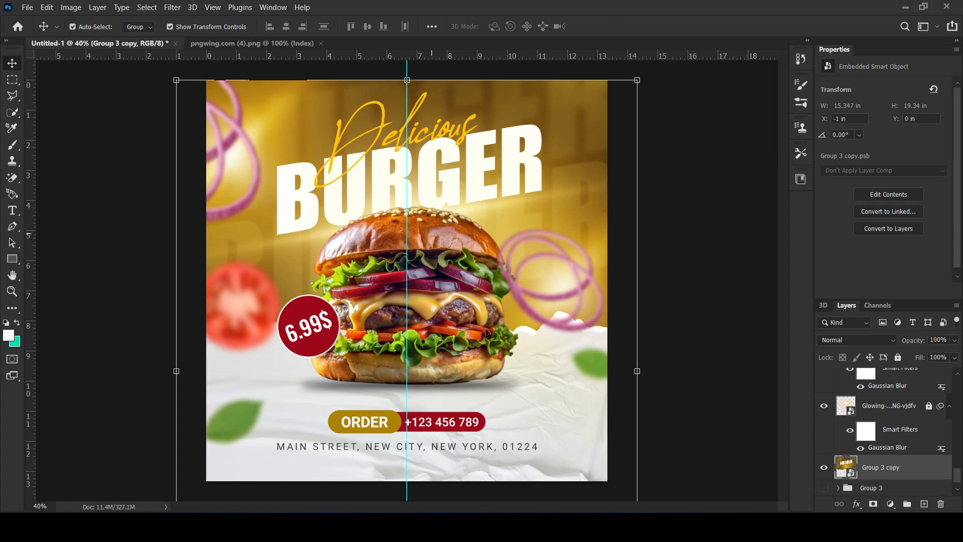
Apply the Film Grain filter to the background smart object with slightly increased grain, highlight area 1 and intensity 0
click(172, 7)
click(192, 72)
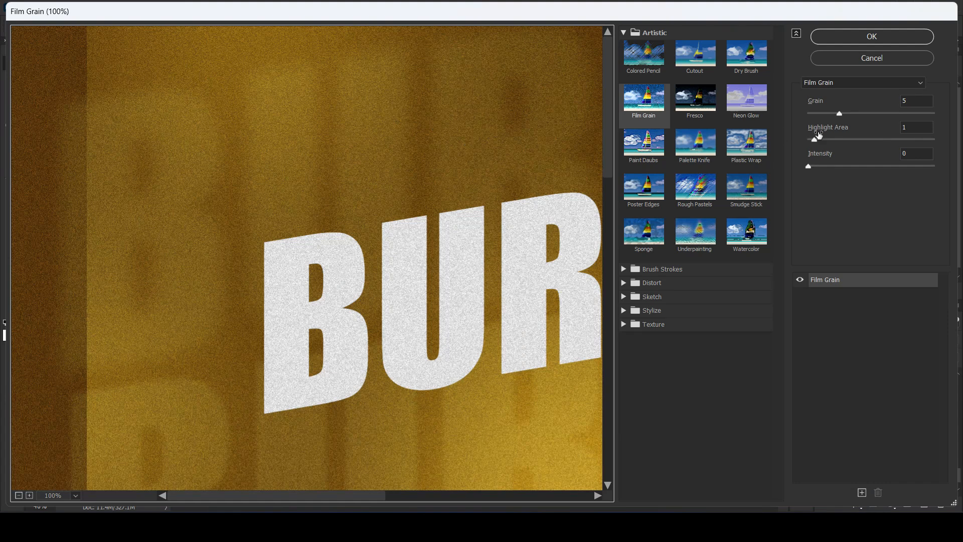
click(859, 114)
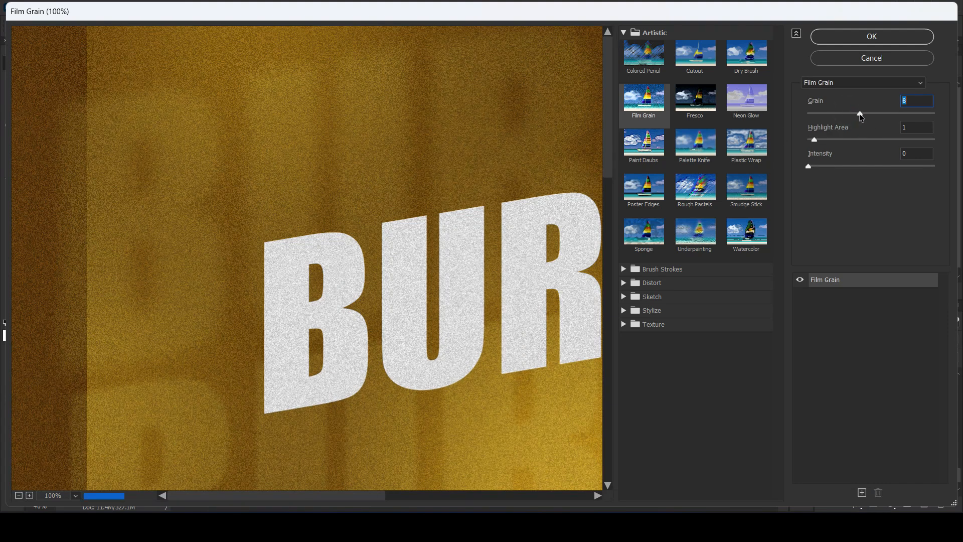
click(853, 112)
click(860, 36)
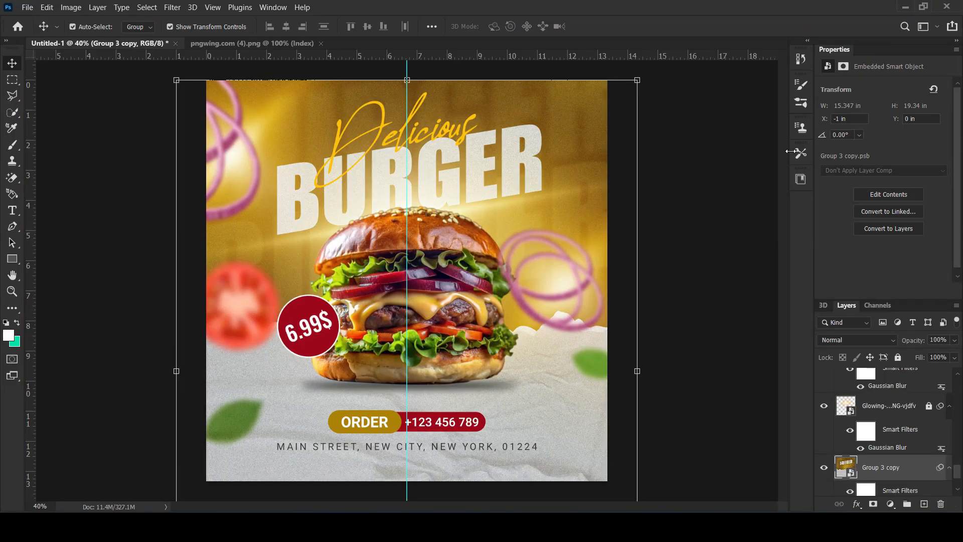
click(721, 176)
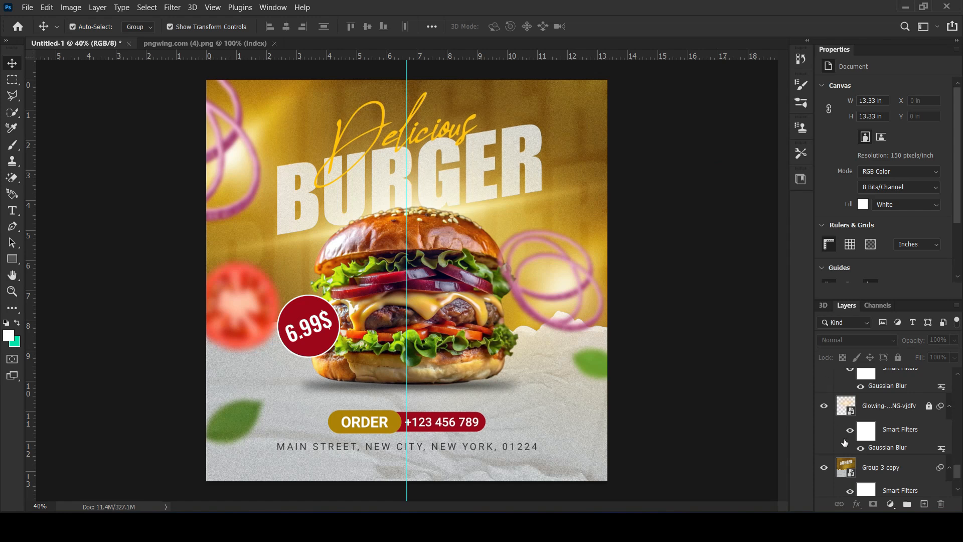
Move the BURGER title layer out of the hidden group and above the grainy background
scroll(845, 443, down, 3)
drag(834, 465, 860, 397)
click(838, 401)
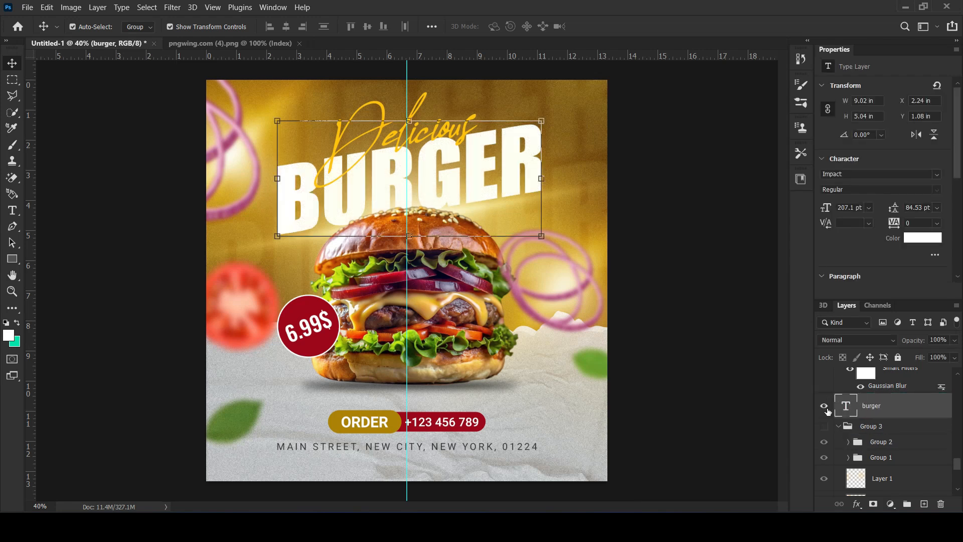
click(711, 317)
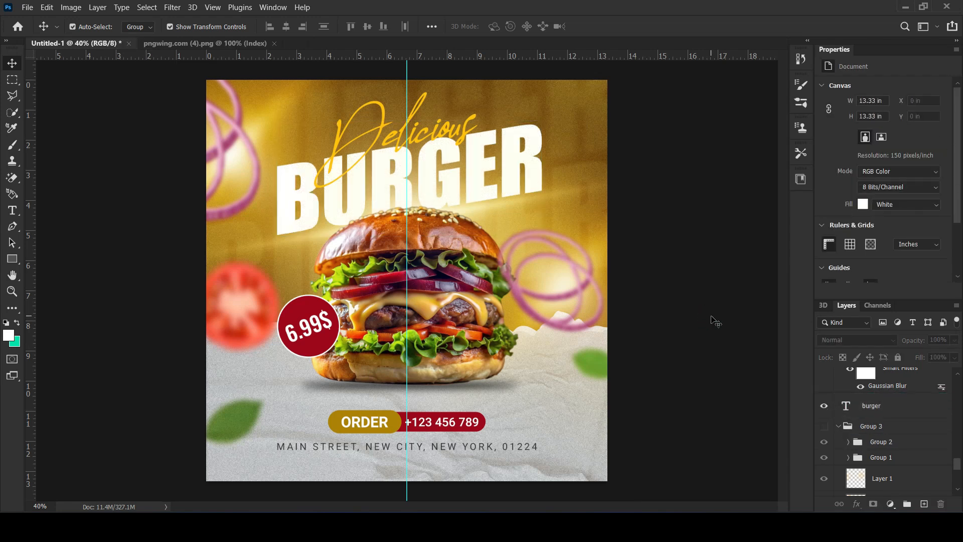